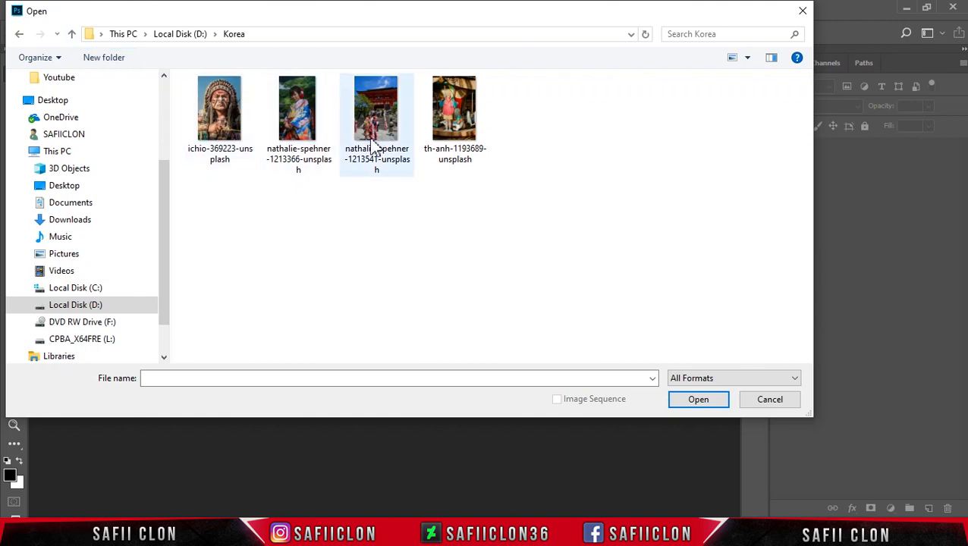
Step: Open the image th-anh-1193689-unsplash from the Korea folder and unlock its Background layer
{"action": "left_click", "coordinate": [455, 125]}
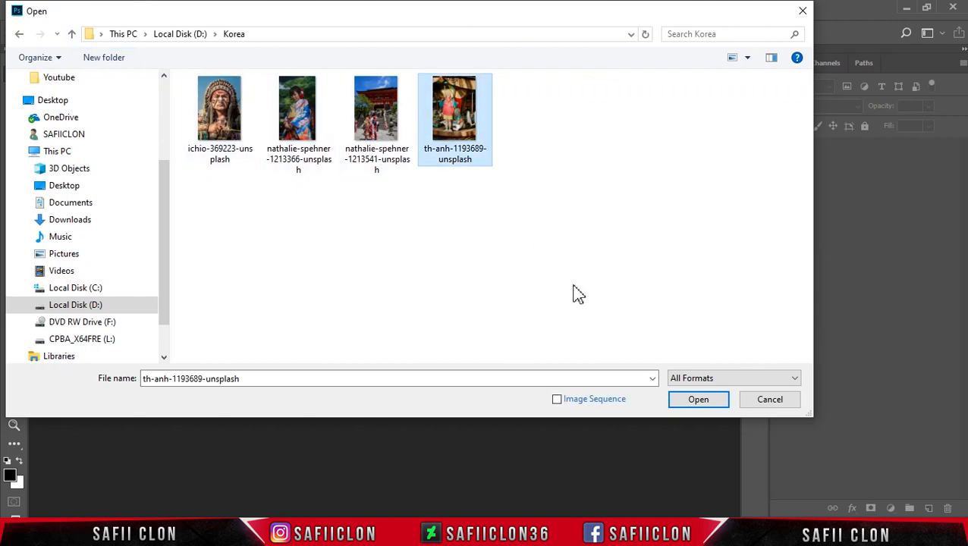
{"action": "left_click", "coordinate": [702, 402]}
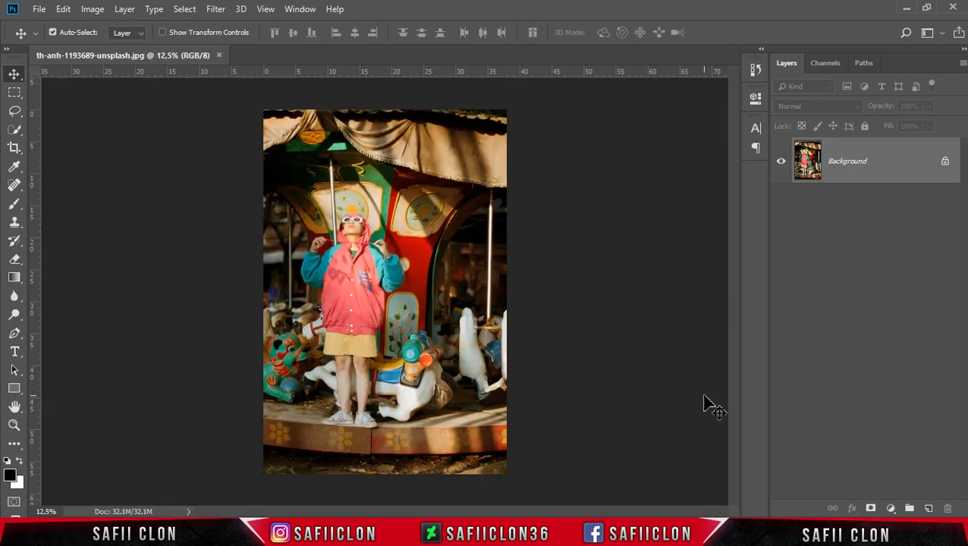
{"action": "left_click", "coordinate": [946, 164]}
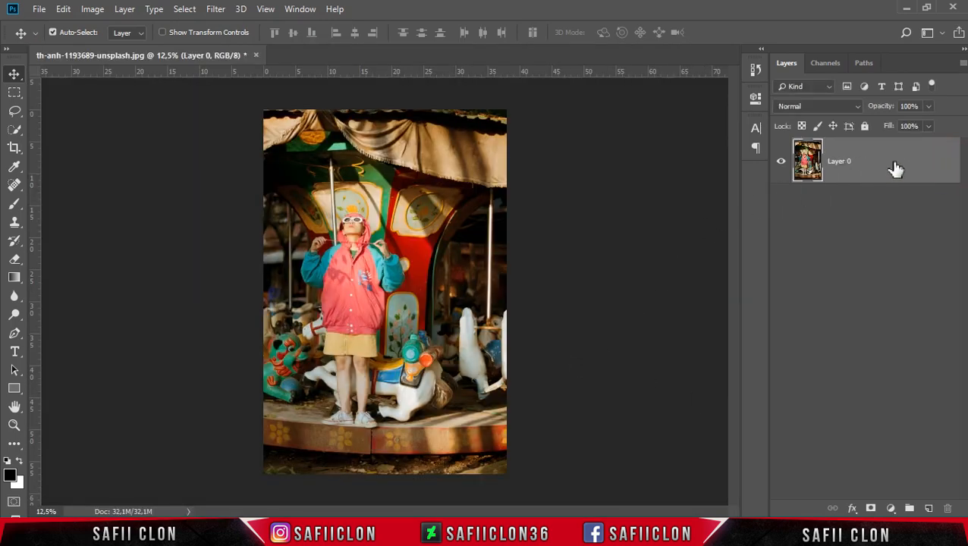
Step: Duplicate the unlocked photo layer with the default name
{"action": "right_click", "coordinate": [897, 170]}
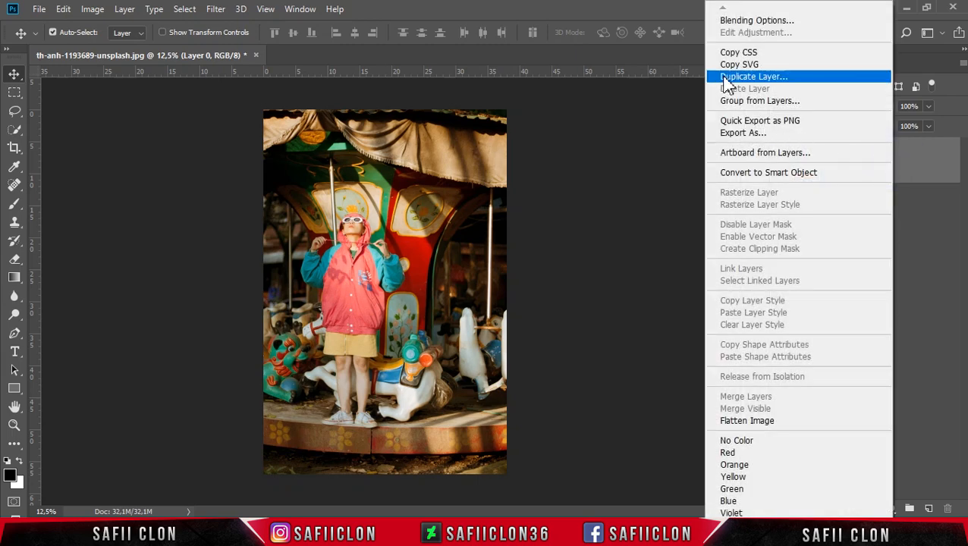
{"action": "left_click", "coordinate": [763, 76]}
{"action": "left_click", "coordinate": [607, 136]}
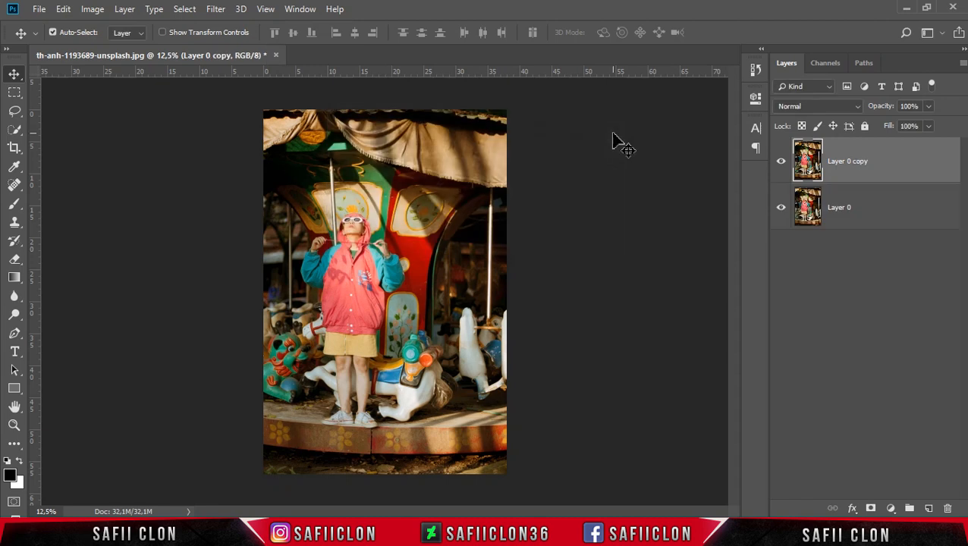
Step: Rename the duplicated upper layer as EDIT and the lower layer as ORIGINAL
{"action": "double_click", "coordinate": [848, 162]}
{"action": "type", "text": "EDIT"}
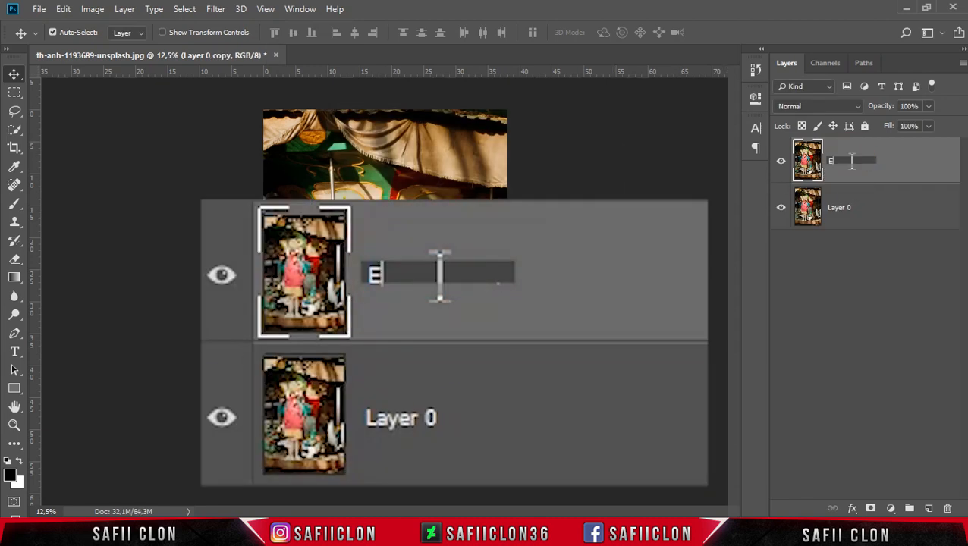
{"action": "left_click", "coordinate": [882, 158]}
{"action": "left_click", "coordinate": [840, 211]}
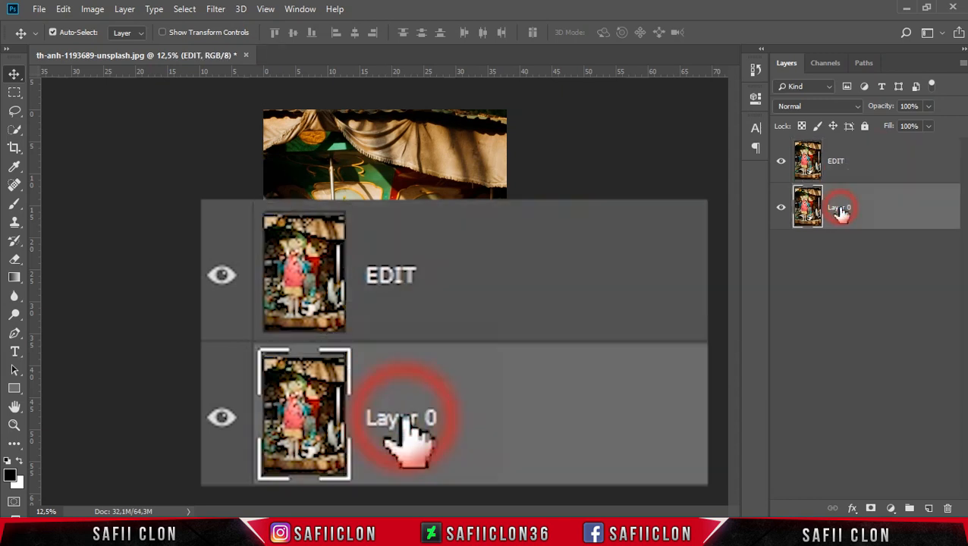
{"action": "double_click", "coordinate": [840, 210]}
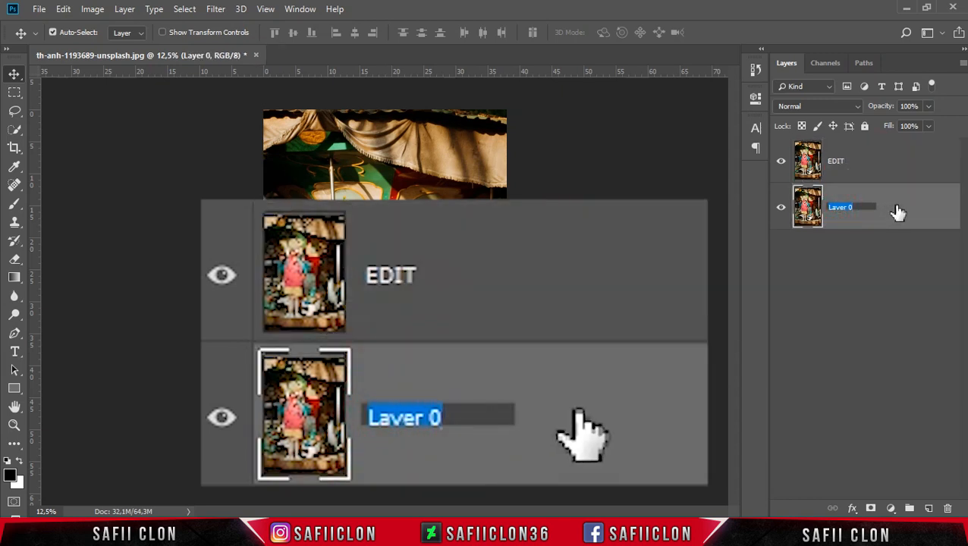
{"action": "type", "text": "ORIGINAL"}
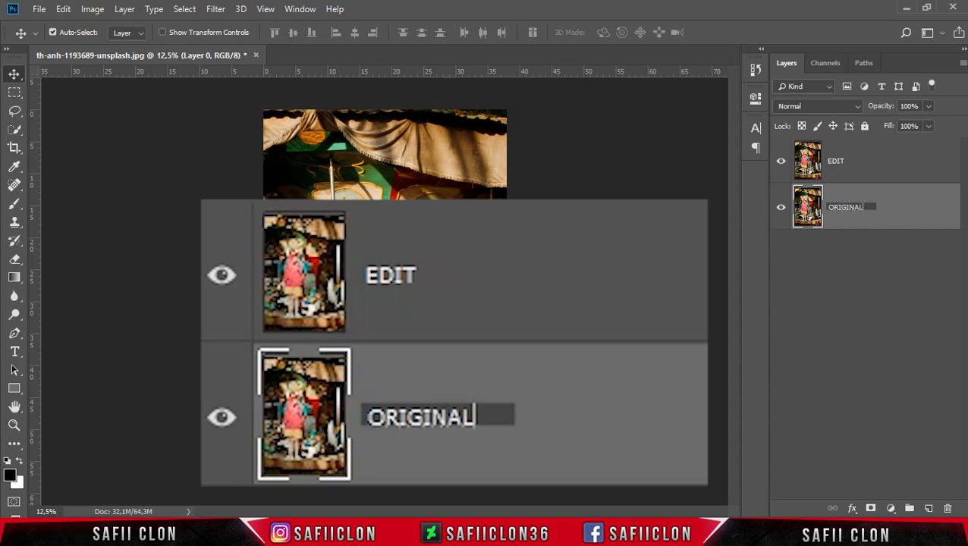
{"action": "left_click", "coordinate": [897, 213]}
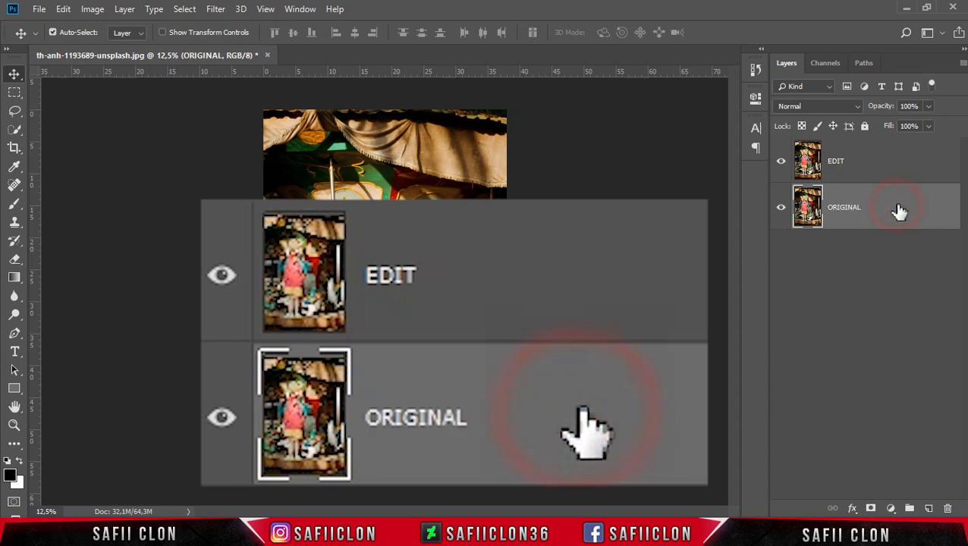
Step: Convert the EDIT layer to a smart object
{"action": "left_click", "coordinate": [872, 163]}
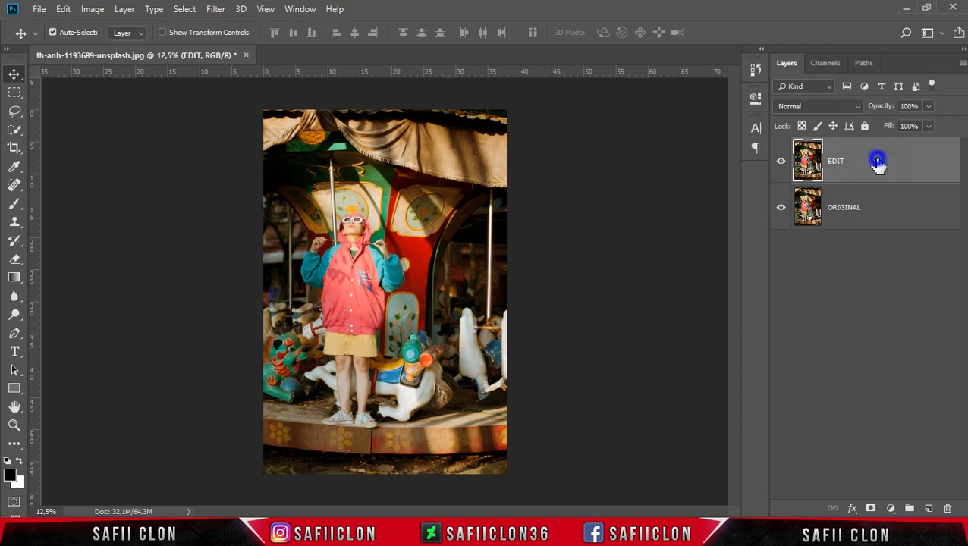
{"action": "right_click", "coordinate": [877, 163]}
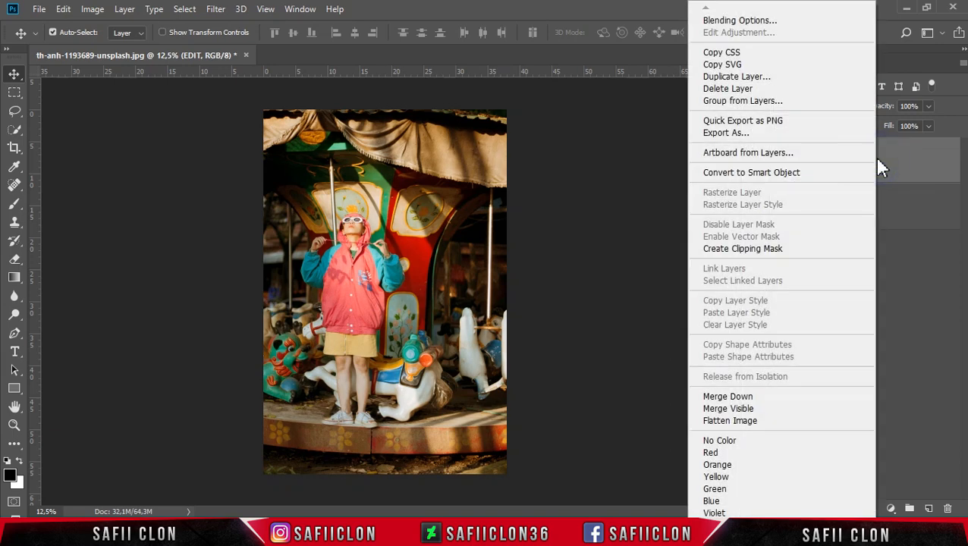
{"action": "left_click", "coordinate": [768, 173]}
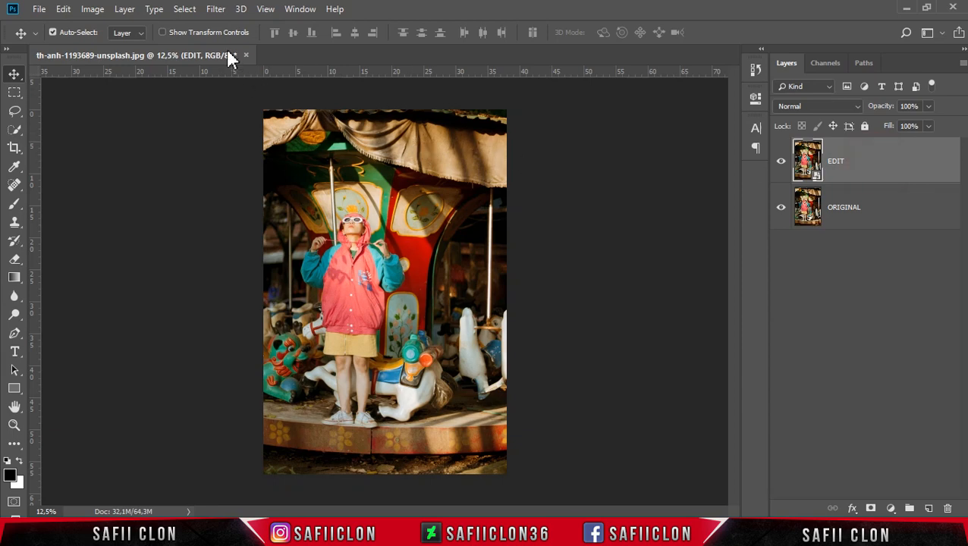
Step: Start the Camera Raw Filter on the EDIT layer and set Temperature to +10 and Tint to +9
{"action": "left_click", "coordinate": [213, 10]}
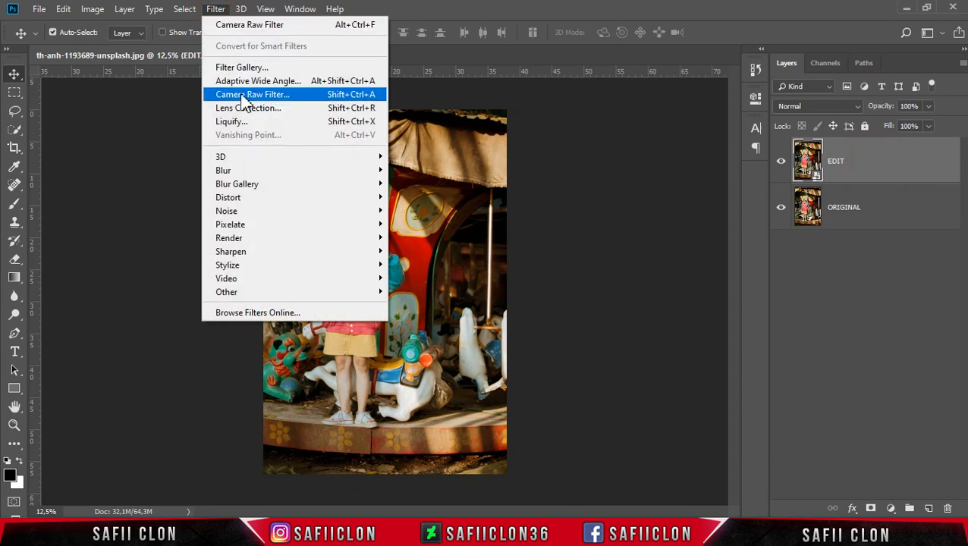
{"action": "left_click", "coordinate": [277, 95]}
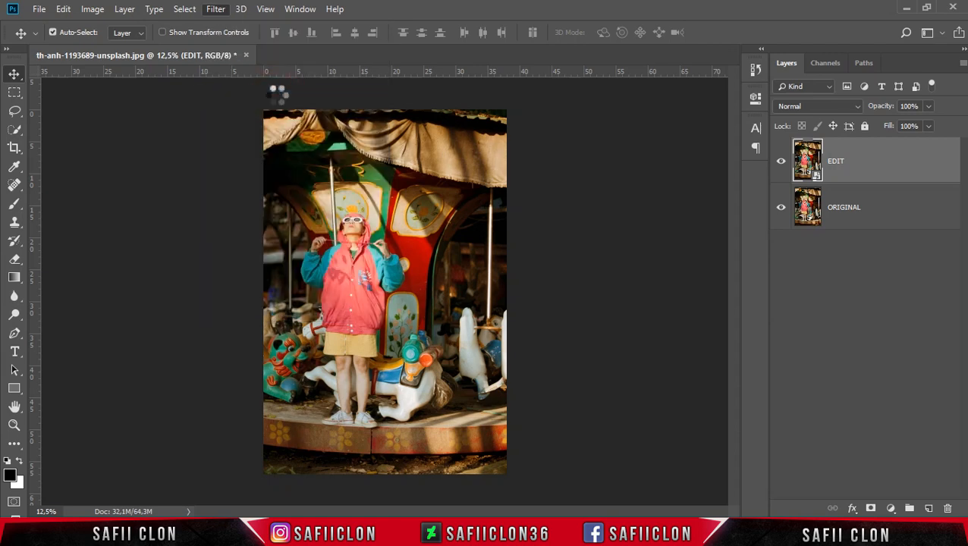
{"action": "scroll", "coordinate": [277, 96], "scroll_direction": "up", "scroll_amount": 1}
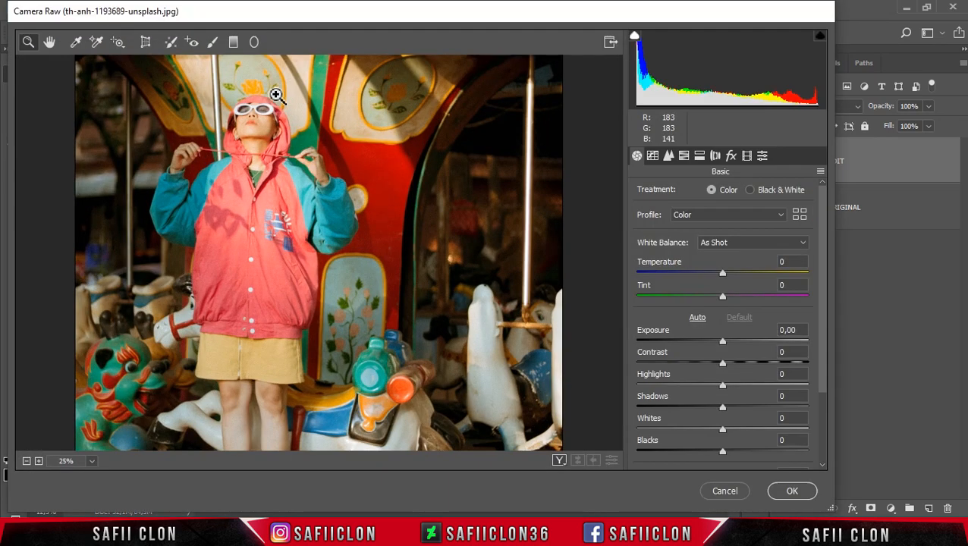
{"action": "scroll", "coordinate": [823, 250], "scroll_direction": "down", "scroll_amount": 2}
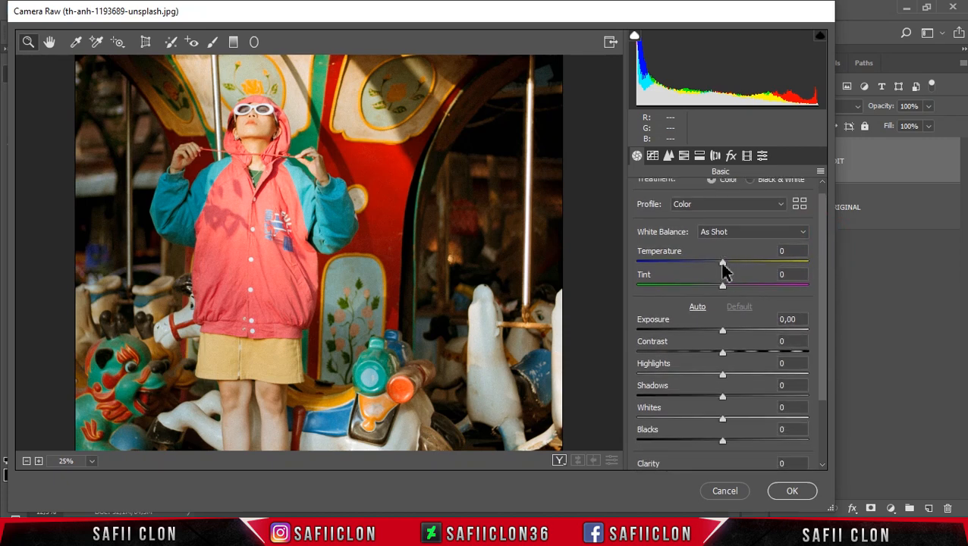
{"action": "left_click_drag", "start_coordinate": [722, 265], "coordinate": [730, 285]}
Step: Set the basic tones to Exposure +0,45, Contrast -100, Highlights -53, Shadows -3, Whites +13 and Blacks +19
{"action": "scroll", "coordinate": [828, 283], "scroll_direction": "down", "scroll_amount": 2}
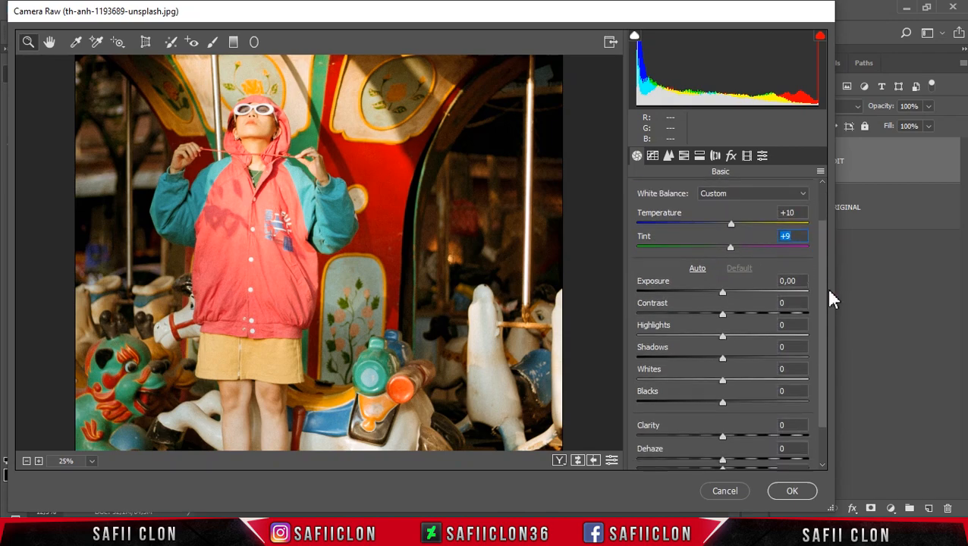
{"action": "left_click_drag", "start_coordinate": [722, 287], "coordinate": [620, 314]}
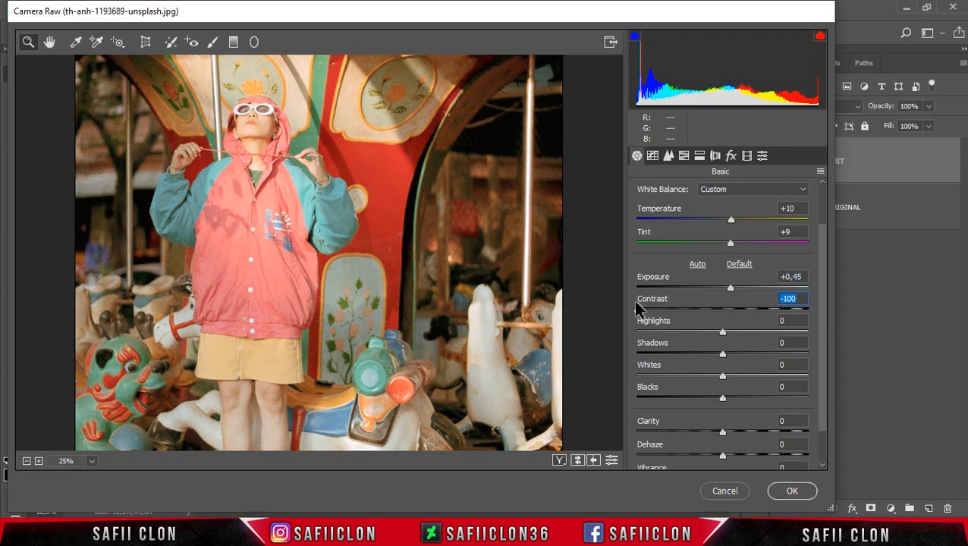
{"action": "left_click", "coordinate": [519, 289], "text": "alt"}
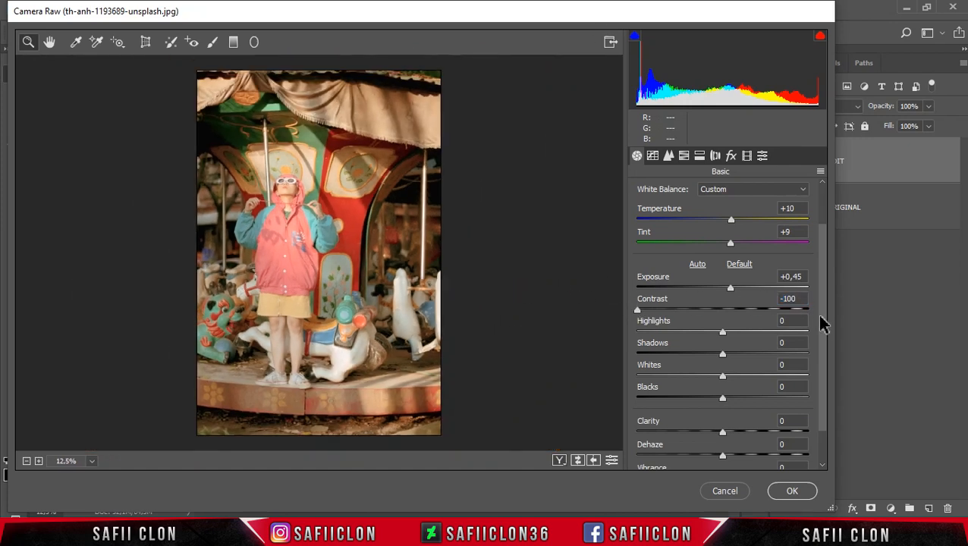
{"action": "scroll", "coordinate": [817, 337], "scroll_direction": "down", "scroll_amount": 1}
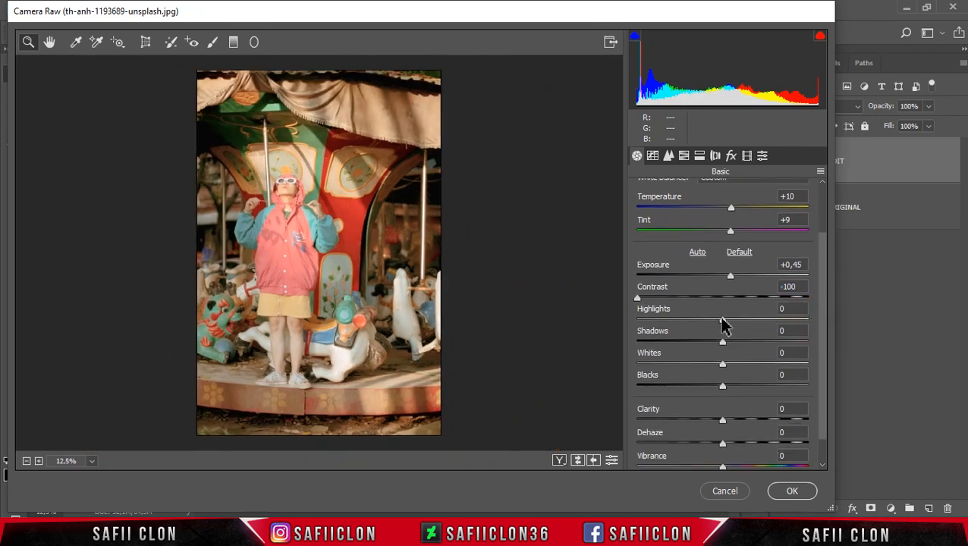
{"action": "left_click_drag", "start_coordinate": [727, 324], "coordinate": [737, 369]}
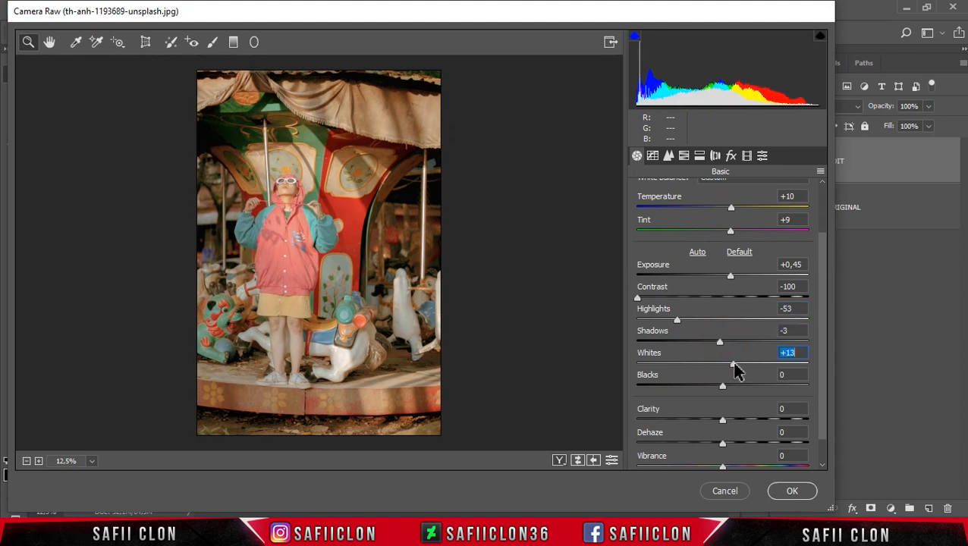
{"action": "mouse_move", "coordinate": [722, 390]}
{"action": "left_mouse_down"}
{"action": "mouse_move", "coordinate": [709, 391]}
{"action": "mouse_move", "coordinate": [735, 391]}
{"action": "left_mouse_up"}
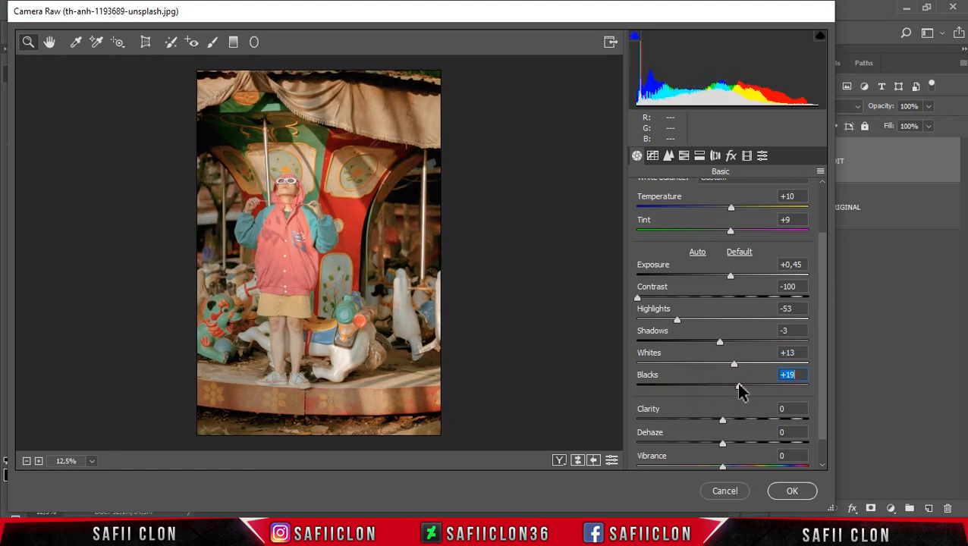
Step: Set Clarity to -7, Vibrance to +7 and Saturation to +11 in the basic adjustments
{"action": "scroll", "coordinate": [822, 334], "scroll_direction": "down", "scroll_amount": 1}
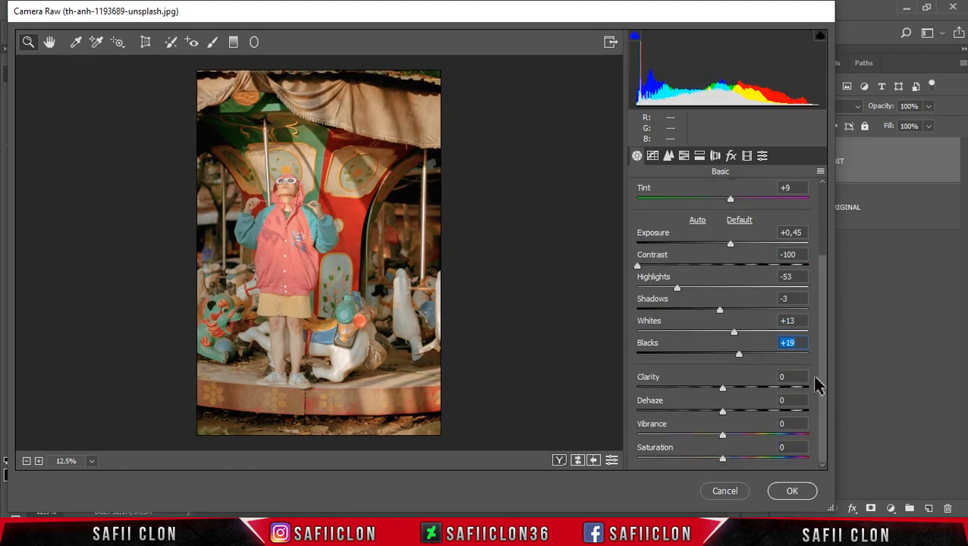
{"action": "mouse_move", "coordinate": [723, 388]}
{"action": "left_mouse_down"}
{"action": "mouse_move", "coordinate": [736, 390]}
{"action": "mouse_move", "coordinate": [717, 388]}
{"action": "left_mouse_up"}
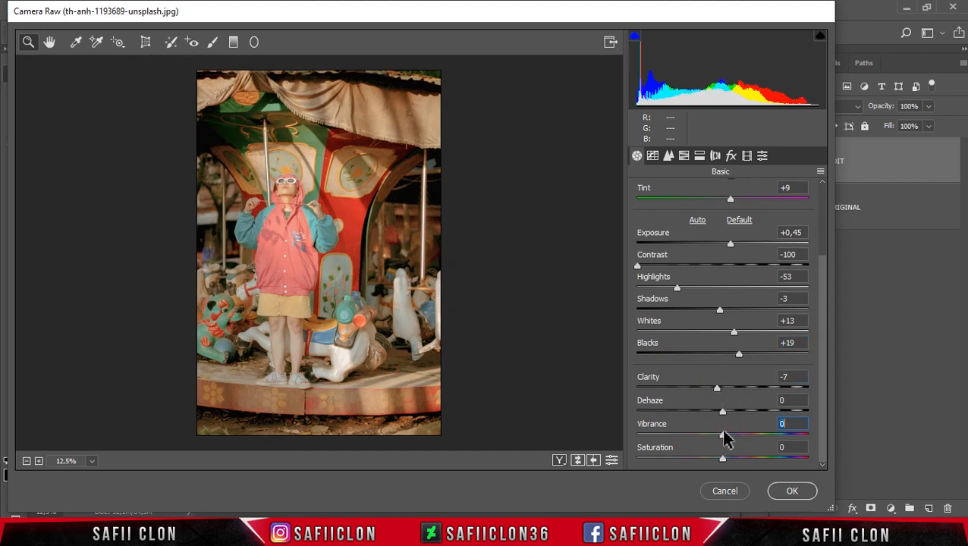
{"action": "left_click_drag", "start_coordinate": [723, 458], "coordinate": [728, 438]}
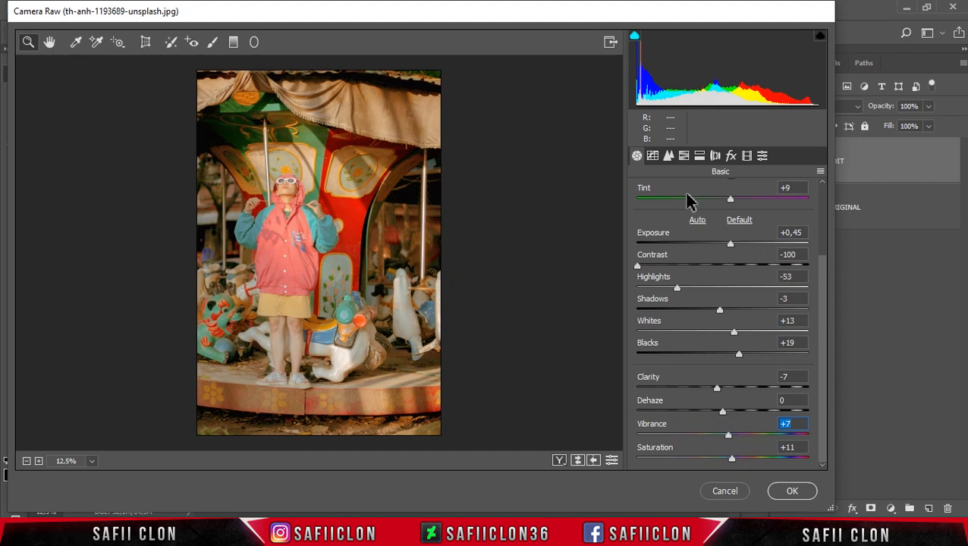
Step: Shape the RGB point tone curve: anchor the lower quarter, lift the black point and raise the midtones to input 122, output 135
{"action": "left_click", "coordinate": [651, 157]}
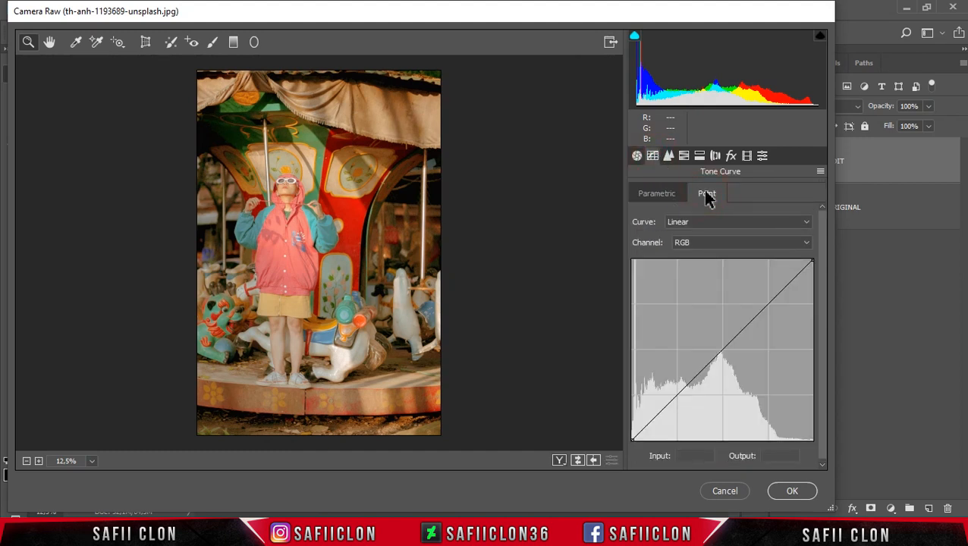
{"action": "left_click", "coordinate": [726, 244]}
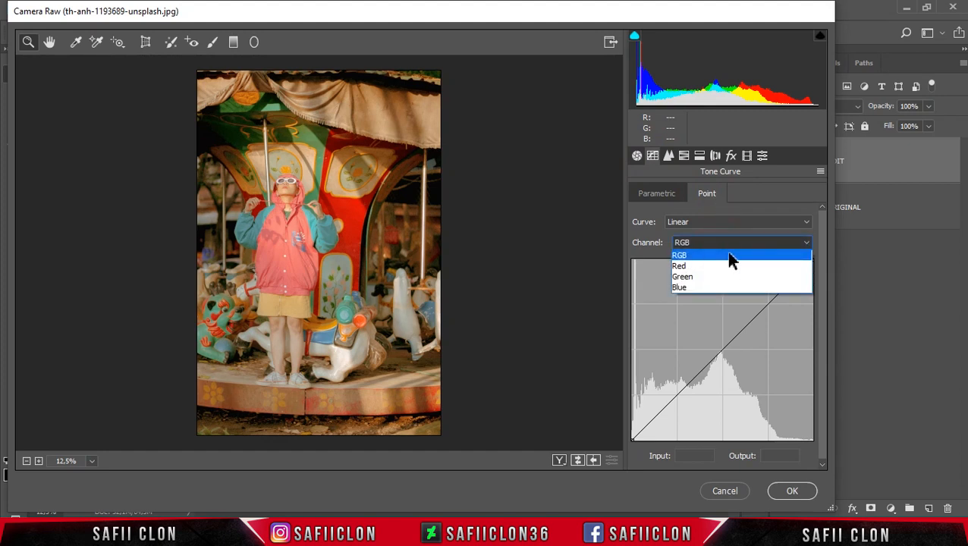
{"action": "left_click", "coordinate": [722, 260]}
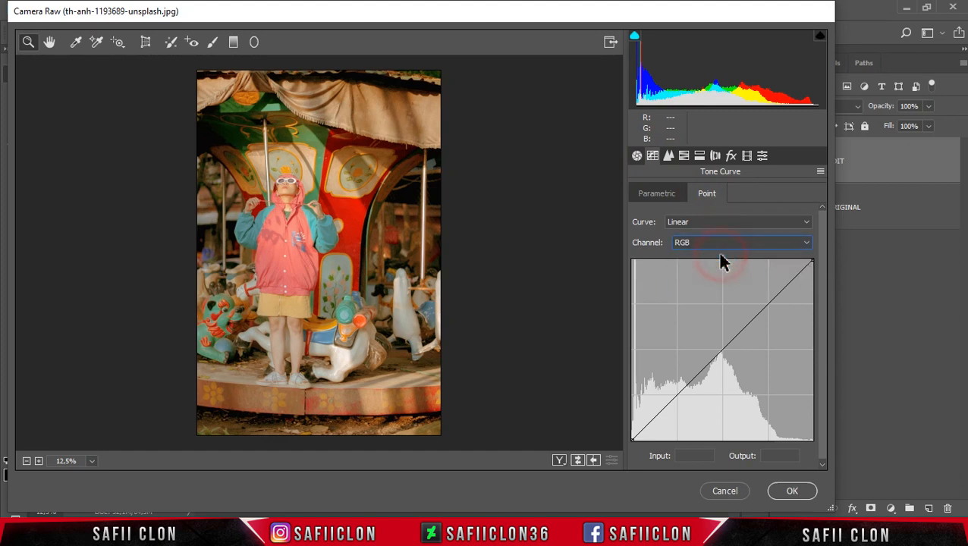
{"action": "left_click", "coordinate": [674, 395]}
{"action": "left_click_drag", "start_coordinate": [633, 440], "coordinate": [624, 426]}
{"action": "left_click_drag", "start_coordinate": [726, 351], "coordinate": [717, 343]}
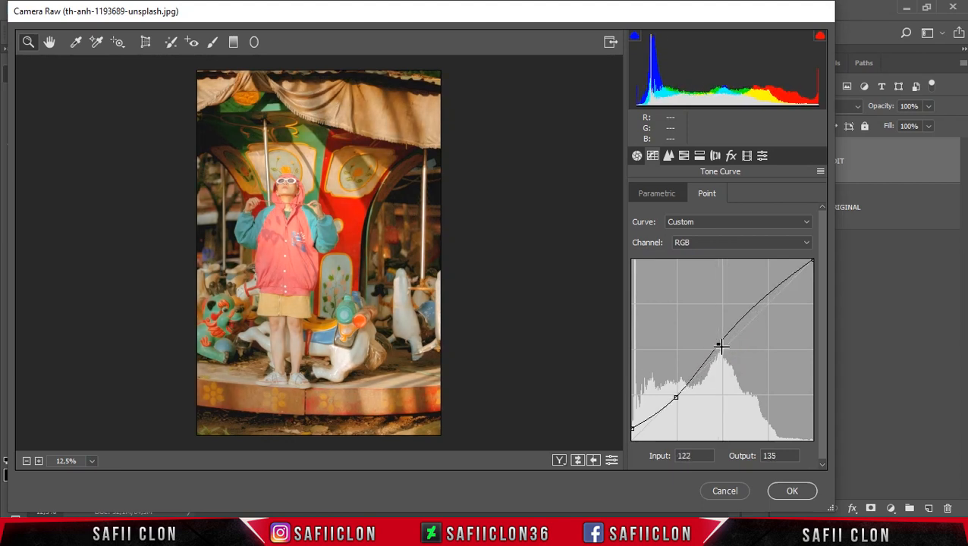
Step: Set the sharpening Amount to 11 and the noise reduction Luminance to 12
{"action": "left_click", "coordinate": [668, 156]}
{"action": "left_click_drag", "start_coordinate": [637, 214], "coordinate": [650, 215]}
{"action": "left_click_drag", "start_coordinate": [638, 332], "coordinate": [667, 339]}
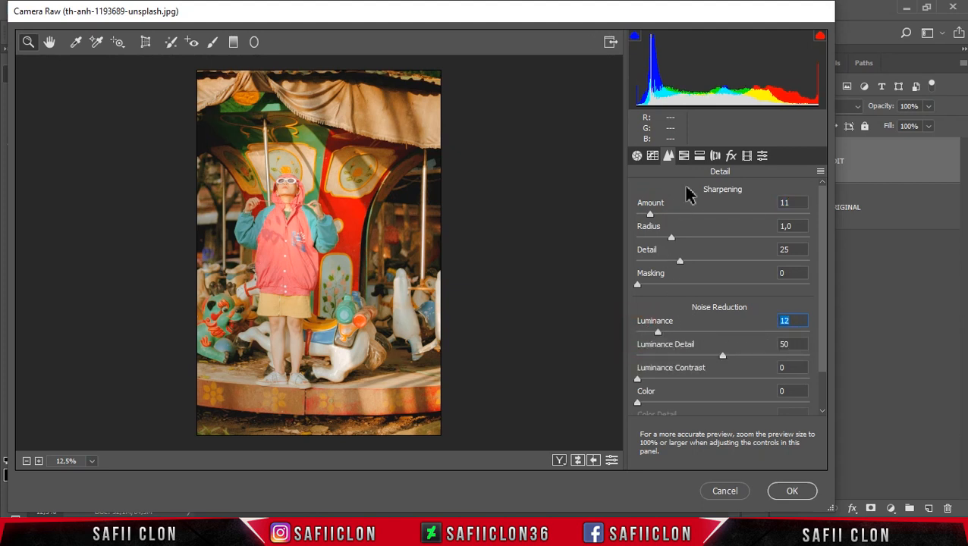
Step: Shift the HSL hues to Reds -48, Oranges -12 and Yellows -100
{"action": "left_click", "coordinate": [684, 157]}
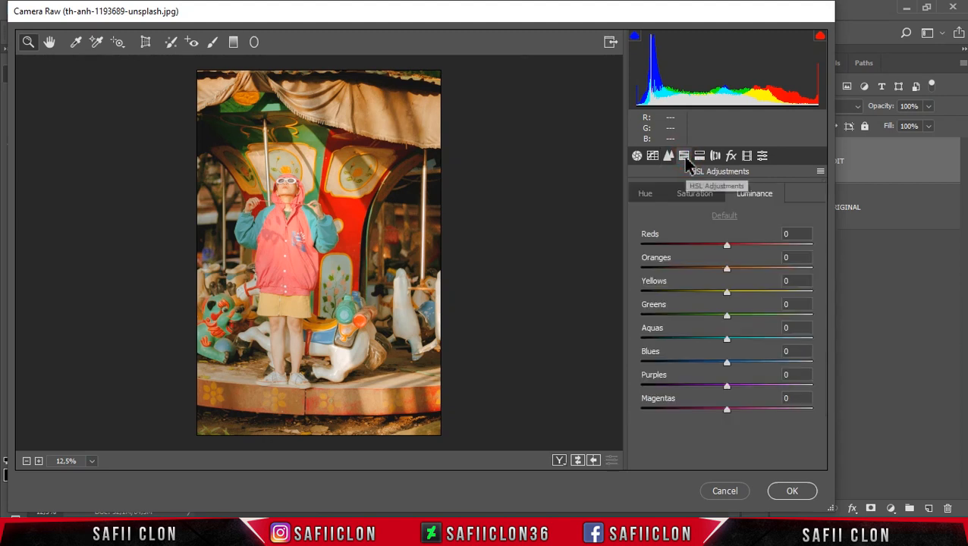
{"action": "left_click", "coordinate": [644, 196]}
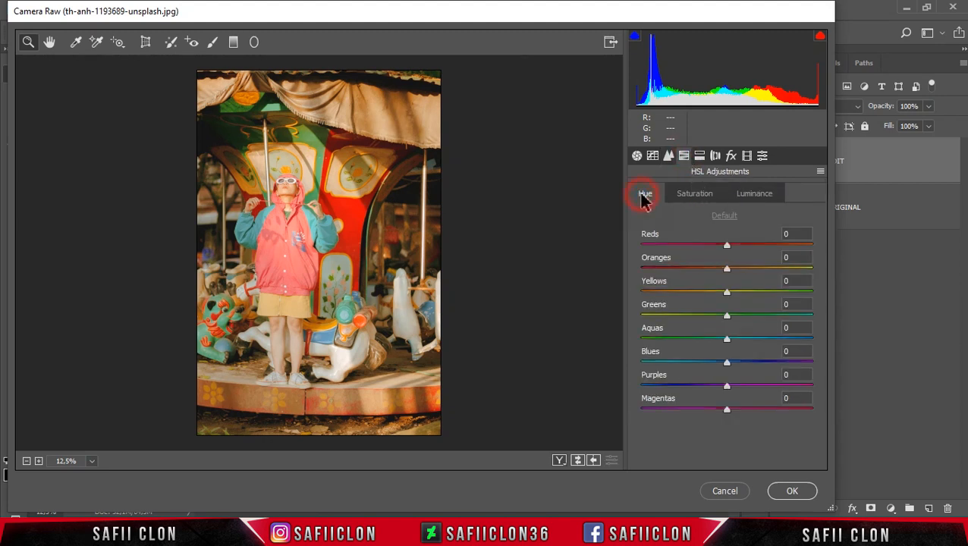
{"action": "left_click_drag", "start_coordinate": [726, 249], "coordinate": [719, 270]}
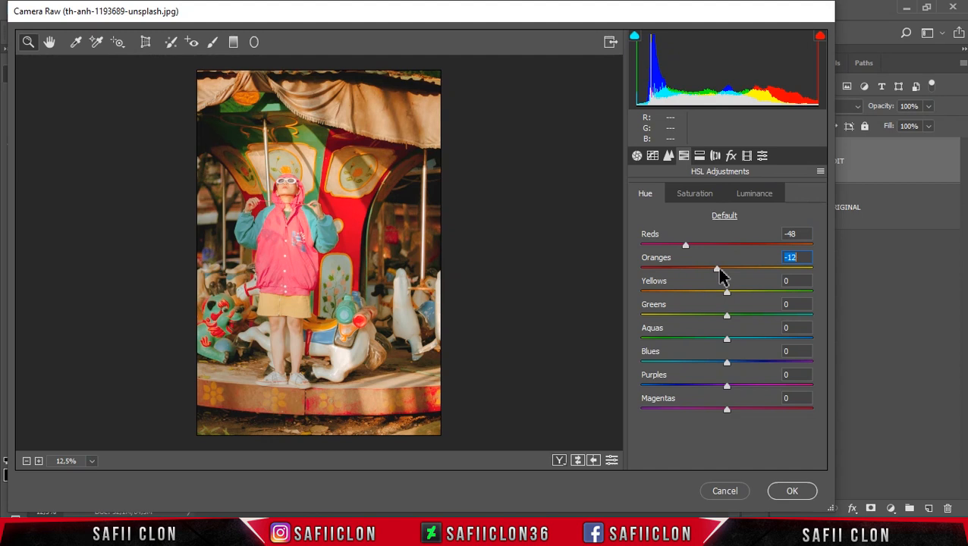
{"action": "left_click_drag", "start_coordinate": [727, 291], "coordinate": [642, 293]}
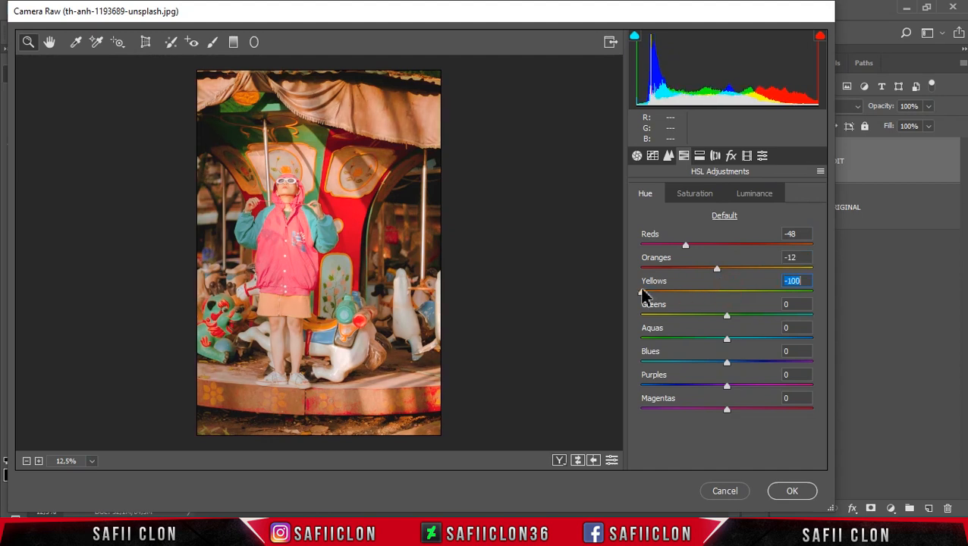
Step: Shift the remaining HSL hues to Greens -53, Aquas -80, Blues -79, Purples +100 and Magentas +87
{"action": "left_click_drag", "start_coordinate": [726, 320], "coordinate": [663, 342]}
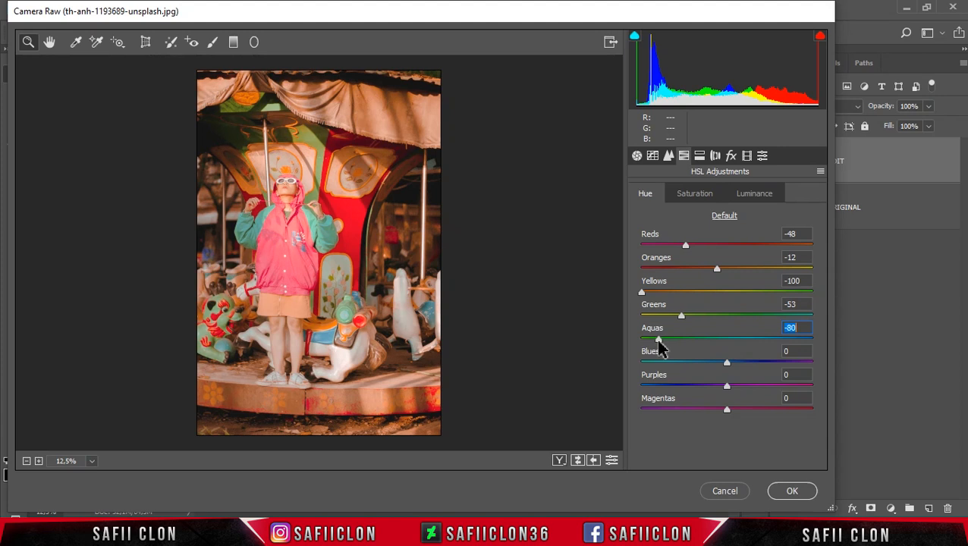
{"action": "left_click_drag", "start_coordinate": [726, 364], "coordinate": [657, 368]}
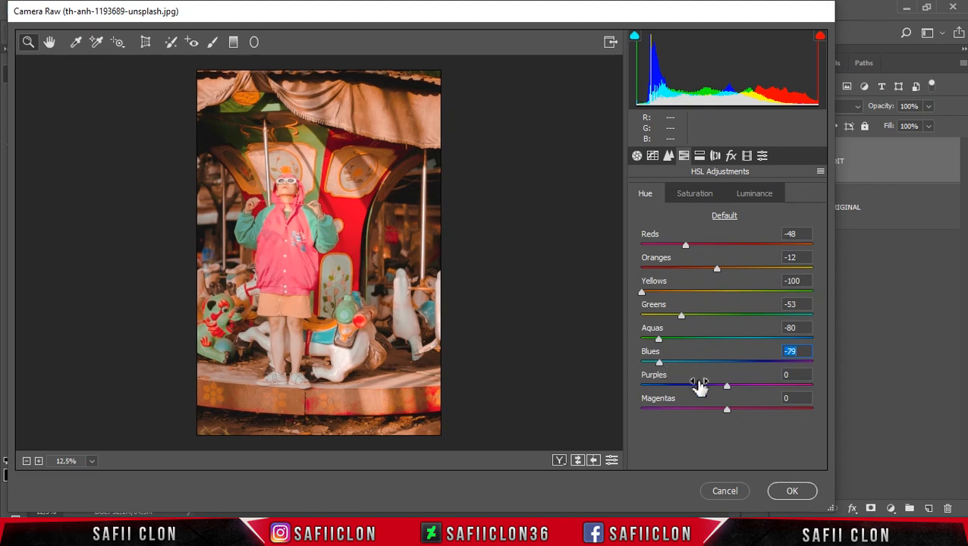
{"action": "left_click_drag", "start_coordinate": [728, 387], "coordinate": [825, 385]}
{"action": "left_click_drag", "start_coordinate": [725, 411], "coordinate": [803, 422]}
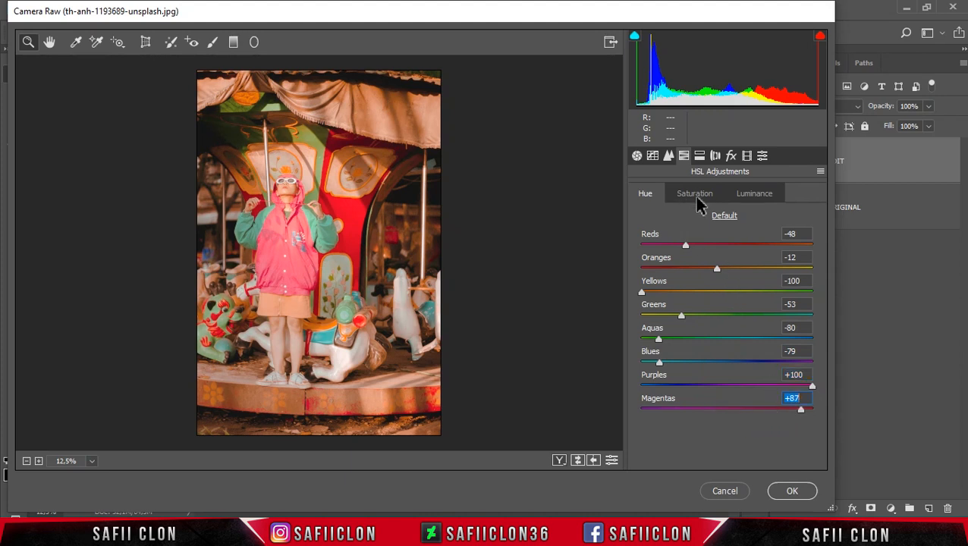
Step: Raise the HSL saturation of Reds to +83, Oranges to +28 and Yellows to +83
{"action": "left_click", "coordinate": [687, 201]}
{"action": "left_click_drag", "start_coordinate": [727, 245], "coordinate": [802, 251]}
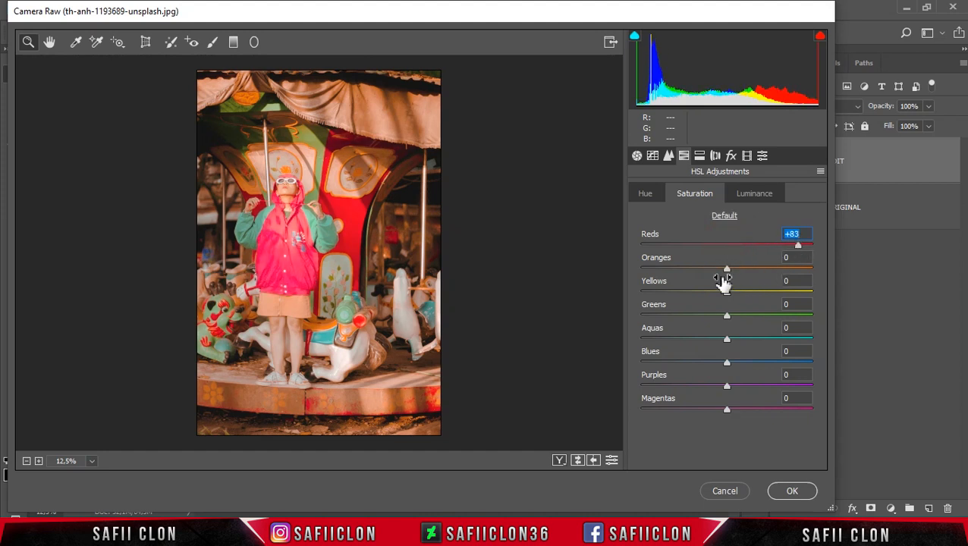
{"action": "left_click_drag", "start_coordinate": [726, 270], "coordinate": [753, 275]}
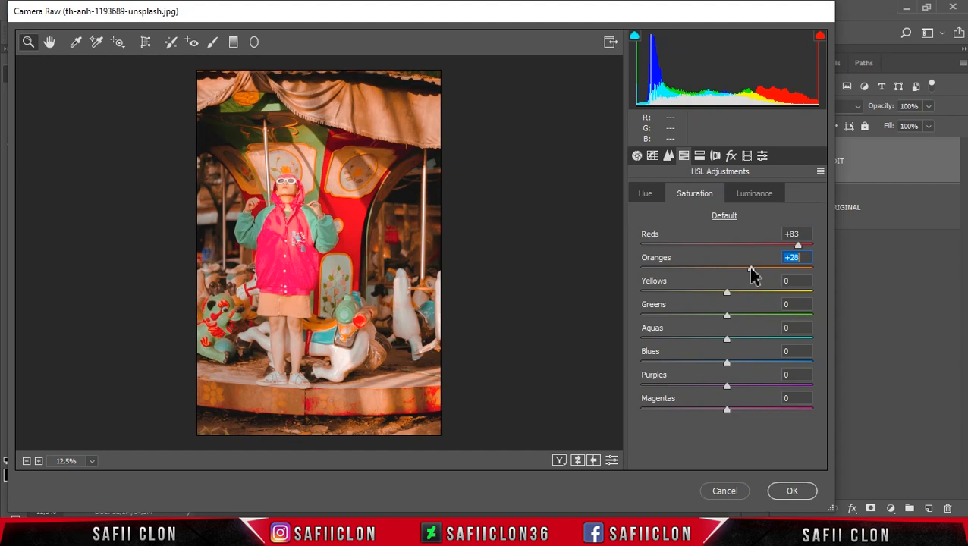
{"action": "left_click_drag", "start_coordinate": [728, 294], "coordinate": [801, 302]}
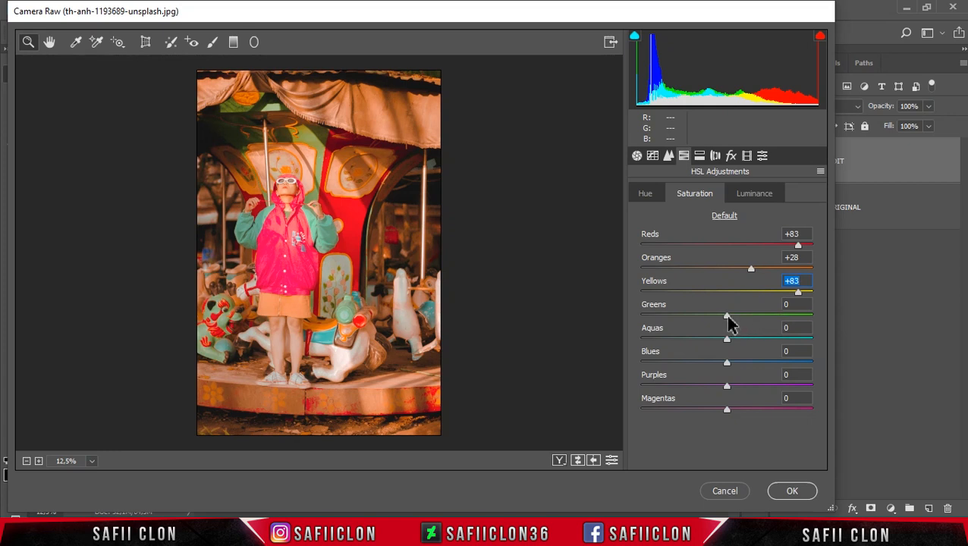
Step: Set the HSL saturation to Greens -18, Aquas -14, Blues -3 and Purples -19, and adjust the Magentas saturation
{"action": "mouse_move", "coordinate": [726, 316]}
{"action": "left_mouse_down"}
{"action": "mouse_move", "coordinate": [757, 318]}
{"action": "mouse_move", "coordinate": [710, 319]}
{"action": "left_mouse_up"}
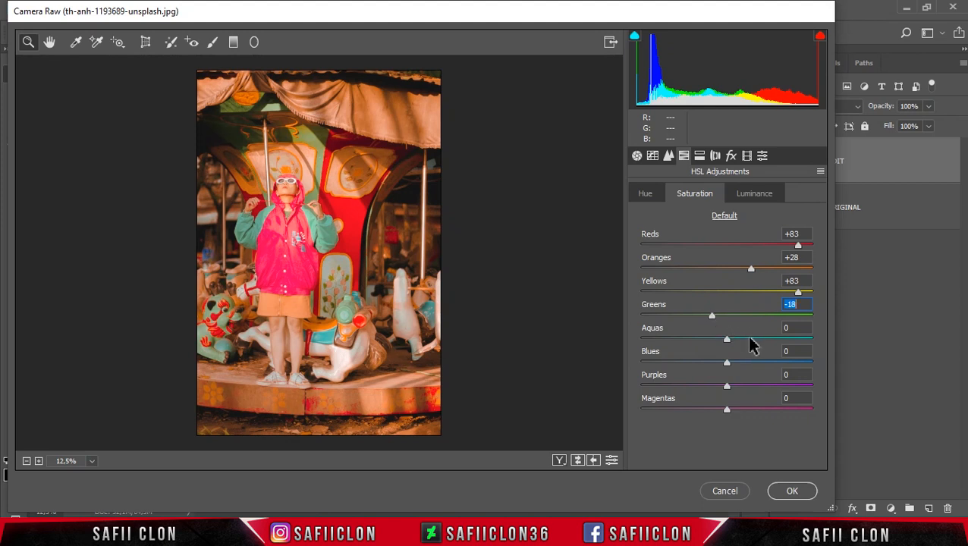
{"action": "left_click_drag", "start_coordinate": [728, 342], "coordinate": [717, 346]}
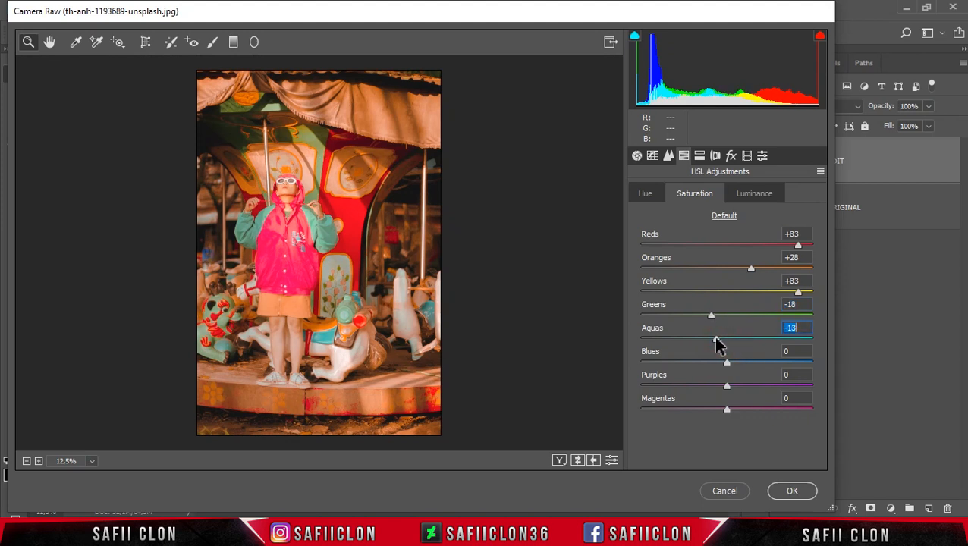
{"action": "left_click_drag", "start_coordinate": [728, 364], "coordinate": [726, 364]}
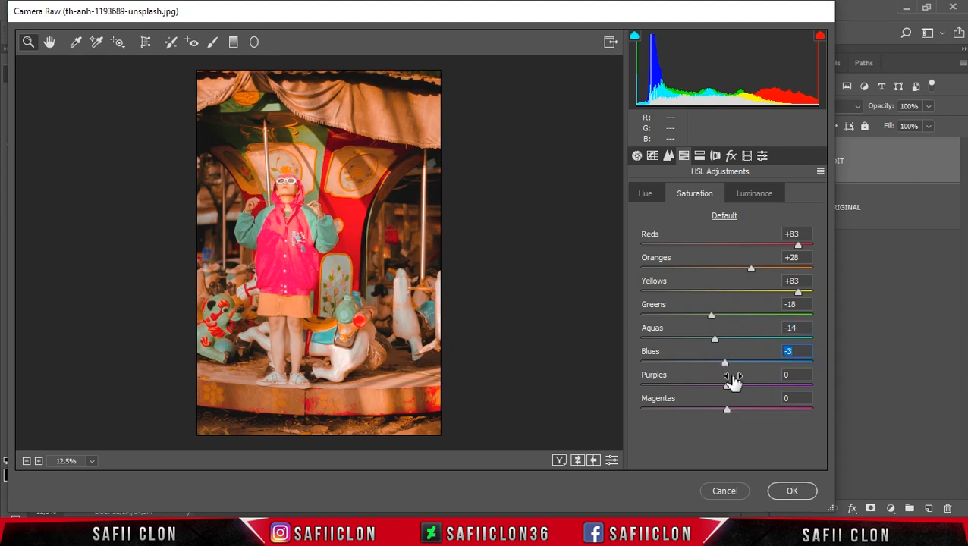
{"action": "left_click_drag", "start_coordinate": [726, 389], "coordinate": [711, 391]}
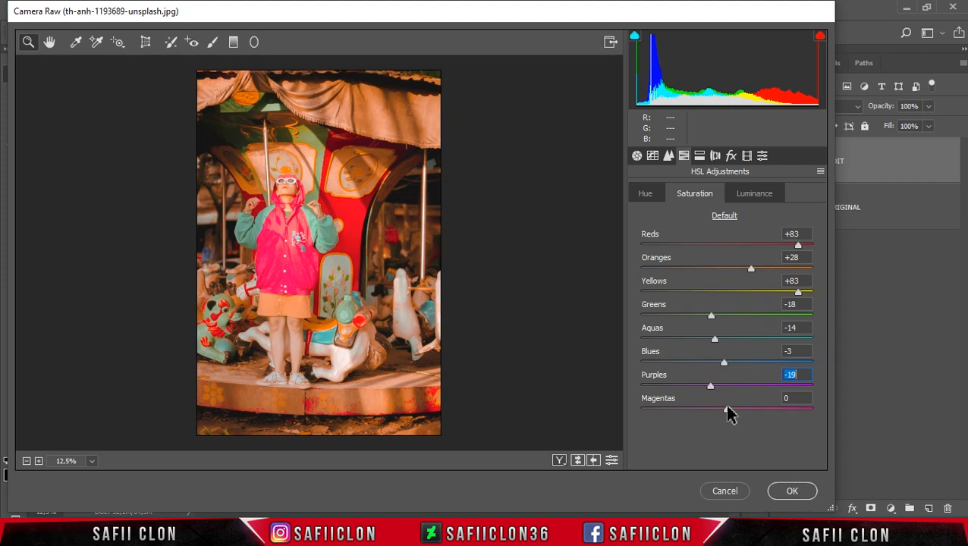
{"action": "left_click_drag", "start_coordinate": [727, 411], "coordinate": [719, 411]}
{"action": "left_click_drag", "start_coordinate": [791, 412], "coordinate": [808, 410]}
Step: Set the HSL luminance to Reds -3, Oranges +20, Yellows -34 and Greens -76
{"action": "left_click", "coordinate": [754, 197]}
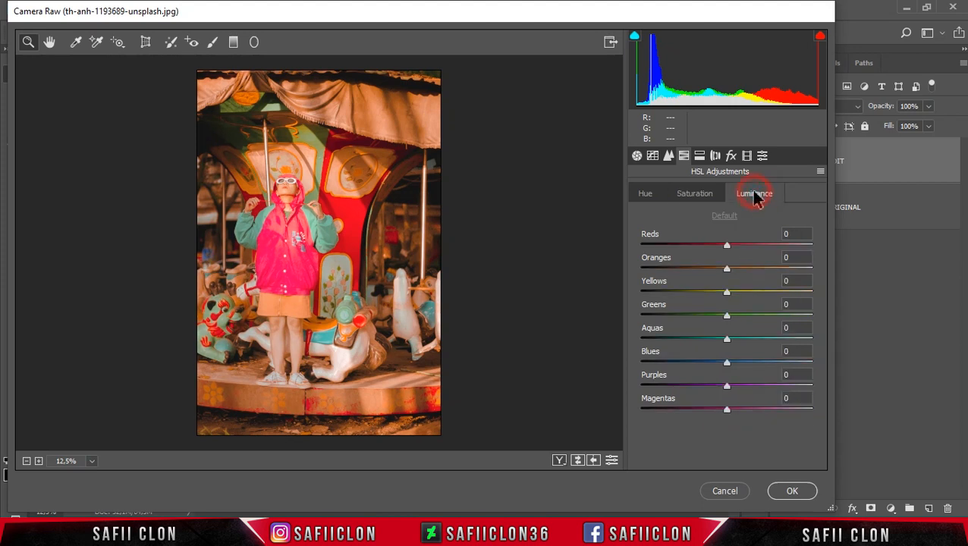
{"action": "left_click_drag", "start_coordinate": [726, 244], "coordinate": [746, 271]}
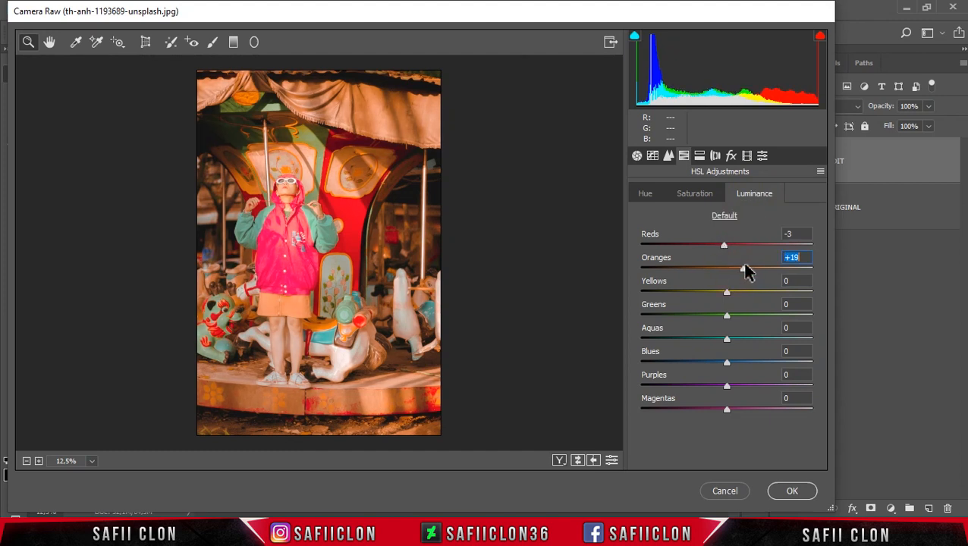
{"action": "left_click_drag", "start_coordinate": [727, 293], "coordinate": [701, 295]}
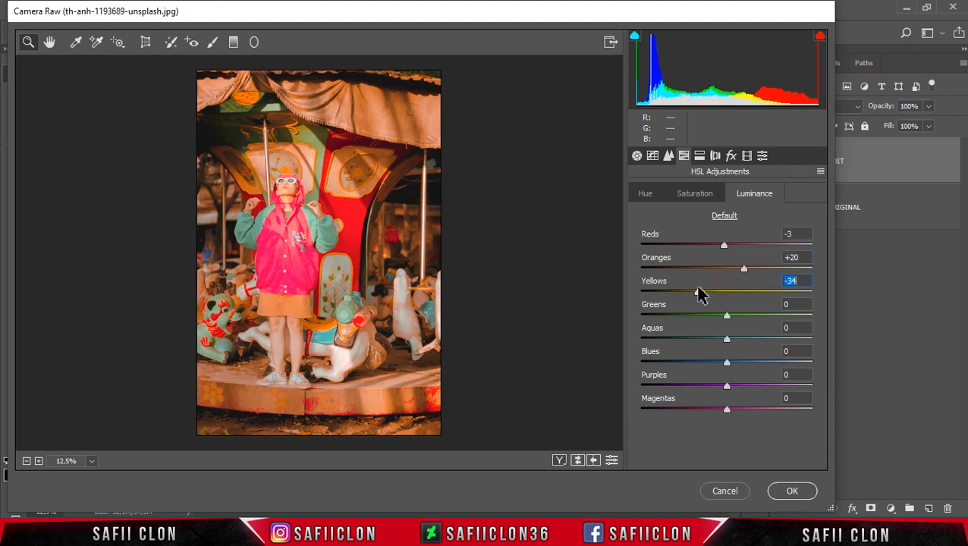
{"action": "left_click_drag", "start_coordinate": [726, 315], "coordinate": [666, 323]}
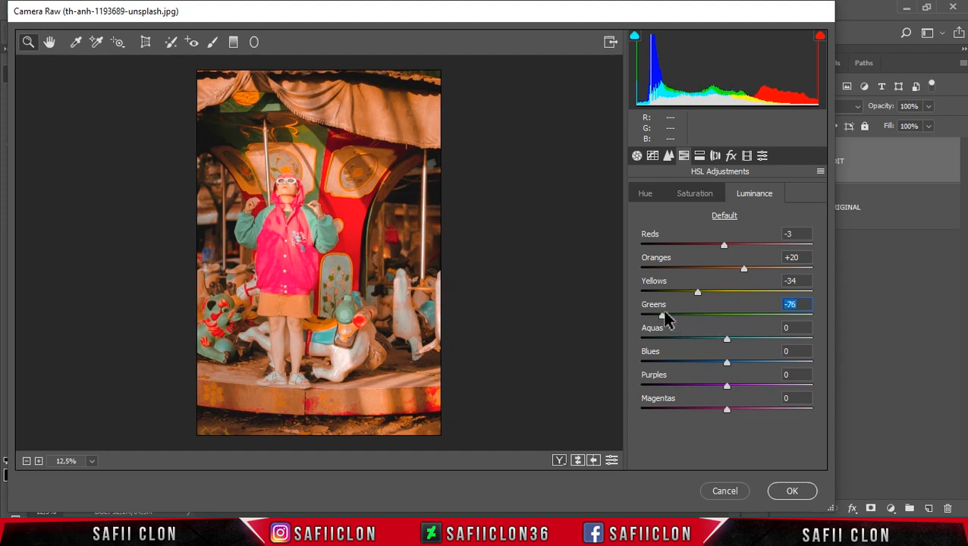
Step: Set the HSL luminance to Aquas +65, Blues +23, Purples +63 and Magentas +18
{"action": "left_click_drag", "start_coordinate": [728, 338], "coordinate": [777, 343]}
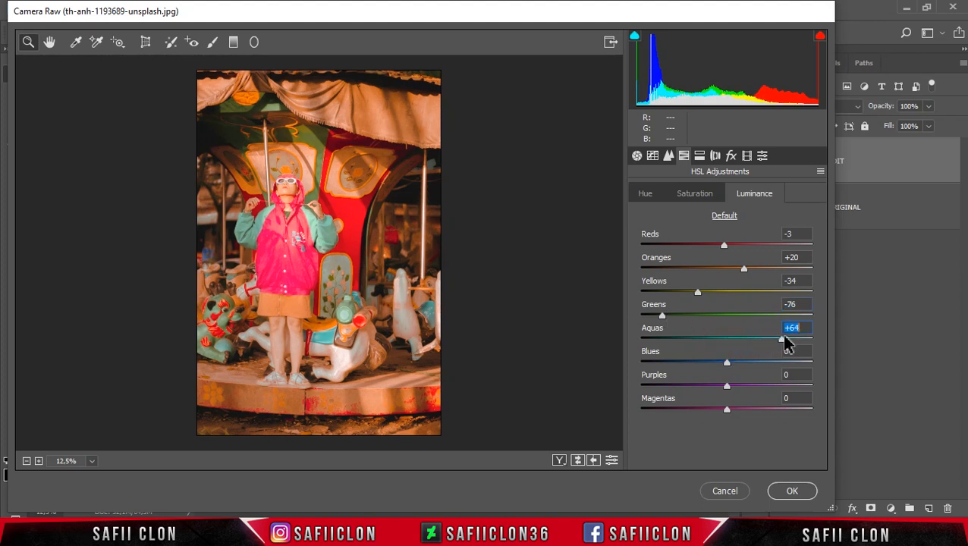
{"action": "left_click_drag", "start_coordinate": [727, 364], "coordinate": [751, 370]}
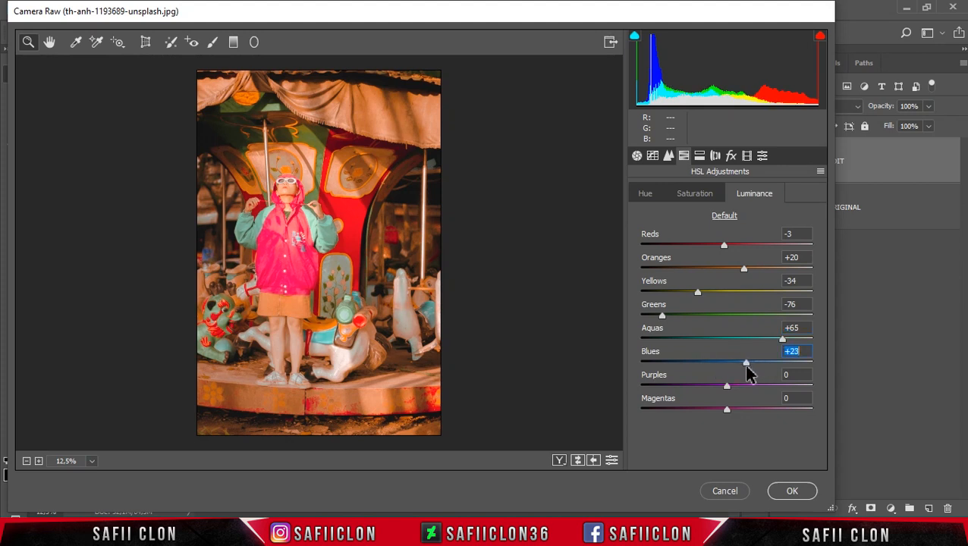
{"action": "left_click_drag", "start_coordinate": [725, 387], "coordinate": [784, 389]}
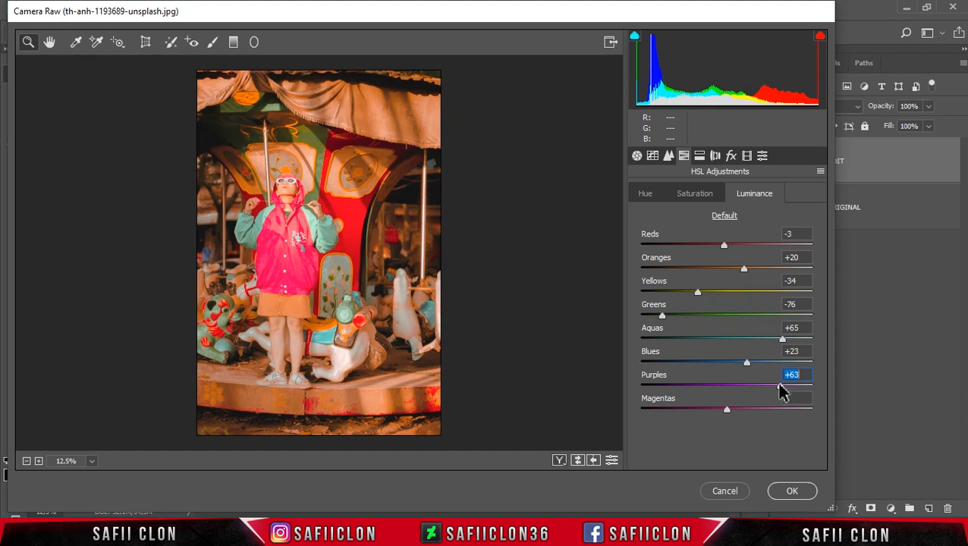
{"action": "left_click_drag", "start_coordinate": [726, 409], "coordinate": [741, 414]}
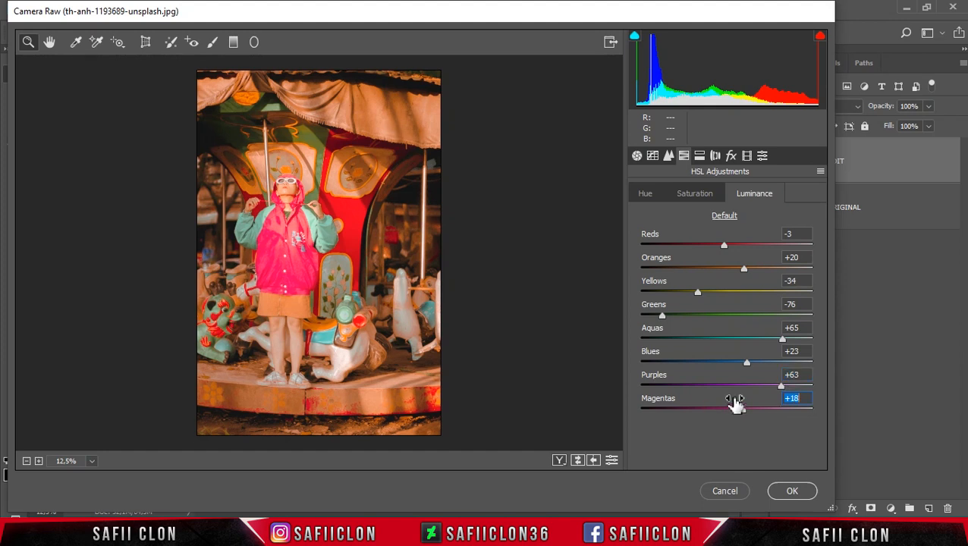
Step: In the camera calibration, set the Green Primary Hue to +28 and its Saturation to -5
{"action": "left_click", "coordinate": [747, 158]}
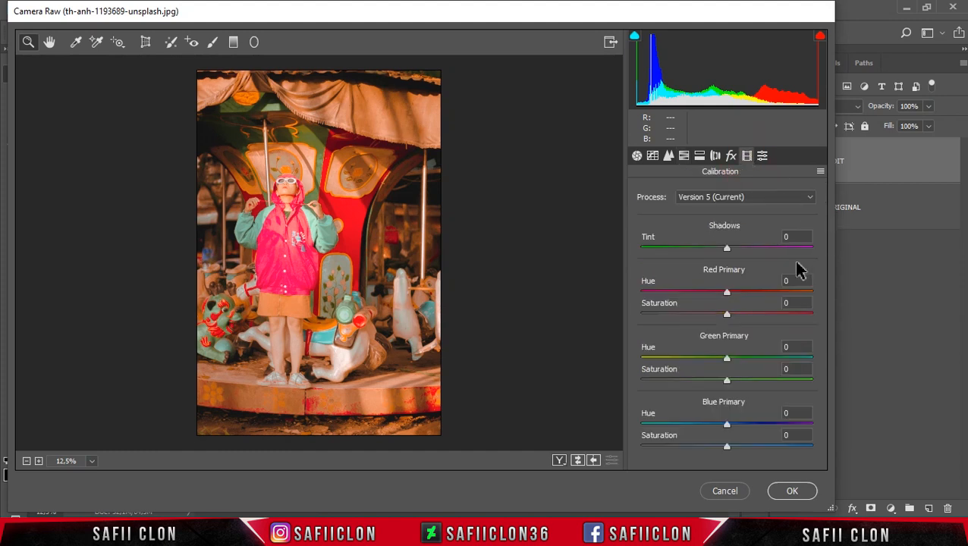
{"action": "left_click_drag", "start_coordinate": [726, 363], "coordinate": [751, 363]}
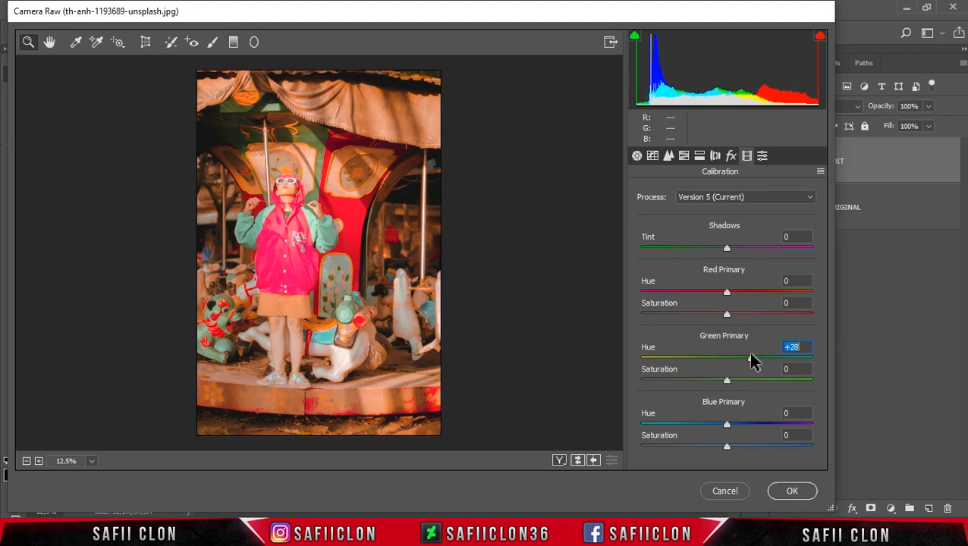
{"action": "left_click_drag", "start_coordinate": [727, 380], "coordinate": [725, 382]}
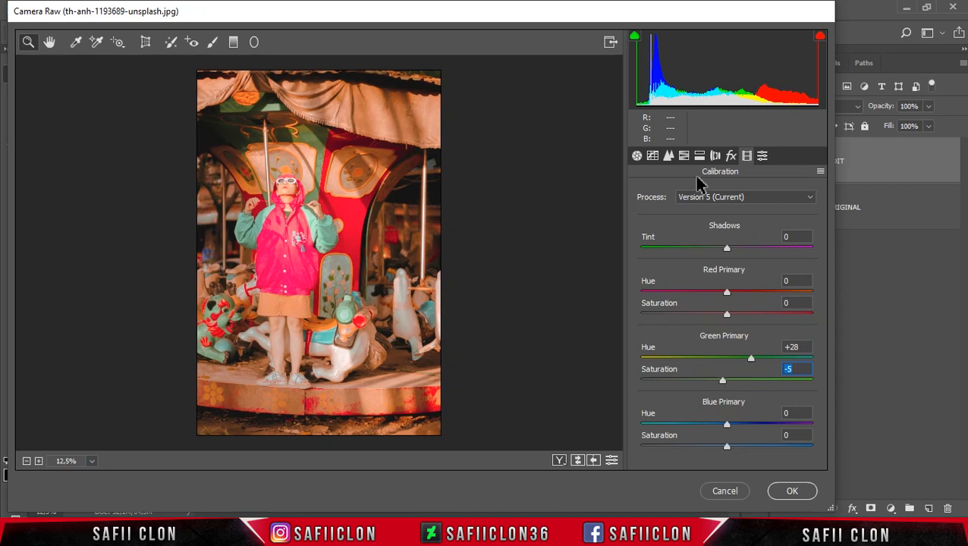
Step: Compare the before and after views of the portrait and apply the Camera Raw filter
{"action": "left_click", "coordinate": [560, 463]}
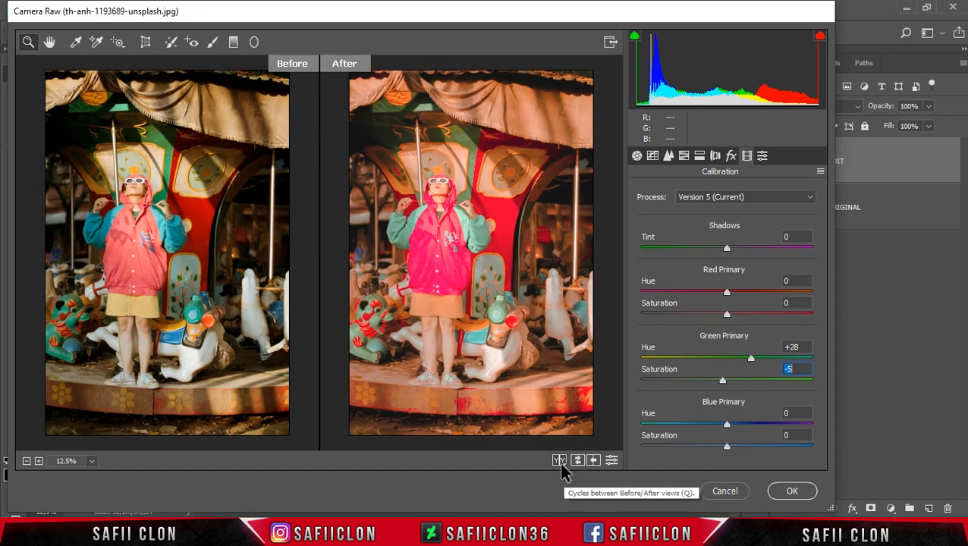
{"action": "left_click", "coordinate": [561, 461]}
{"action": "left_click", "coordinate": [560, 461]}
{"action": "left_click", "coordinate": [560, 461]}
{"action": "left_click", "coordinate": [561, 461]}
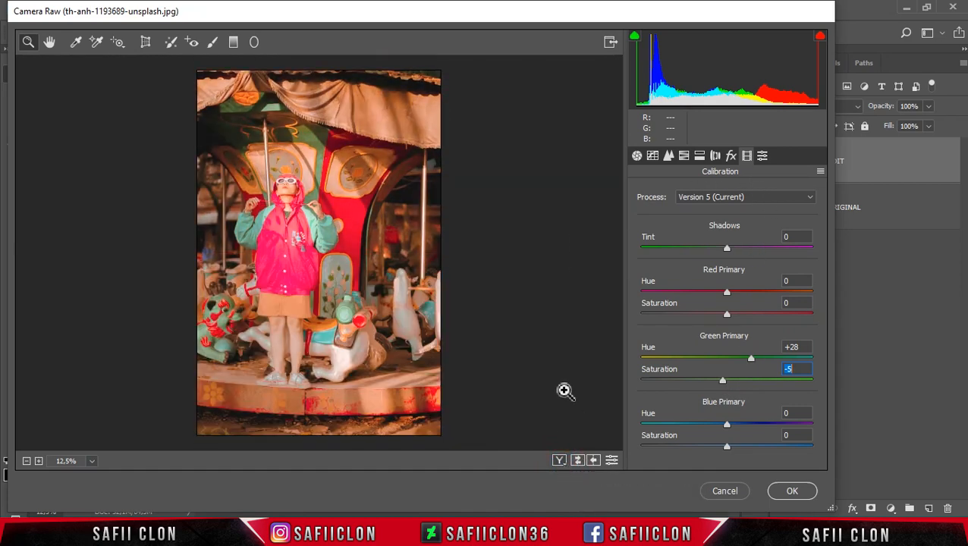
{"action": "left_click", "coordinate": [791, 492]}
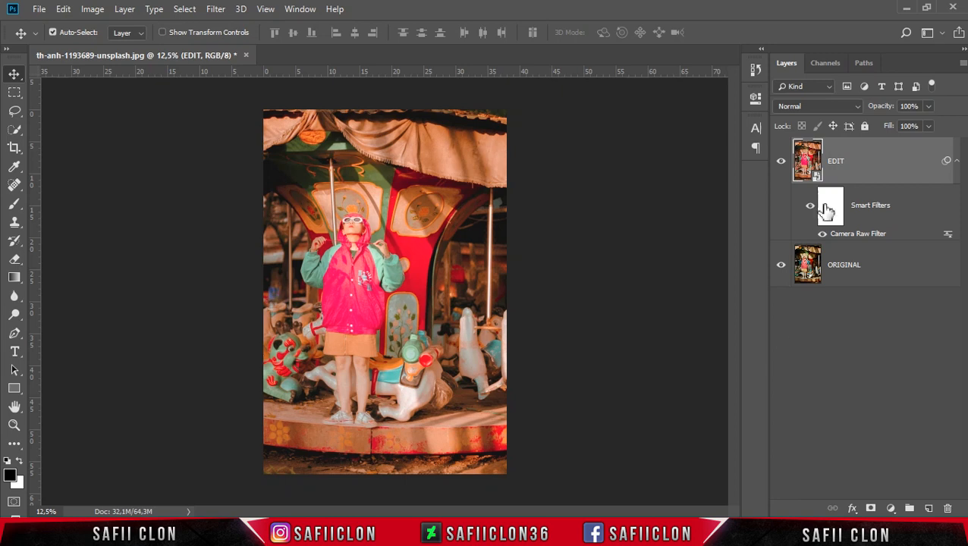
Step: Add a Curves adjustment layer above the EDIT layer and clip it to that layer
{"action": "left_click", "coordinate": [885, 157]}
{"action": "left_click", "coordinate": [892, 509]}
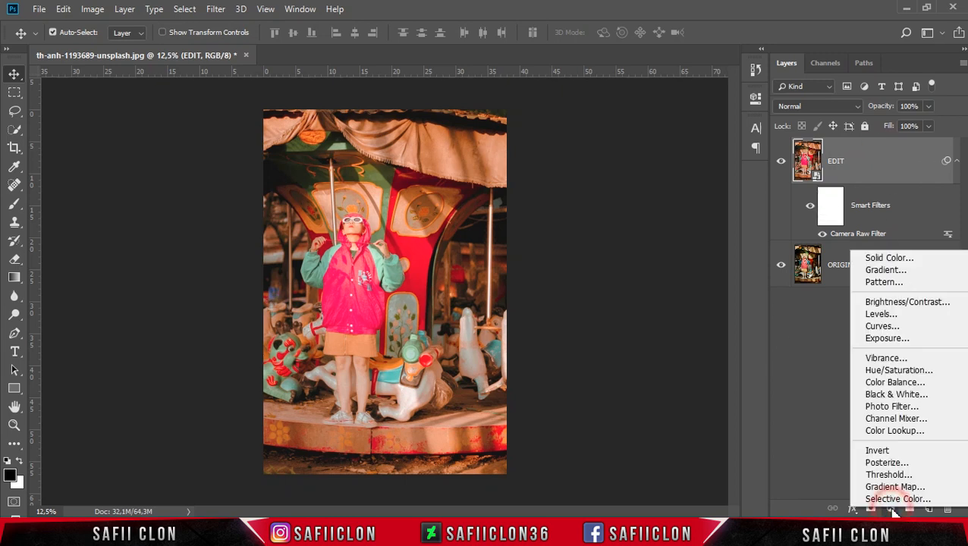
{"action": "left_click", "coordinate": [880, 326]}
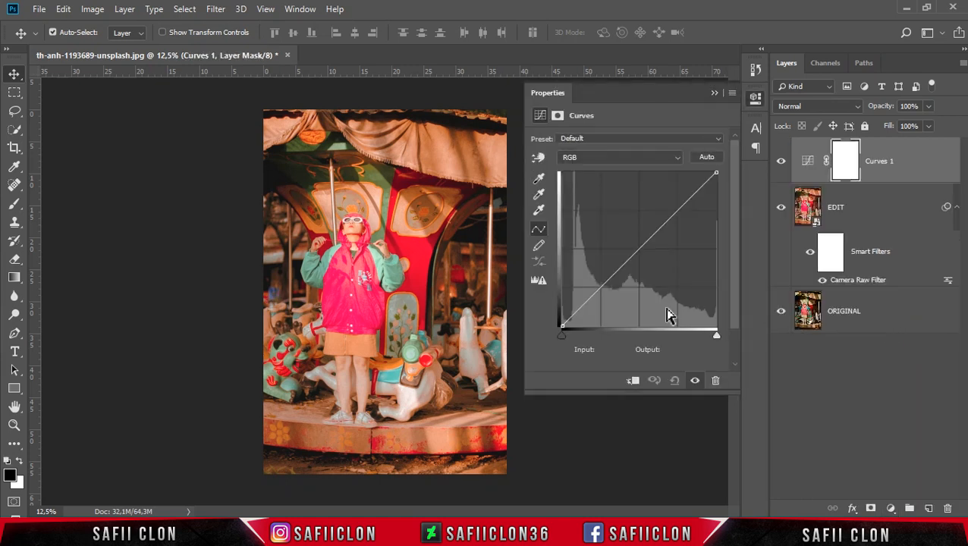
{"action": "left_click", "coordinate": [633, 382]}
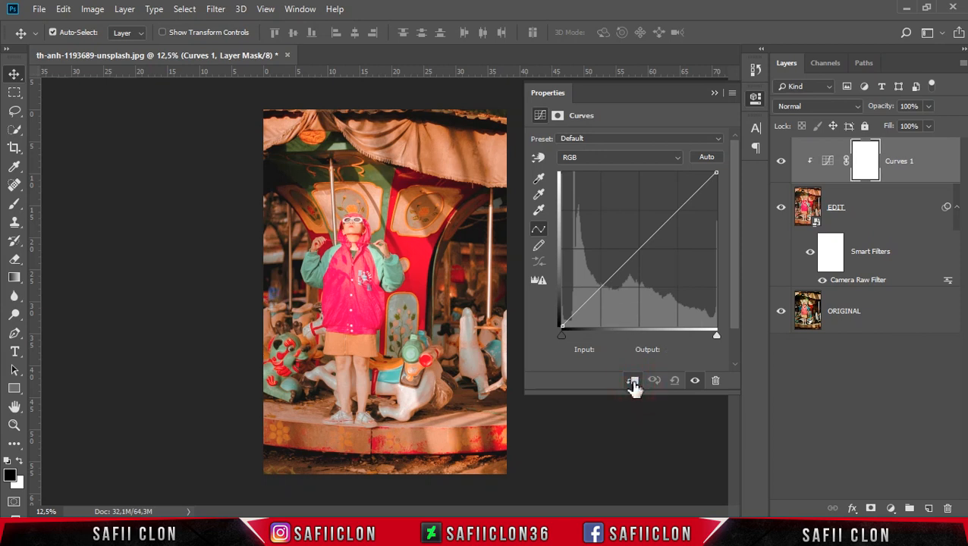
Step: Anchor the RGB curve's lower quarter at input 63, output 61, and lift the black point to output 14
{"action": "left_click", "coordinate": [599, 288]}
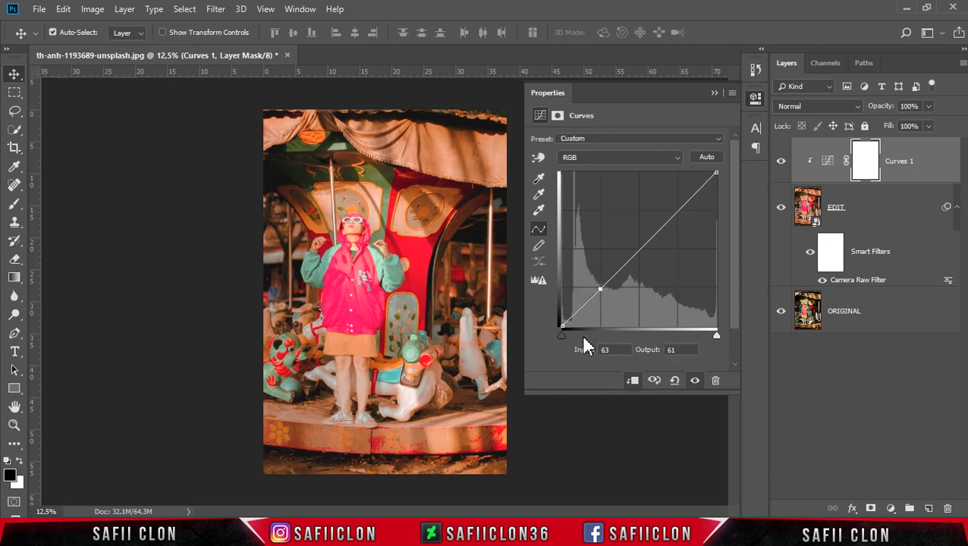
{"action": "left_click_drag", "start_coordinate": [559, 326], "coordinate": [556, 318]}
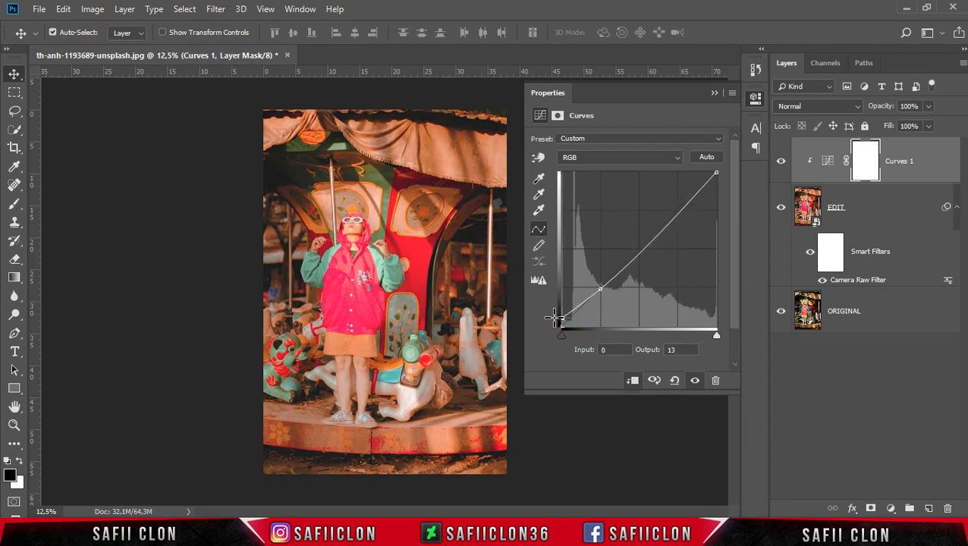
{"action": "left_click_drag", "start_coordinate": [550, 318], "coordinate": [548, 317]}
Step: Anchor the RGB curve's upper quarter at input 192, output 191, and lower the white point to output 244
{"action": "key", "text": "ctrl+plus"}
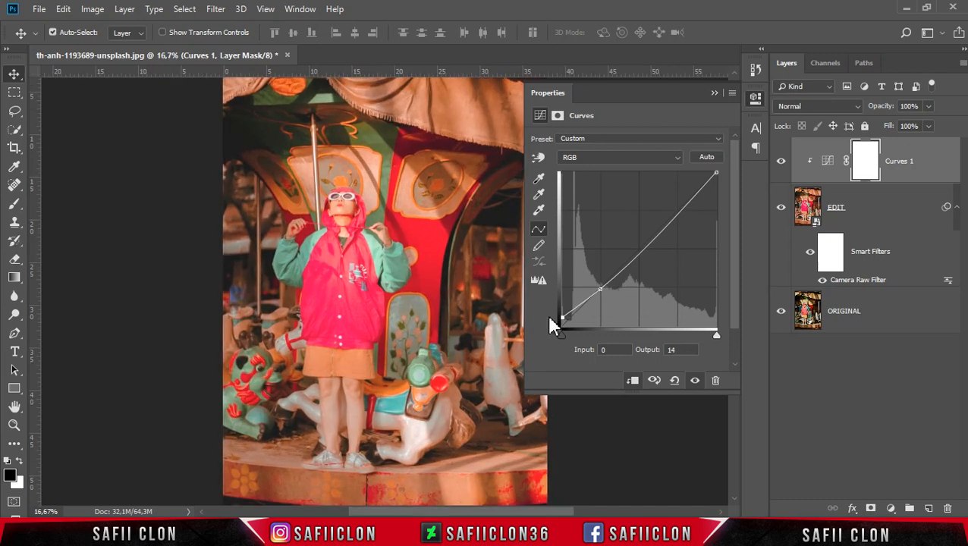
{"action": "left_click", "coordinate": [678, 212]}
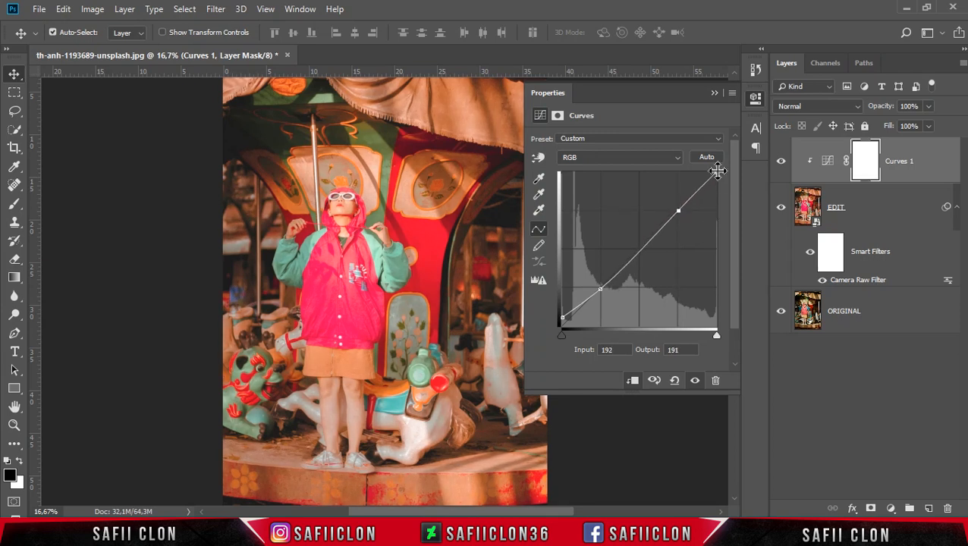
{"action": "left_click_drag", "start_coordinate": [715, 172], "coordinate": [724, 176]}
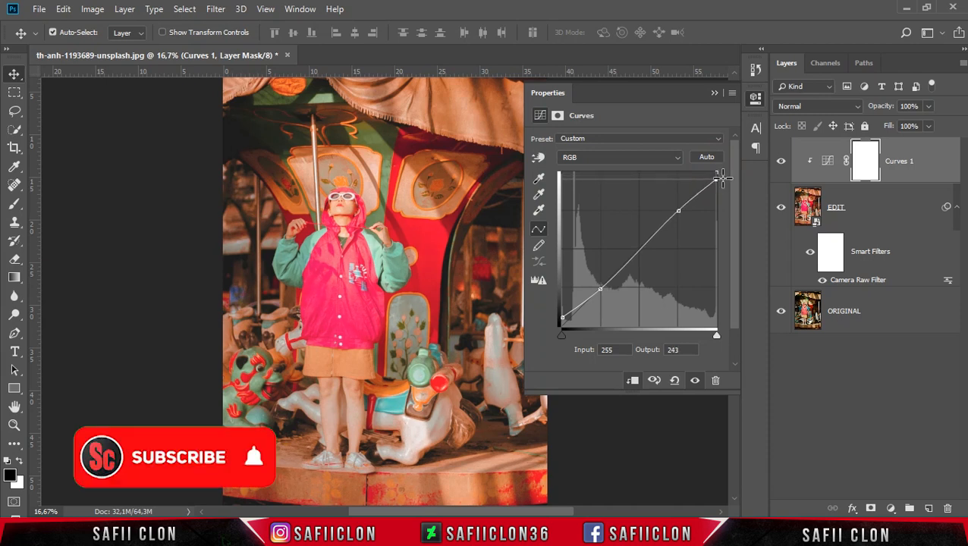
{"action": "left_click_drag", "start_coordinate": [724, 177], "coordinate": [721, 175]}
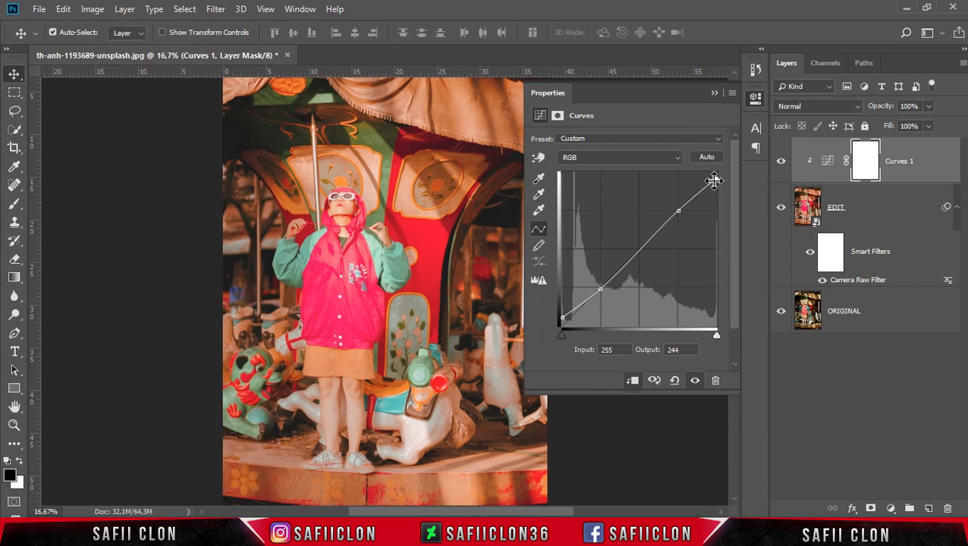
Step: In the Curves adjustment's Red channel, lift the black point to output 6
{"action": "left_click", "coordinate": [615, 158]}
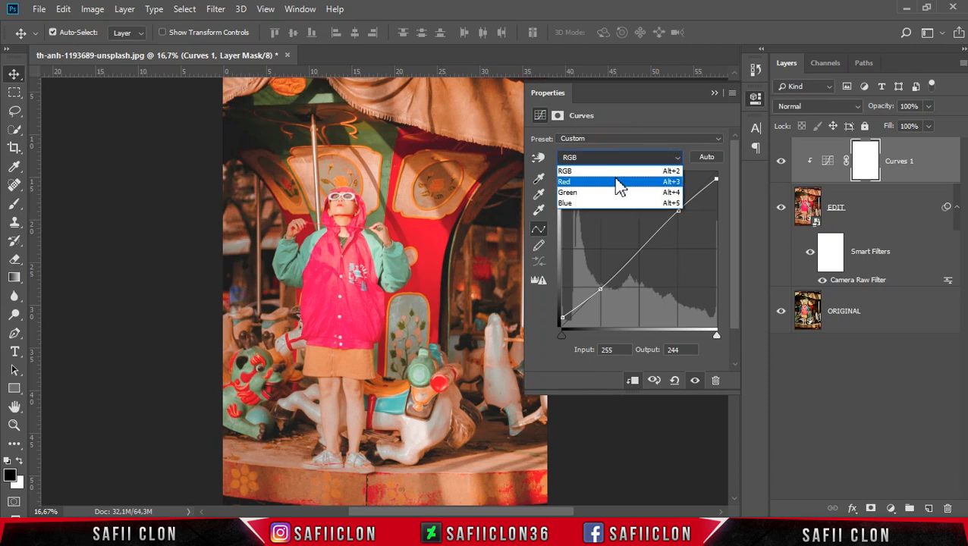
{"action": "left_click", "coordinate": [603, 183]}
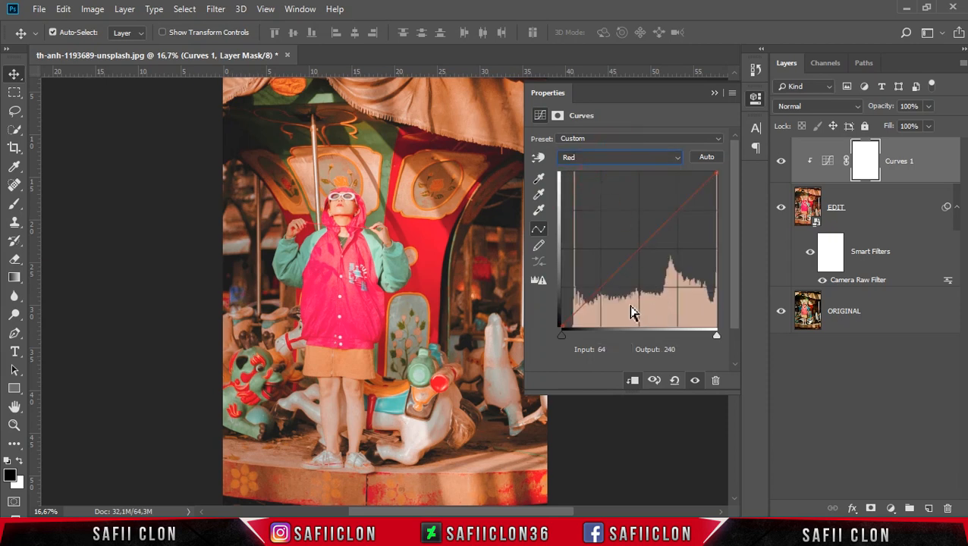
{"action": "left_click_drag", "start_coordinate": [561, 325], "coordinate": [554, 323]}
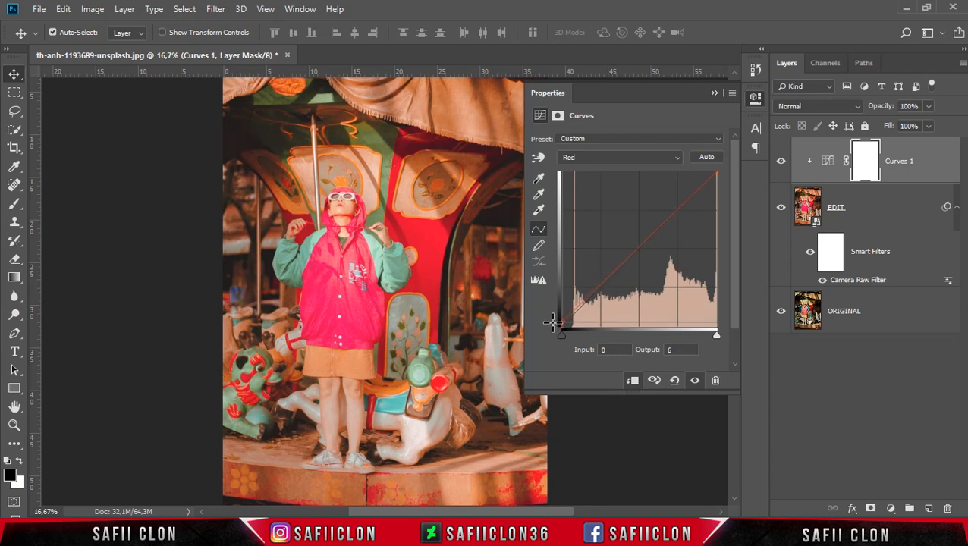
Step: Add a midpoint to the Blue channel curve and set it to input 122, output 132
{"action": "left_click", "coordinate": [634, 159]}
{"action": "left_click", "coordinate": [596, 205]}
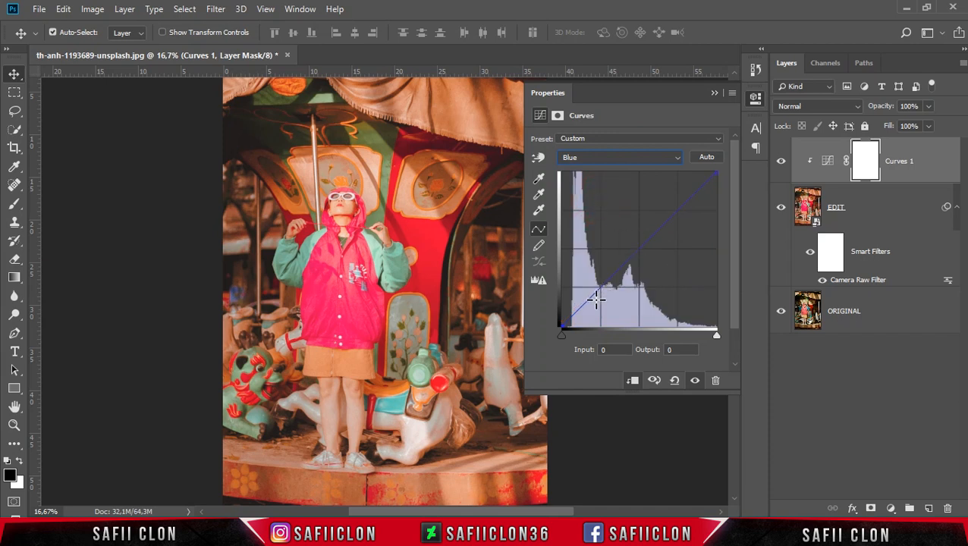
{"action": "left_click", "coordinate": [638, 251]}
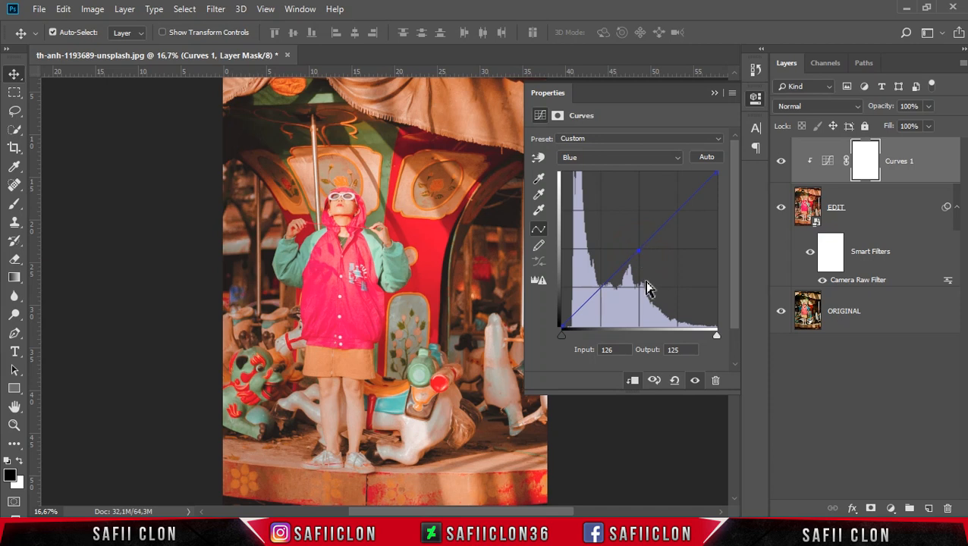
{"action": "left_click", "coordinate": [621, 350]}
{"action": "left_click_drag", "start_coordinate": [622, 349], "coordinate": [600, 349]}
{"action": "type", "text": "122"}
{"action": "double_click", "coordinate": [676, 347]}
{"action": "type", "text": "132"}
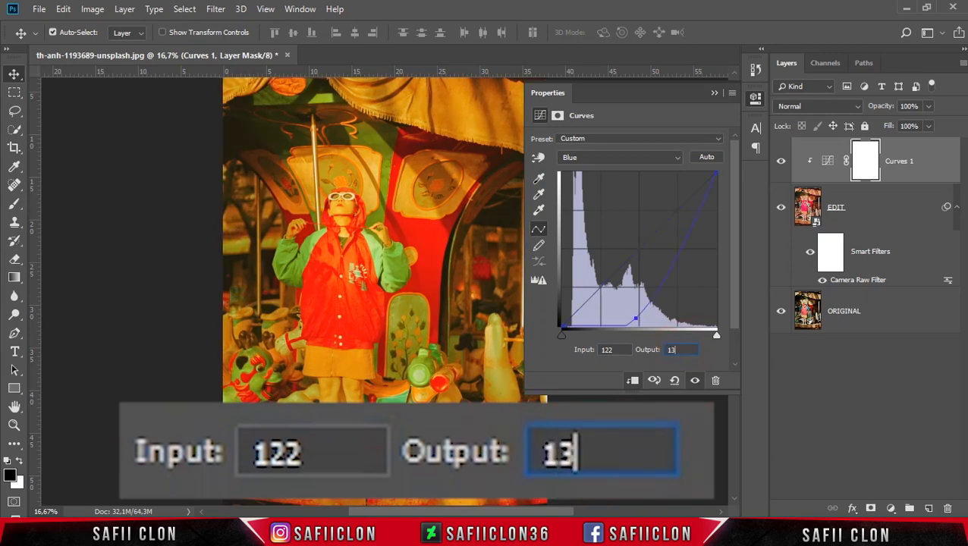
Step: Move the Blue channel curve's white point to input 227, keeping its output at 255
{"action": "left_click", "coordinate": [716, 174]}
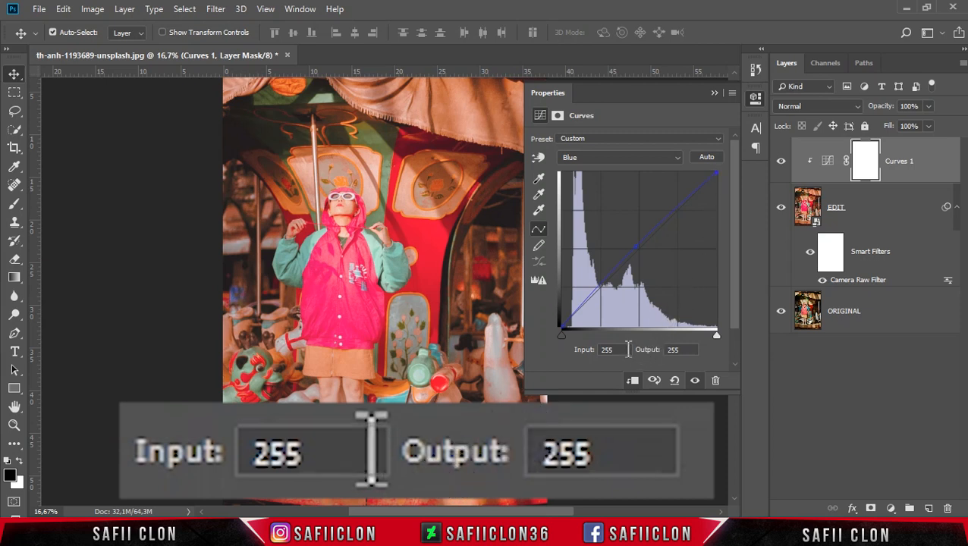
{"action": "double_click", "coordinate": [599, 350]}
{"action": "left_click", "coordinate": [611, 349]}
{"action": "key", "text": "BackSpace"}
{"action": "key", "text": "BackSpace"}
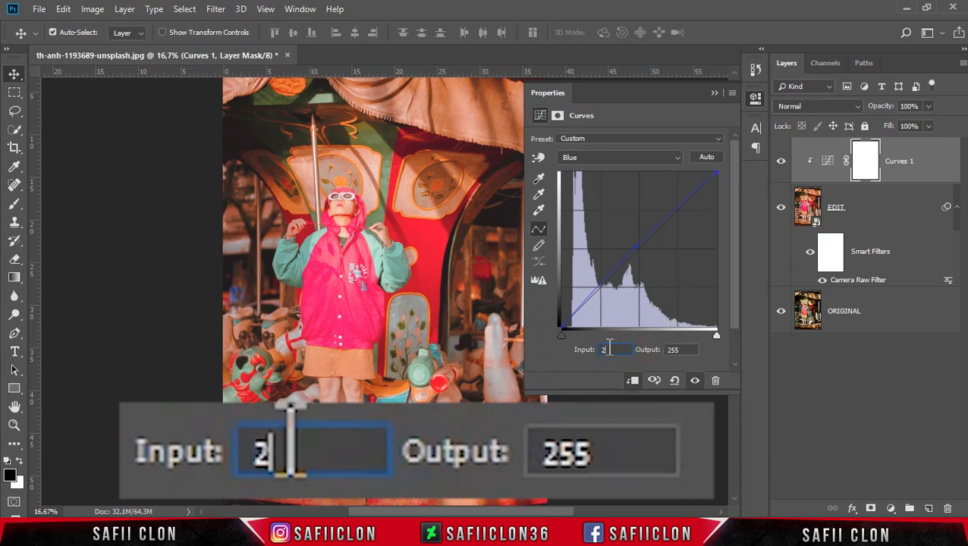
{"action": "type", "text": "27"}
{"action": "double_click", "coordinate": [671, 350]}
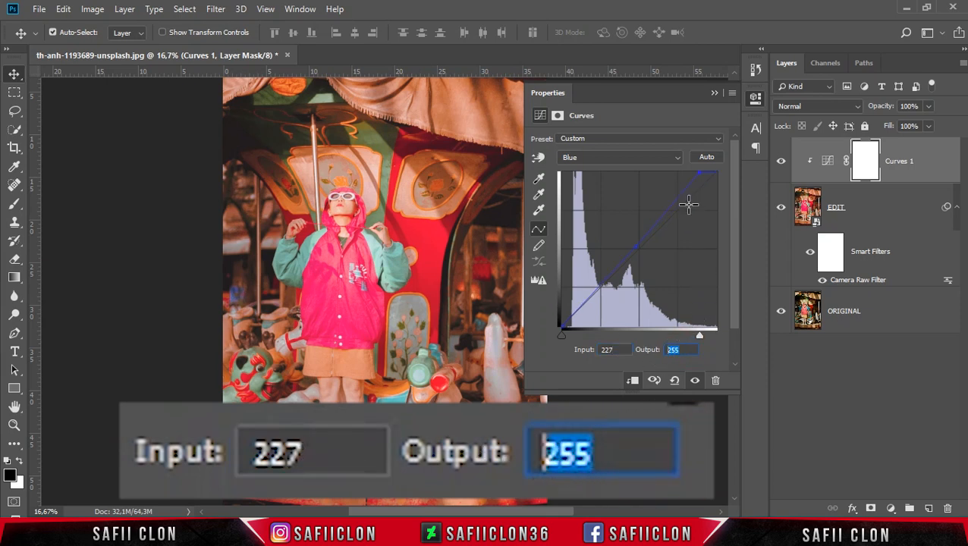
Step: Close the curve settings and compare the portrait with and without the Curves 1 adjustment
{"action": "left_click", "coordinate": [713, 94]}
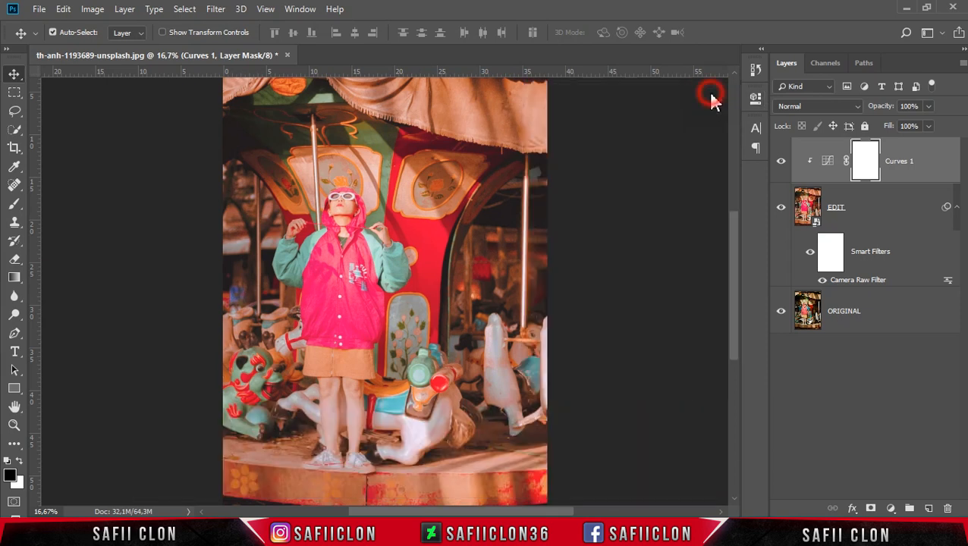
{"action": "left_click", "coordinate": [780, 161]}
{"action": "left_click", "coordinate": [781, 161]}
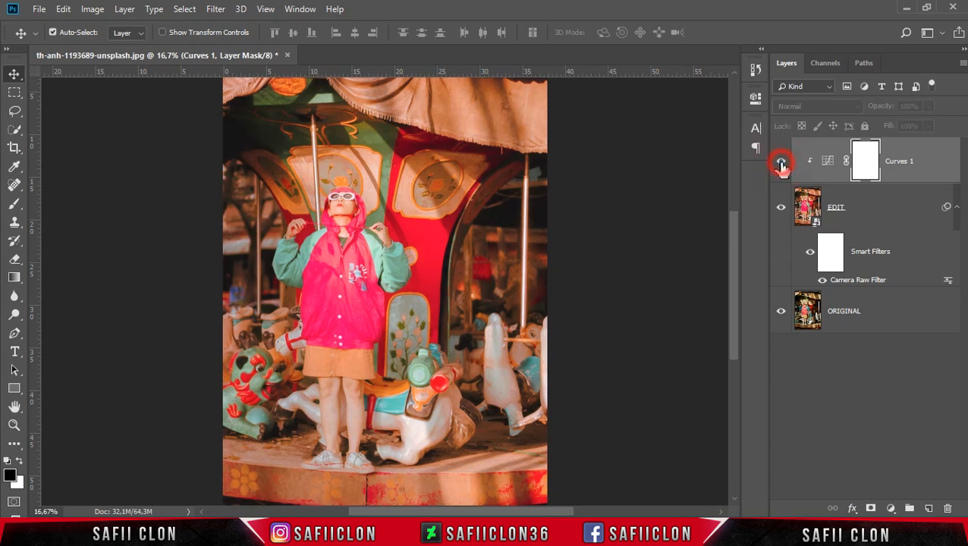
Step: Group the Curves 1 and EDIT layers into a Pass Through group named EDIT
{"action": "left_click", "coordinate": [908, 174]}
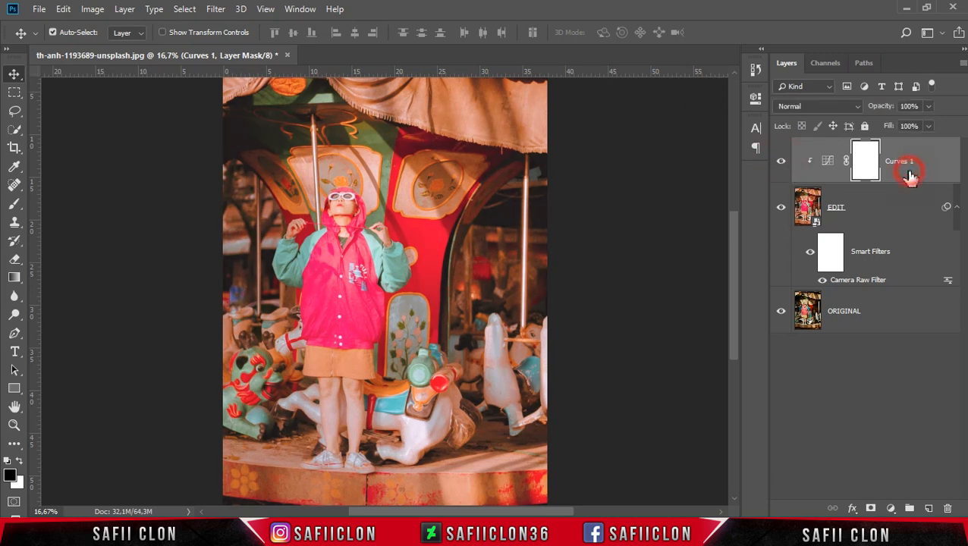
{"action": "left_click", "coordinate": [885, 214], "text": "shift"}
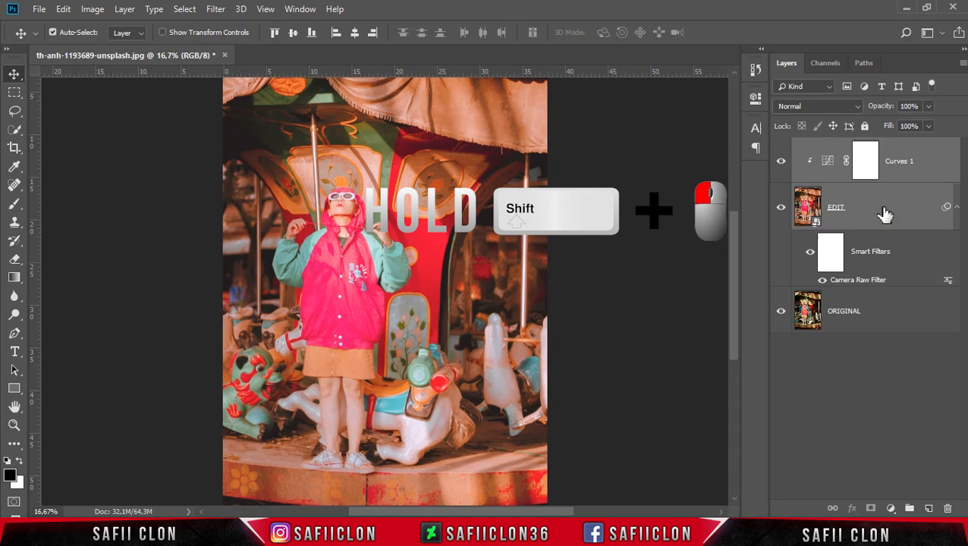
{"action": "right_click", "coordinate": [895, 201]}
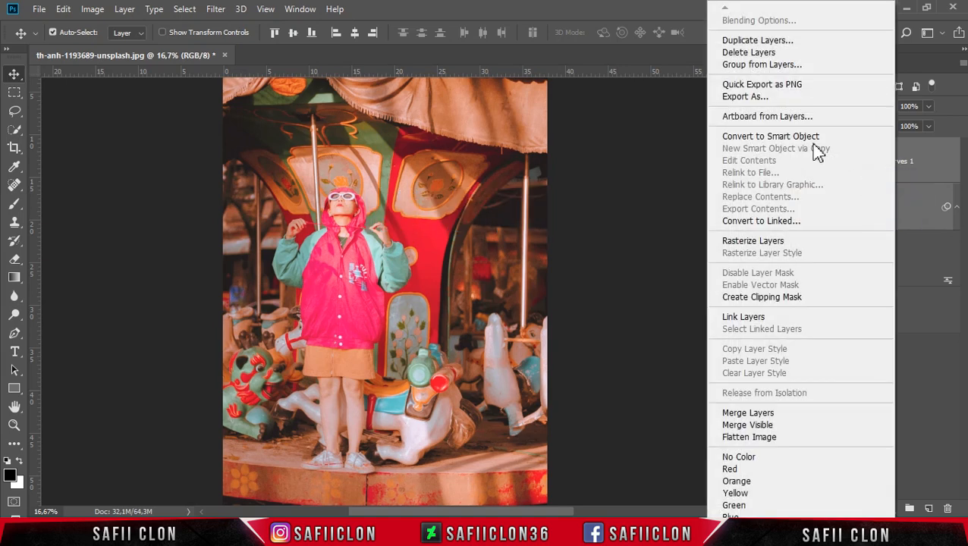
{"action": "left_click", "coordinate": [769, 65]}
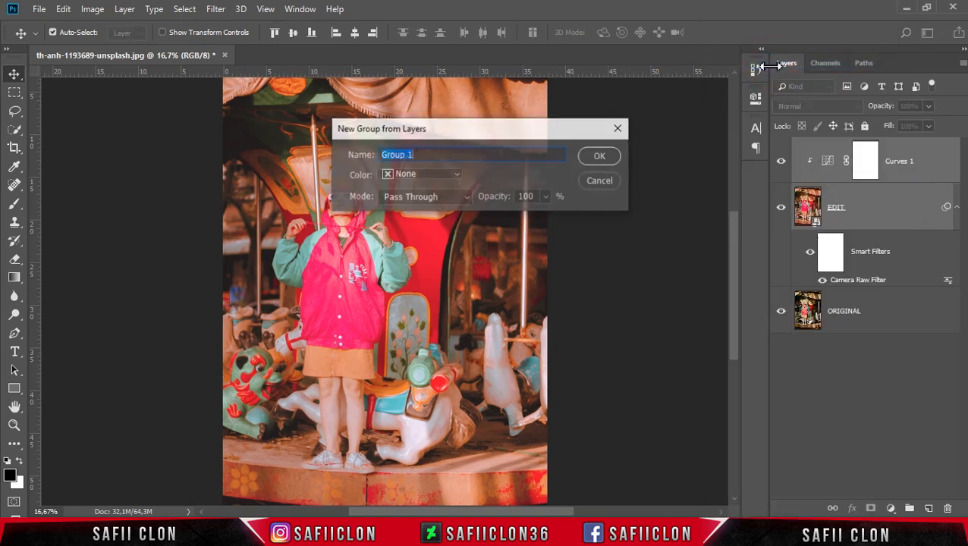
{"action": "left_click_drag", "start_coordinate": [463, 155], "coordinate": [389, 155]}
{"action": "type", "text": "EDIT"}
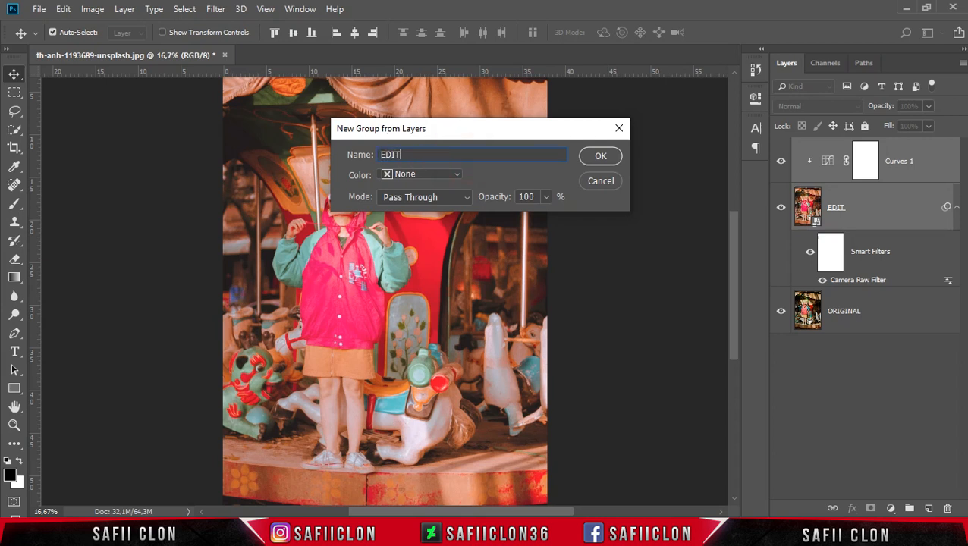
{"action": "left_click", "coordinate": [615, 157]}
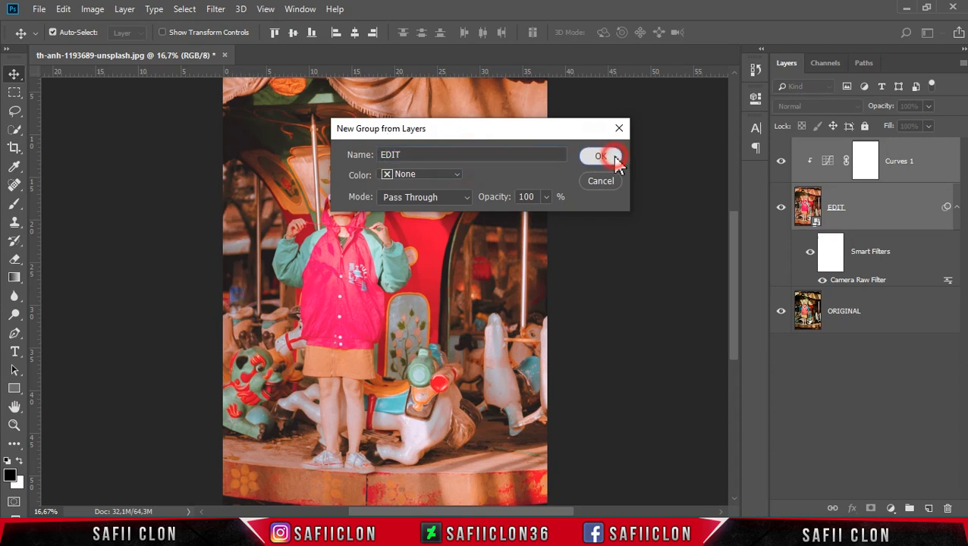
Step: Toggle the EDIT group's visibility to compare the graded portrait with the original
{"action": "left_click", "coordinate": [784, 150]}
{"action": "left_click", "coordinate": [783, 151]}
{"action": "left_click", "coordinate": [784, 150]}
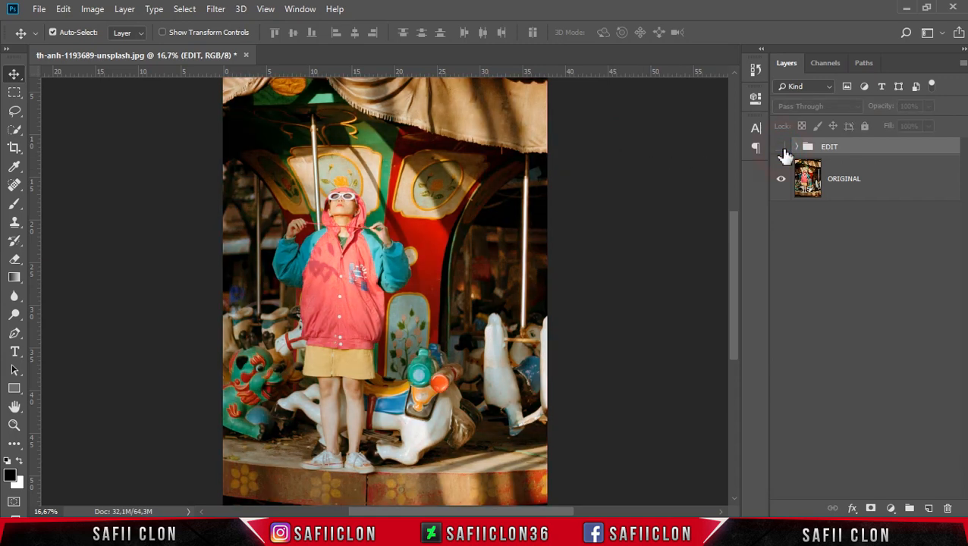
{"action": "left_click", "coordinate": [784, 151]}
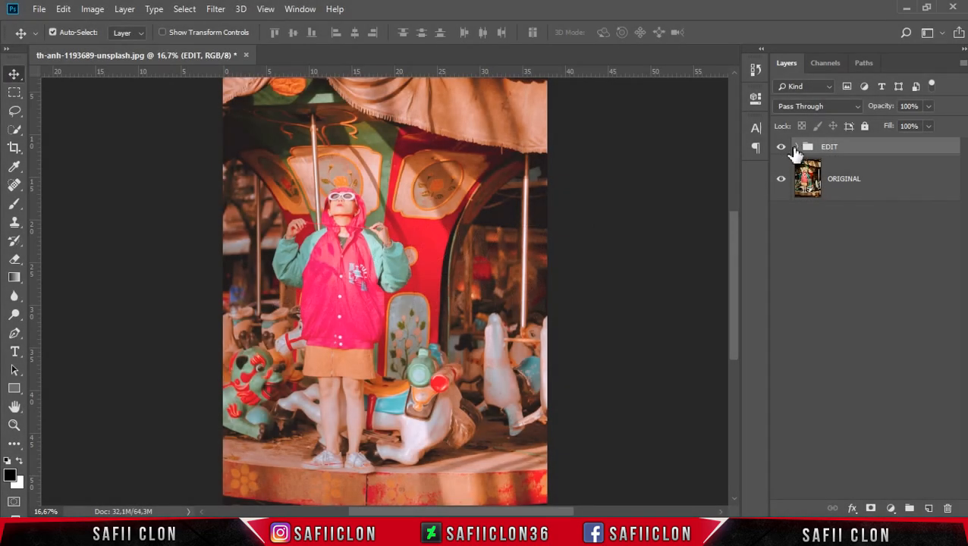
Step: Expand the EDIT group and reopen the Camera Raw Filter settings of the EDIT smart object layer
{"action": "left_click", "coordinate": [796, 147]}
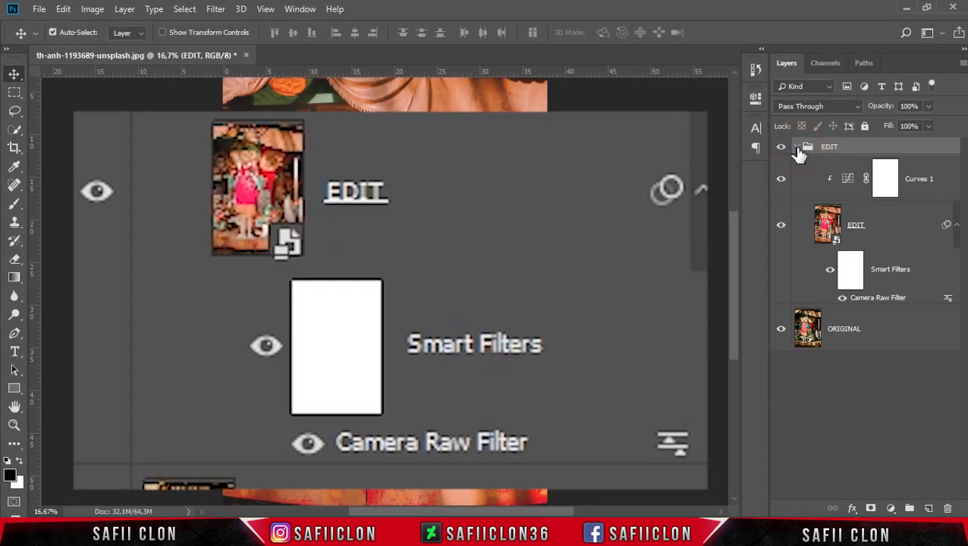
{"action": "left_click", "coordinate": [909, 232]}
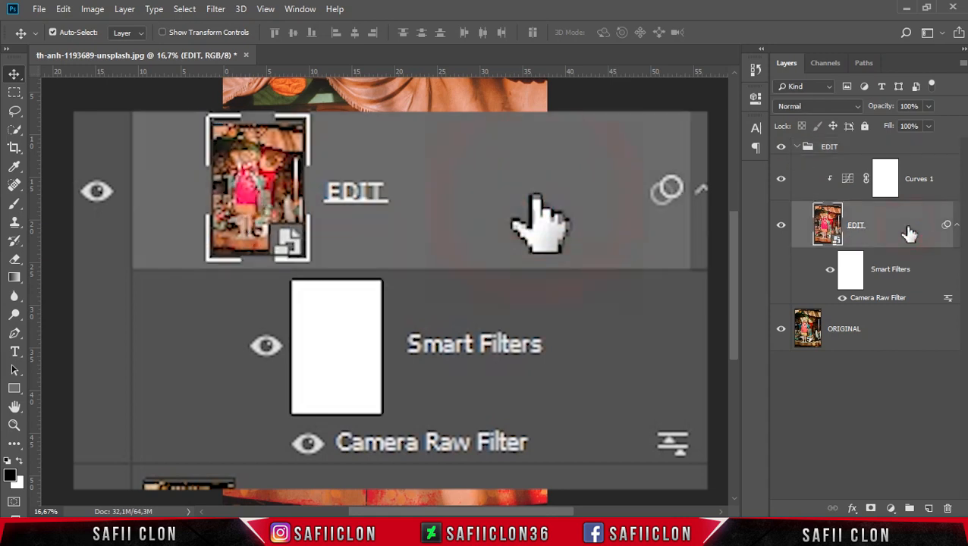
{"action": "double_click", "coordinate": [884, 297]}
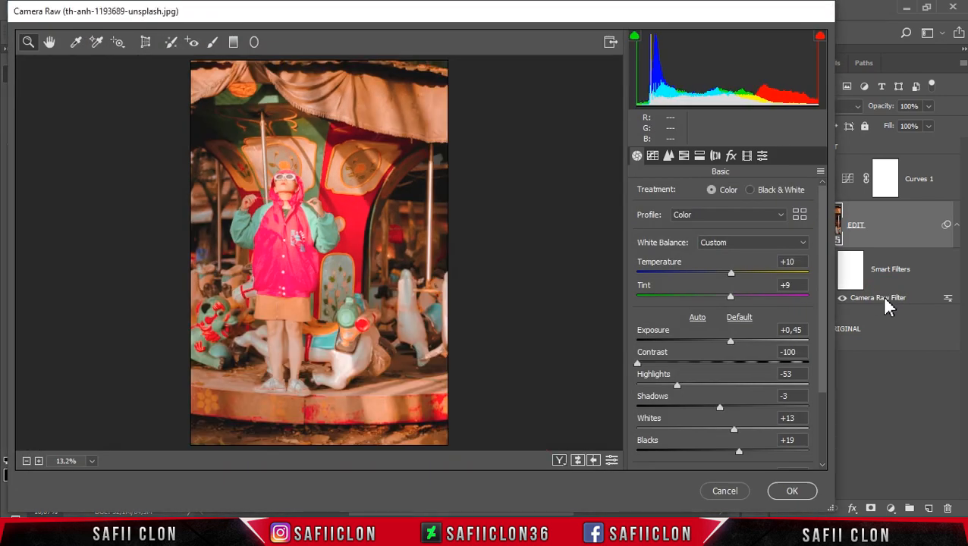
Step: Save all Camera Raw settings as an .xmp file named PASTEL in the Korea folder and apply the filter
{"action": "left_click", "coordinate": [819, 173]}
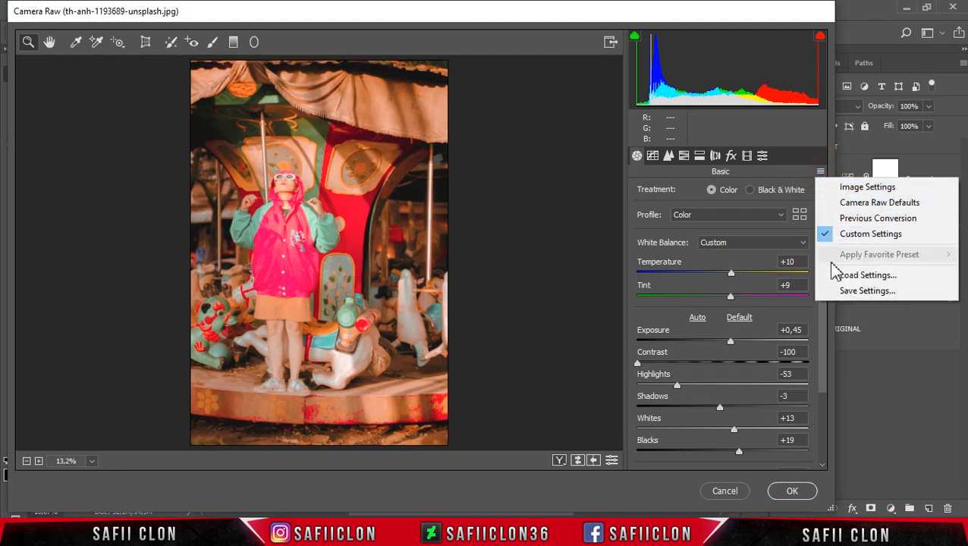
{"action": "left_click", "coordinate": [869, 292]}
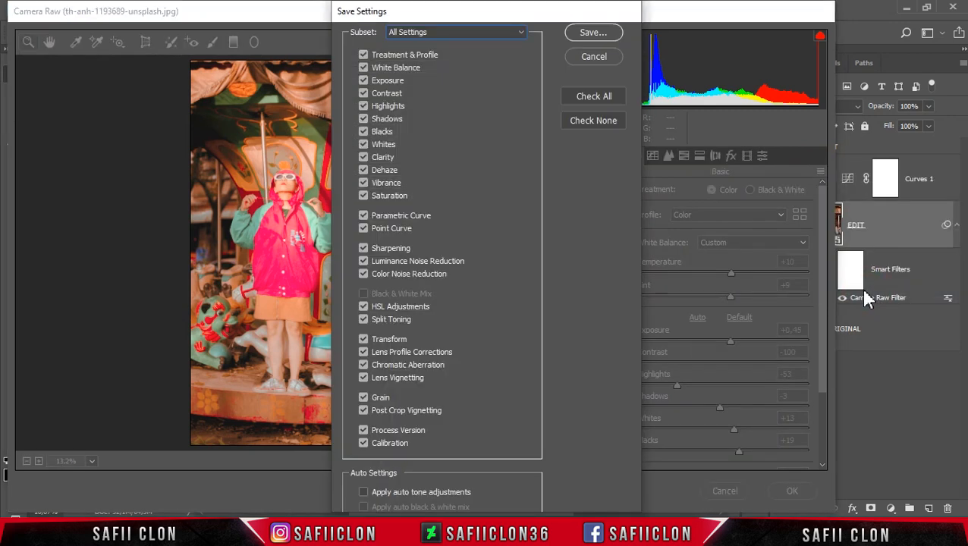
{"action": "left_click", "coordinate": [593, 45]}
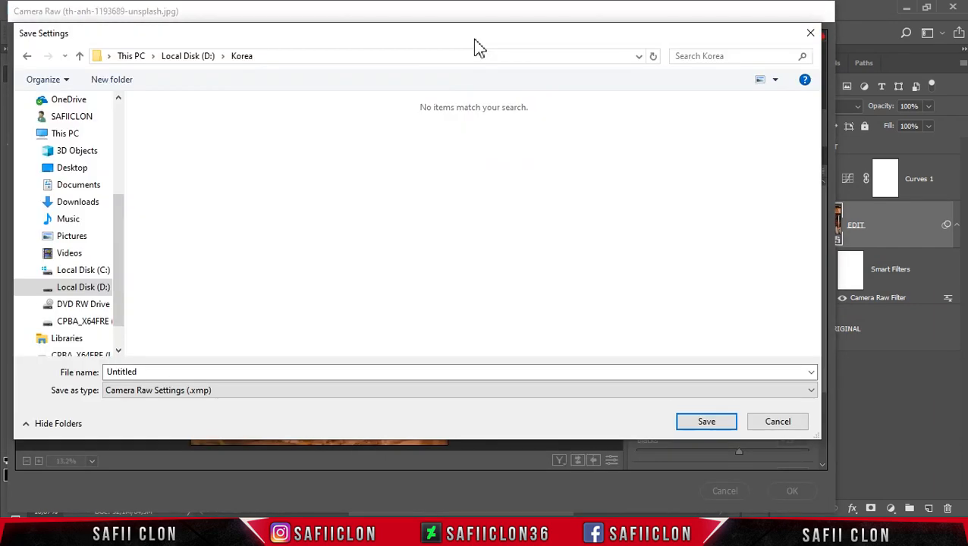
{"action": "double_click", "coordinate": [141, 371]}
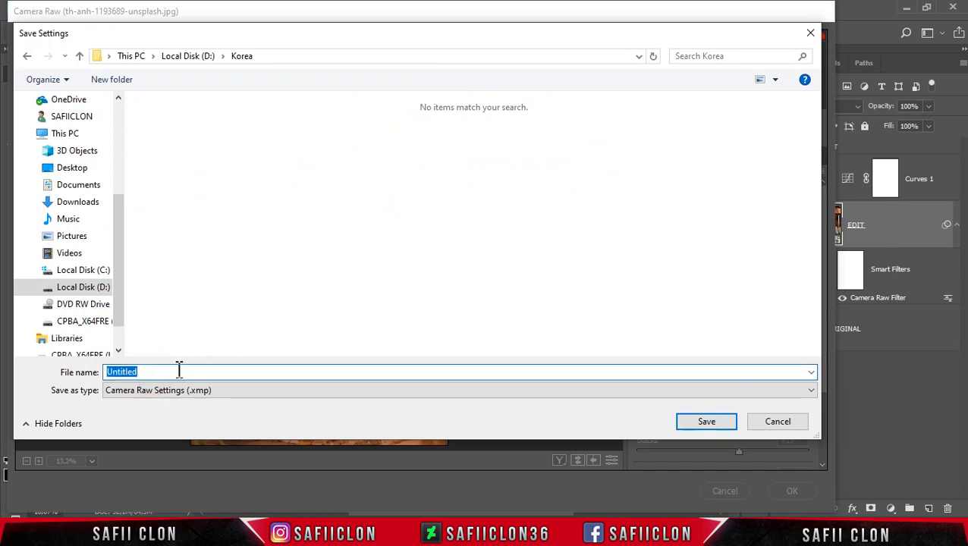
{"action": "type", "text": "PASTEL"}
{"action": "double_click", "coordinate": [151, 370]}
{"action": "left_click", "coordinate": [199, 389]}
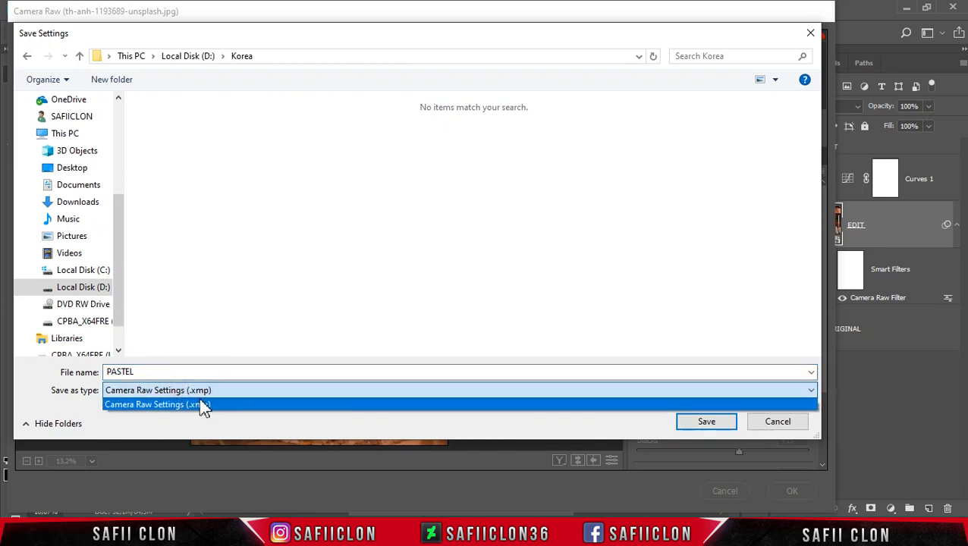
{"action": "left_click", "coordinate": [201, 402]}
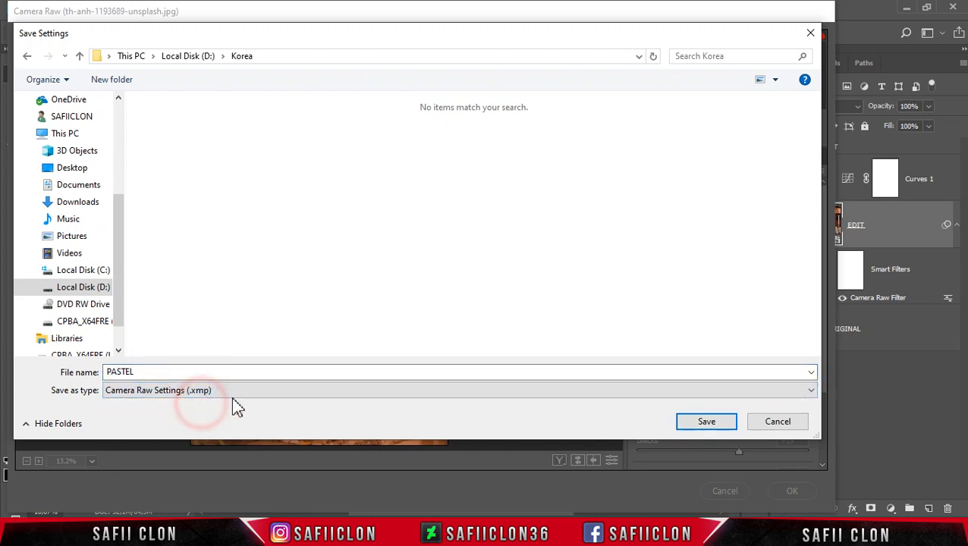
{"action": "left_click", "coordinate": [705, 423]}
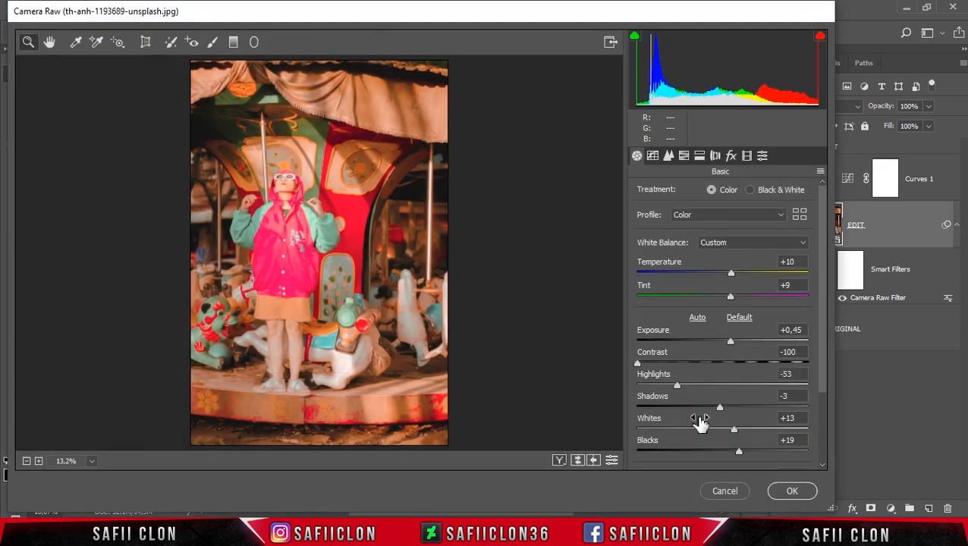
{"action": "left_click", "coordinate": [790, 492]}
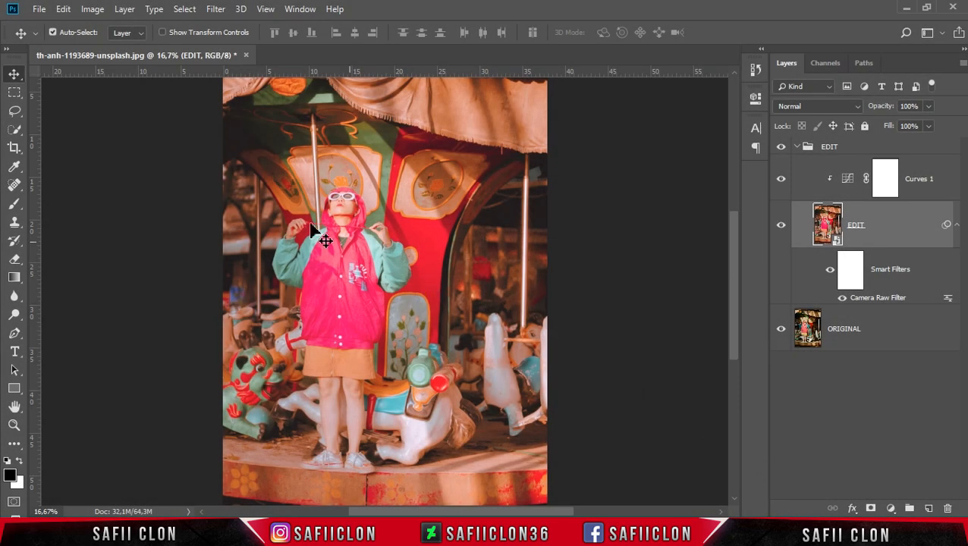
Step: Open the temple photo ending in 1213541-unsplash from the Korea folder and unlock its Background layer
{"action": "left_click", "coordinate": [39, 9]}
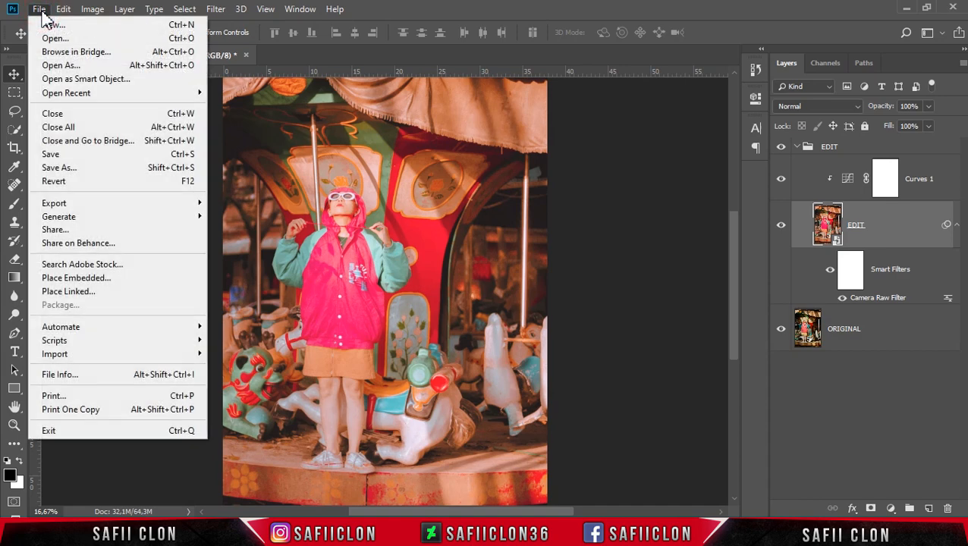
{"action": "left_click", "coordinate": [69, 42]}
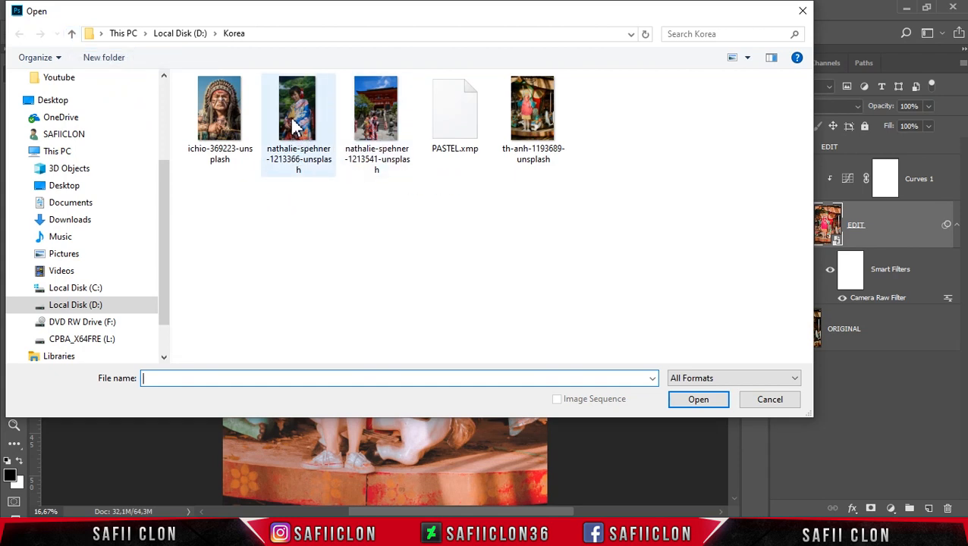
{"action": "left_click", "coordinate": [379, 130]}
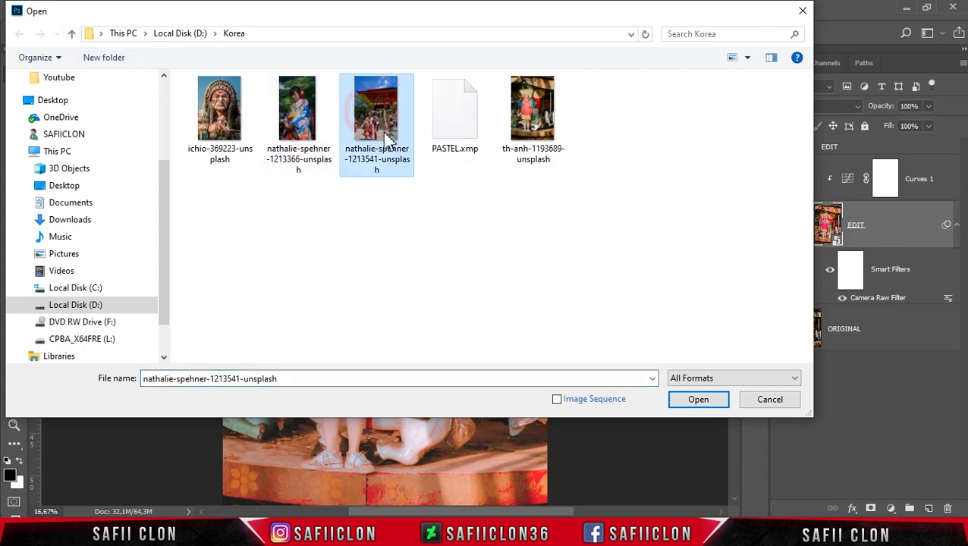
{"action": "left_click", "coordinate": [703, 403]}
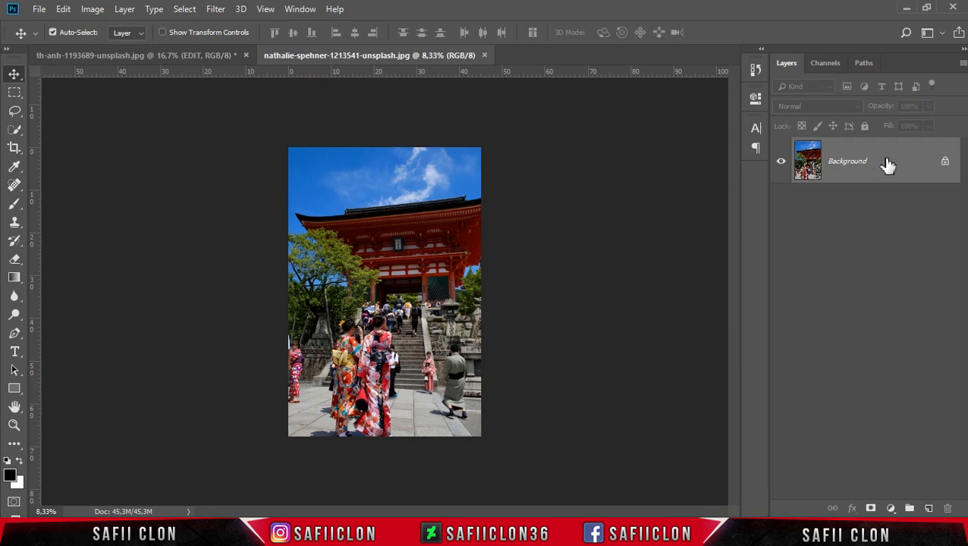
{"action": "left_click", "coordinate": [946, 167]}
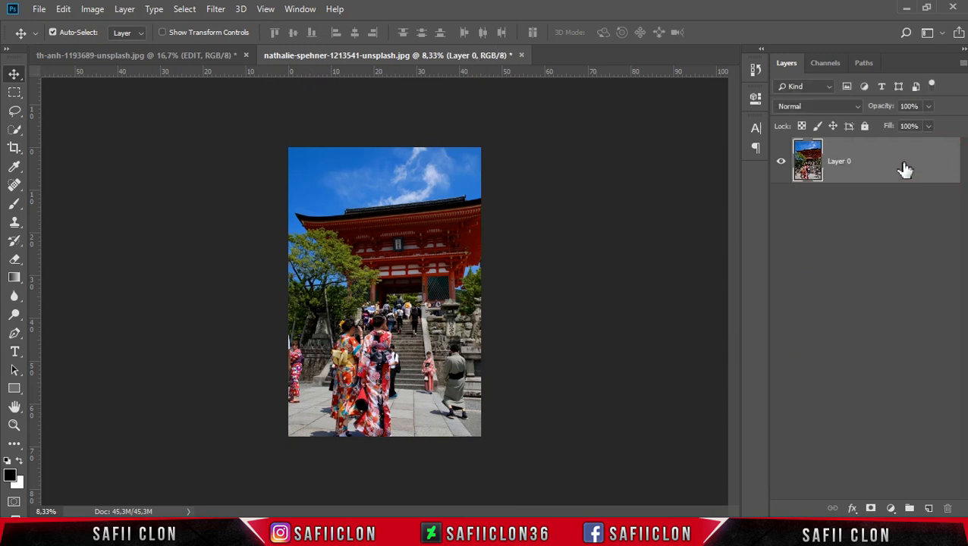
Step: Duplicate Layer 0 of the temple photo and load PASTEL.xmp from the Korea folder into the Camera Raw Filter on the copy
{"action": "left_click", "coordinate": [895, 169]}
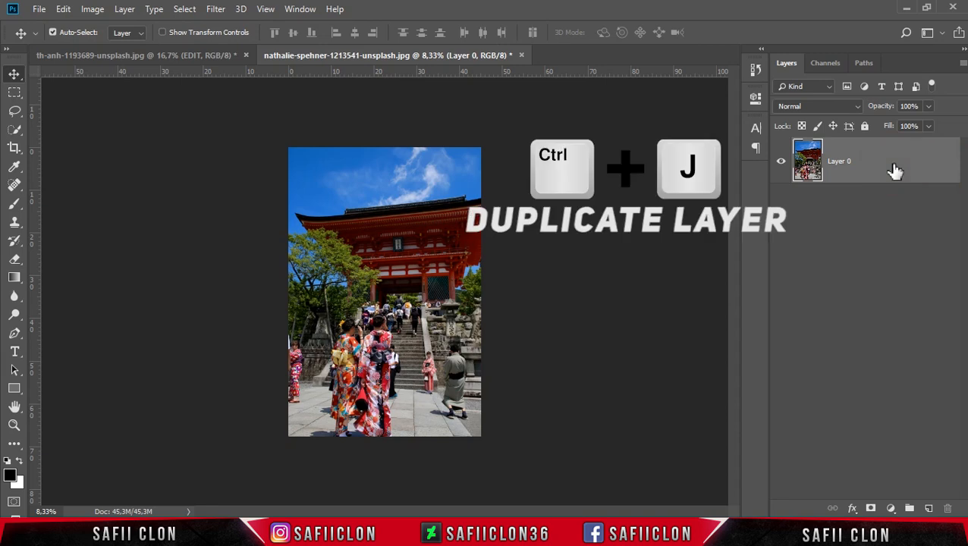
{"action": "key", "text": "ctrl+j"}
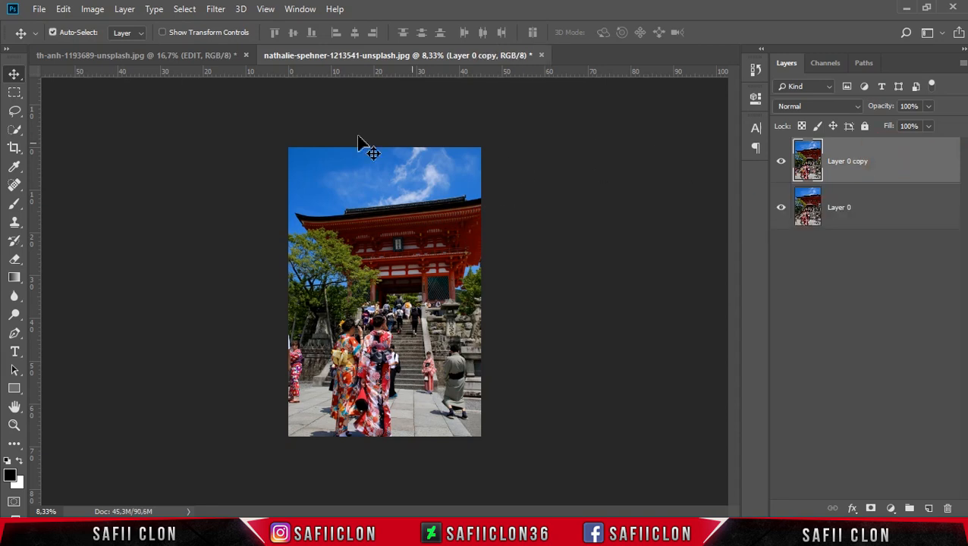
{"action": "left_click", "coordinate": [216, 11]}
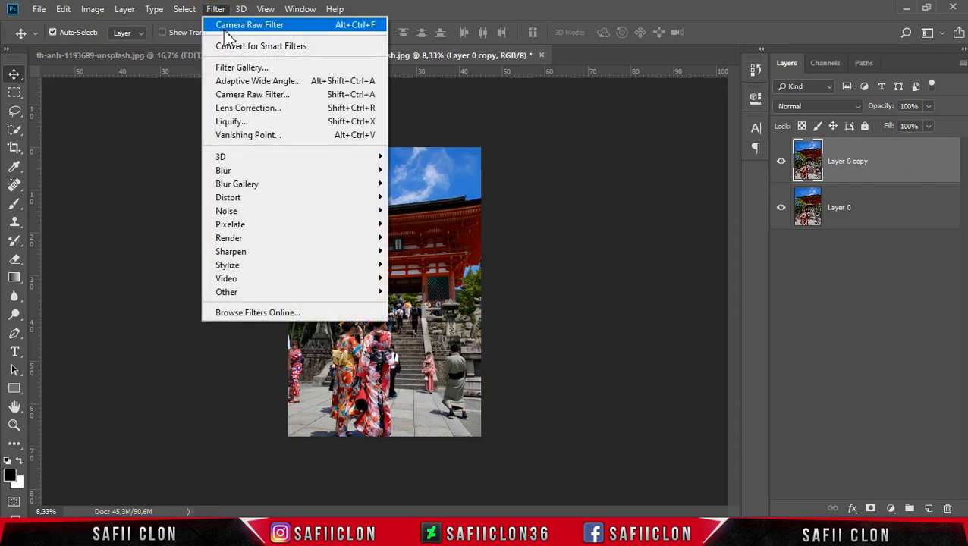
{"action": "left_click", "coordinate": [282, 95]}
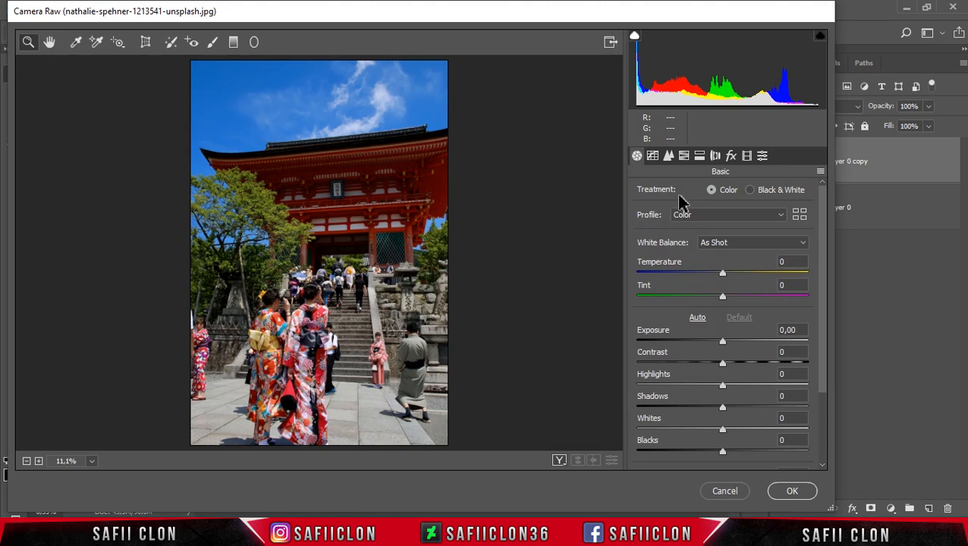
{"action": "left_click", "coordinate": [819, 173]}
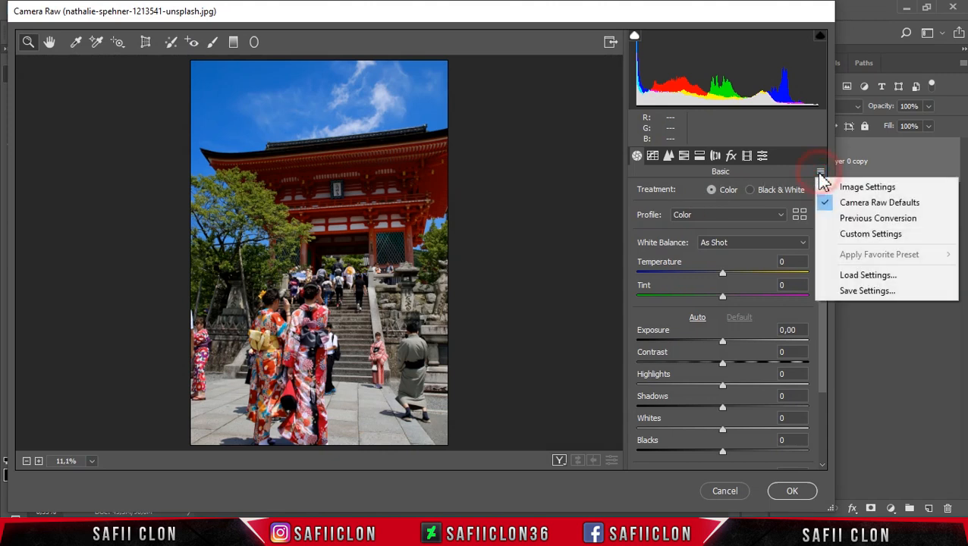
{"action": "left_click", "coordinate": [867, 274]}
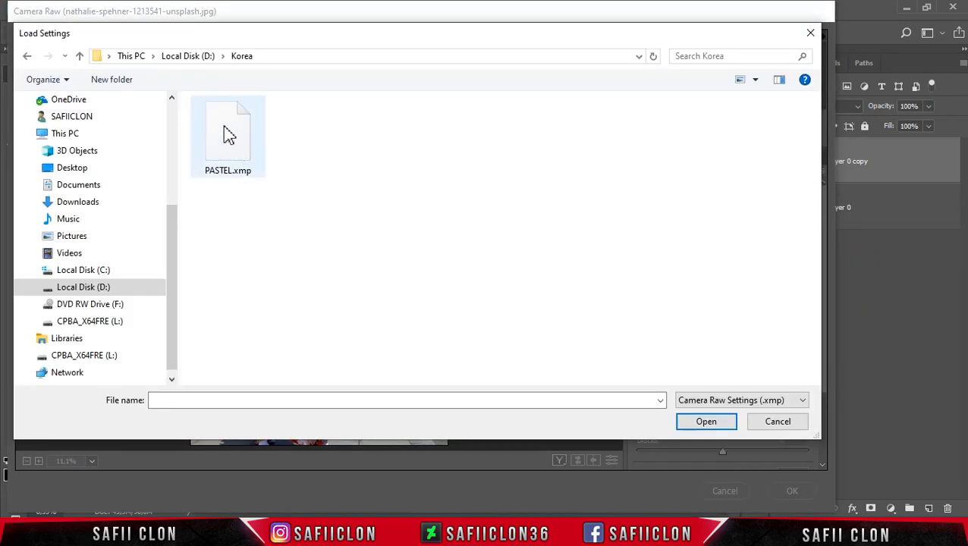
{"action": "left_click", "coordinate": [239, 146]}
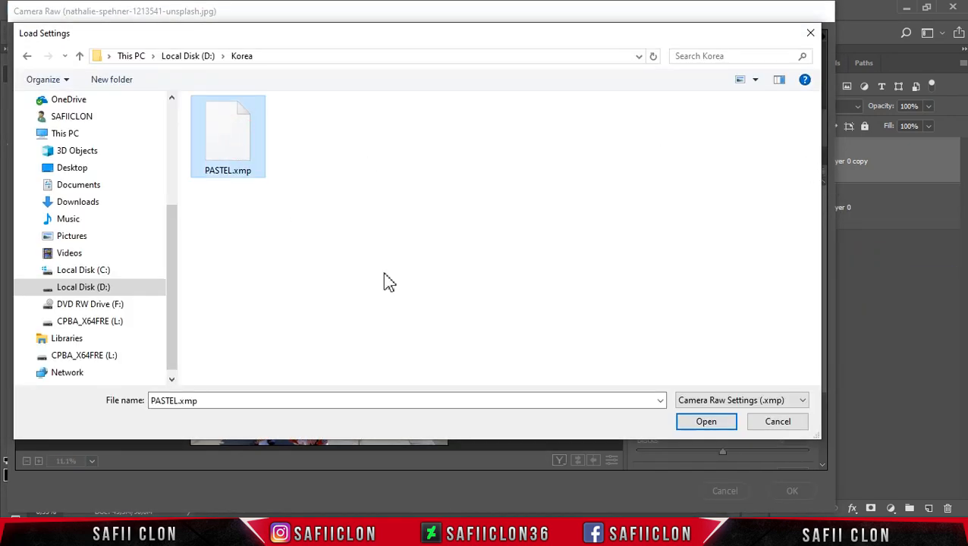
{"action": "left_click", "coordinate": [704, 423]}
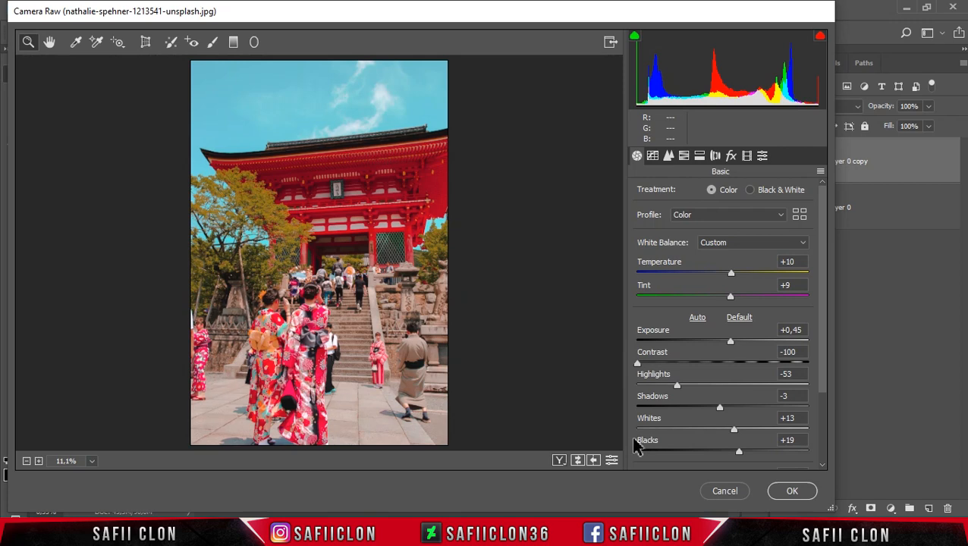
Step: Cycle through the Camera Raw before/after views of the temple photo and apply the filter
{"action": "left_click", "coordinate": [559, 461]}
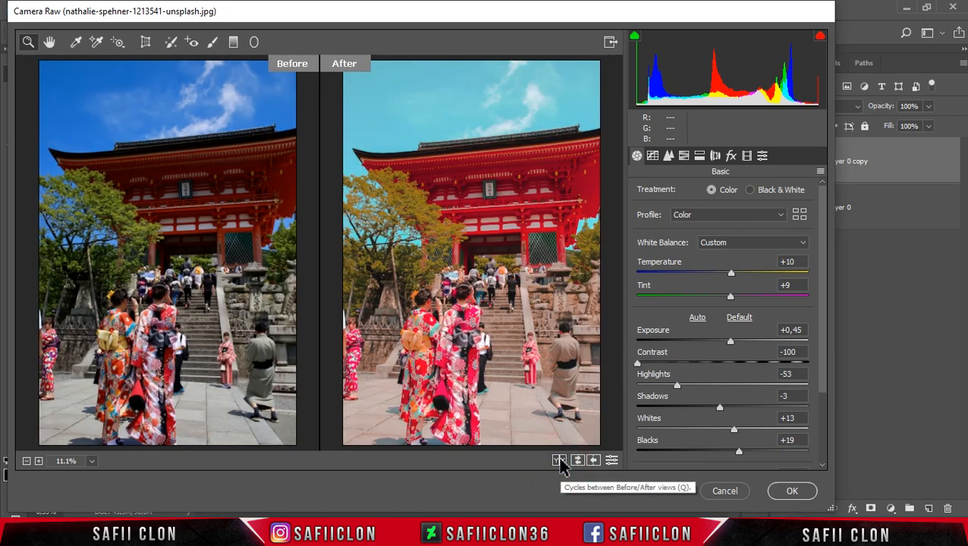
{"action": "left_click", "coordinate": [560, 461]}
{"action": "left_click", "coordinate": [560, 461]}
{"action": "left_click", "coordinate": [560, 461]}
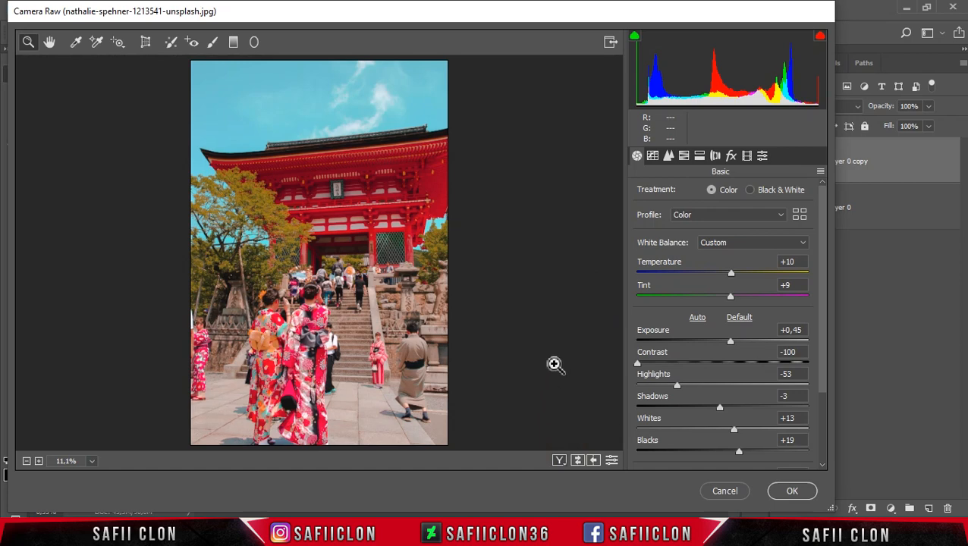
{"action": "left_click", "coordinate": [791, 493]}
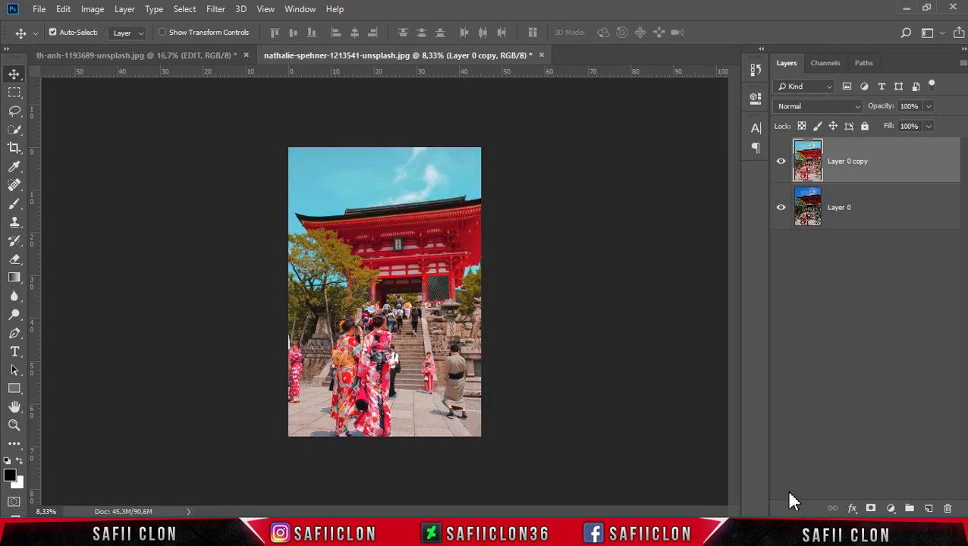
Step: Copy the Curves 1 adjustment layer from the carousel portrait onto the temple photo and toggle its visibility to compare
{"action": "left_click", "coordinate": [163, 60]}
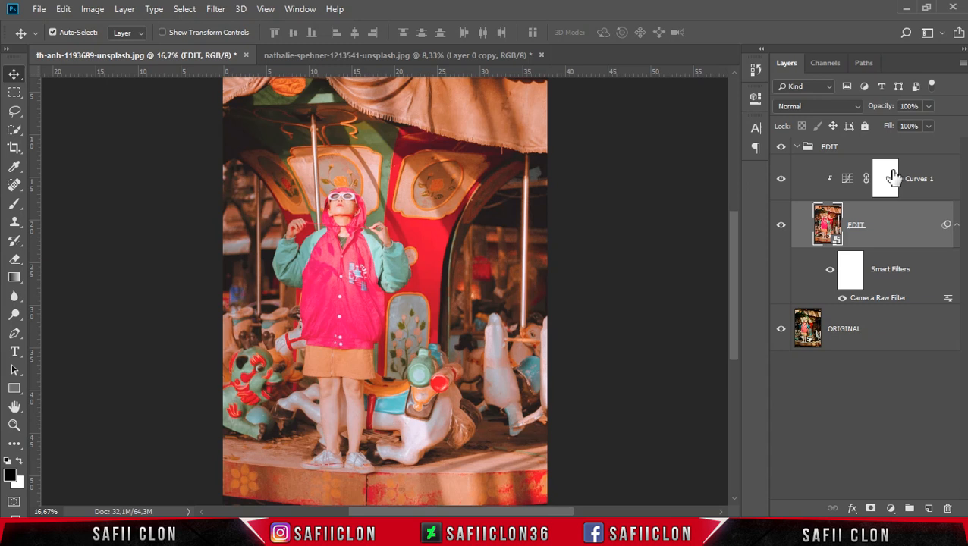
{"action": "left_click_drag", "start_coordinate": [922, 177], "coordinate": [436, 258]}
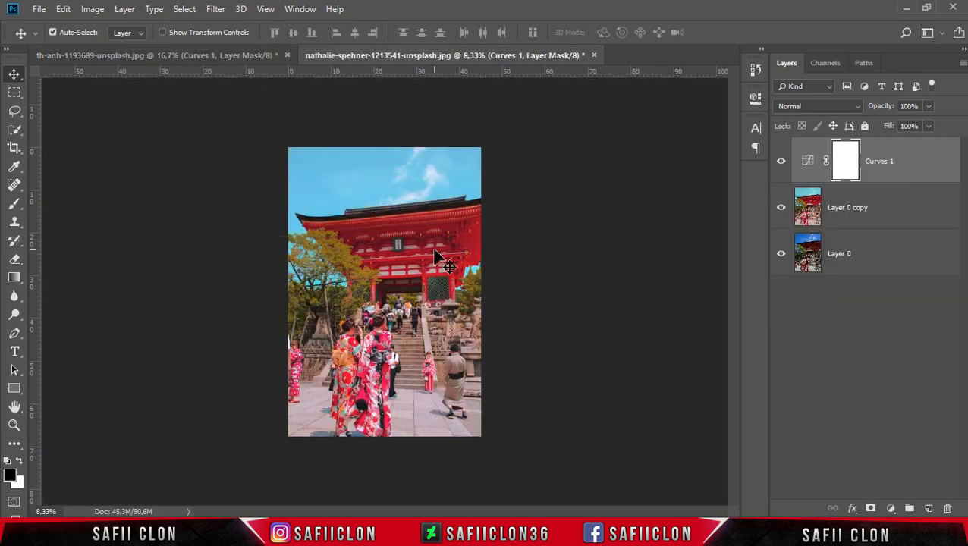
{"action": "left_click", "coordinate": [781, 164]}
{"action": "left_click", "coordinate": [781, 164]}
{"action": "key", "text": "ctrl+plus"}
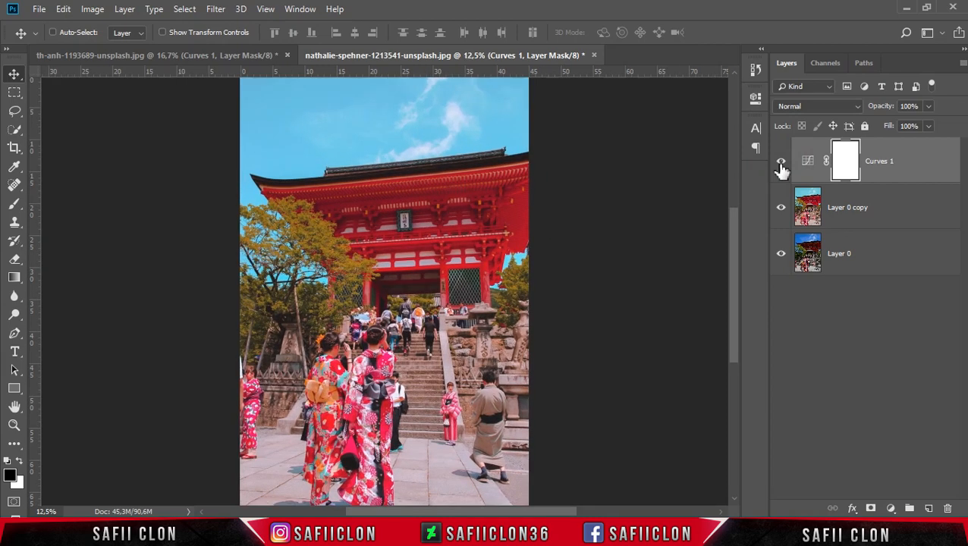
{"action": "scroll", "coordinate": [576, 231], "scroll_direction": "down", "scroll_amount": 1}
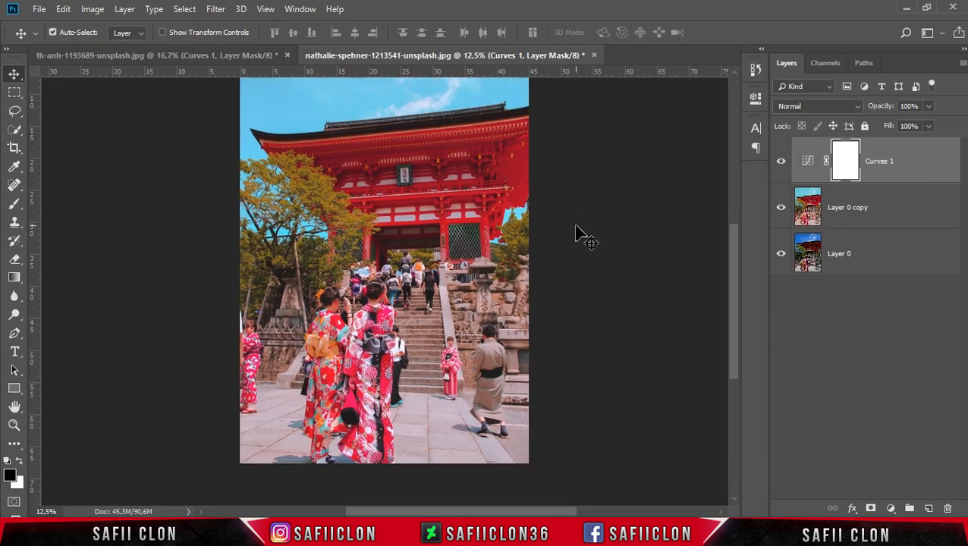
Step: Group the Curves 1 and Layer 0 copy layers into a group named EDIT
{"action": "left_click", "coordinate": [906, 174]}
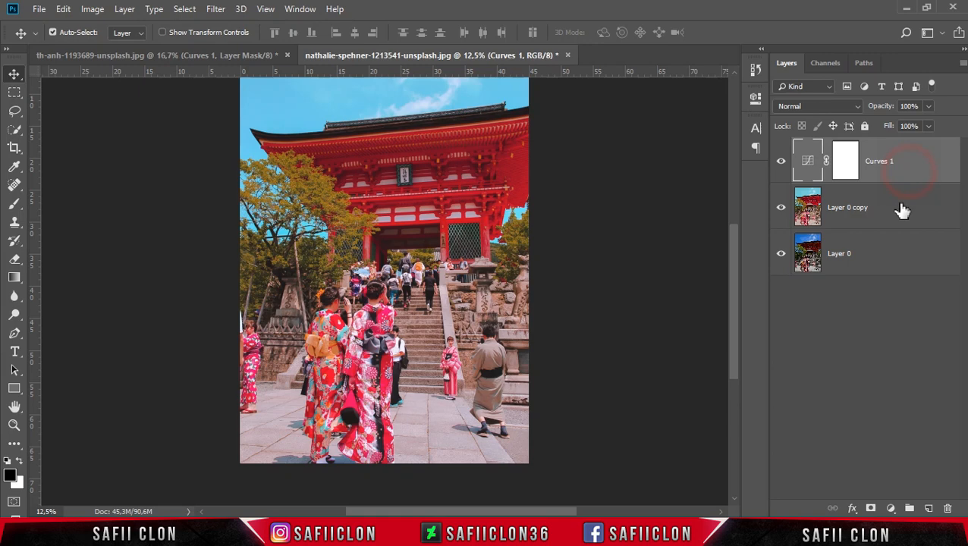
{"action": "left_click", "coordinate": [900, 219], "text": "shift"}
{"action": "right_click", "coordinate": [903, 205]}
{"action": "left_click", "coordinate": [768, 101]}
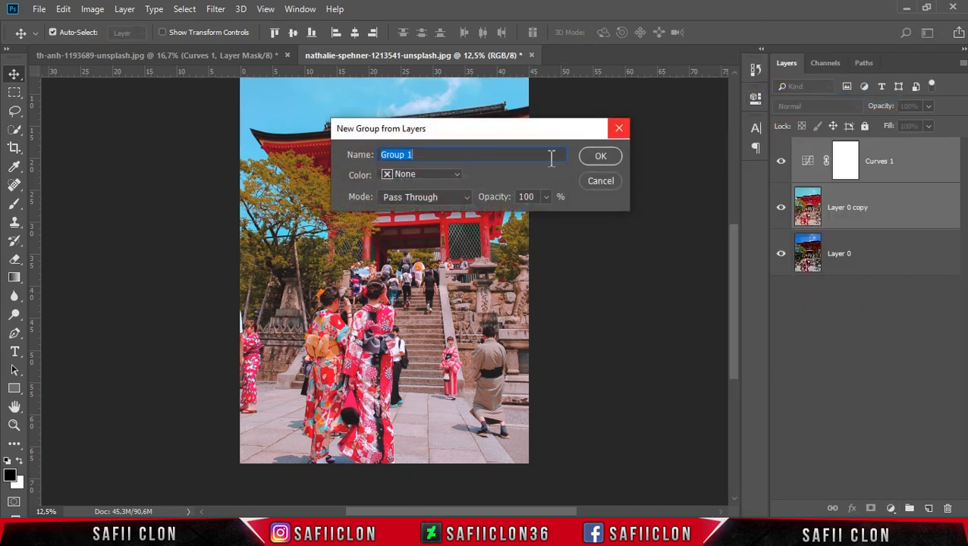
{"action": "type", "text": "EDIT"}
{"action": "left_click", "coordinate": [596, 160]}
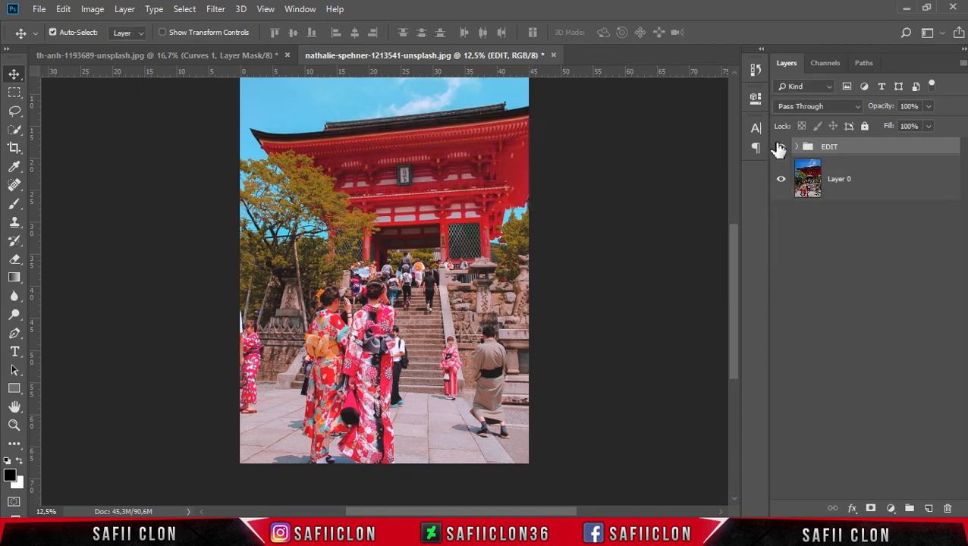
Step: Toggle the EDIT group's visibility several times to compare the graded temple photo with the original
{"action": "left_click", "coordinate": [780, 152]}
{"action": "left_click", "coordinate": [780, 152]}
{"action": "left_click", "coordinate": [781, 149]}
{"action": "left_click", "coordinate": [781, 149]}
{"action": "left_click", "coordinate": [780, 149]}
{"action": "left_click", "coordinate": [781, 148]}
Step: Open the kimono portrait ending in 1213366-unsplash from the Korea folder and unlock its Background layer
{"action": "left_click", "coordinate": [39, 9]}
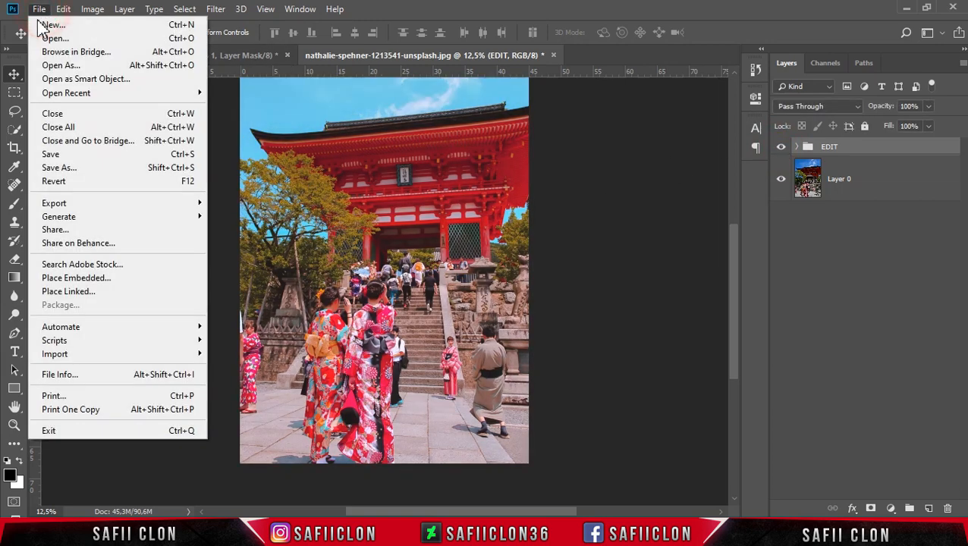
{"action": "left_click", "coordinate": [72, 38]}
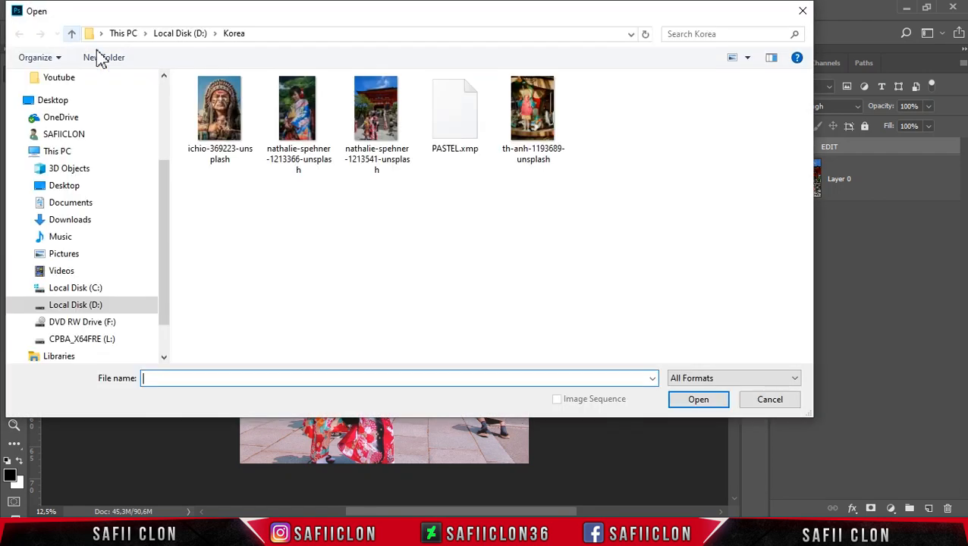
{"action": "left_click", "coordinate": [295, 144]}
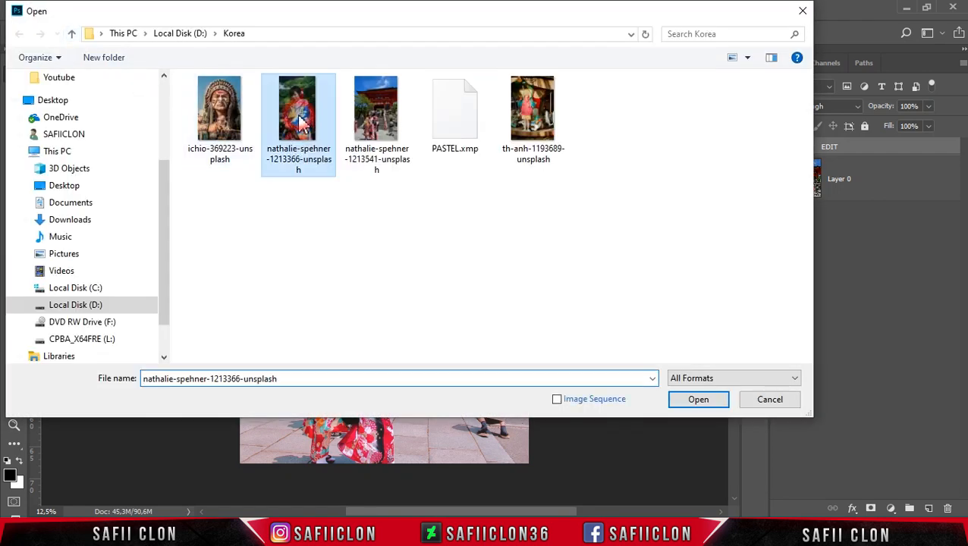
{"action": "left_click", "coordinate": [709, 402]}
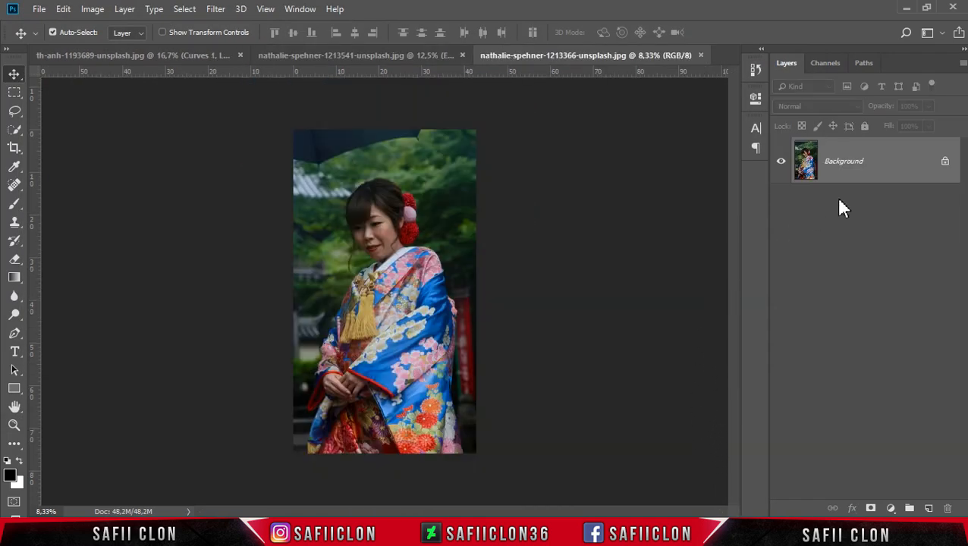
{"action": "left_click", "coordinate": [946, 165]}
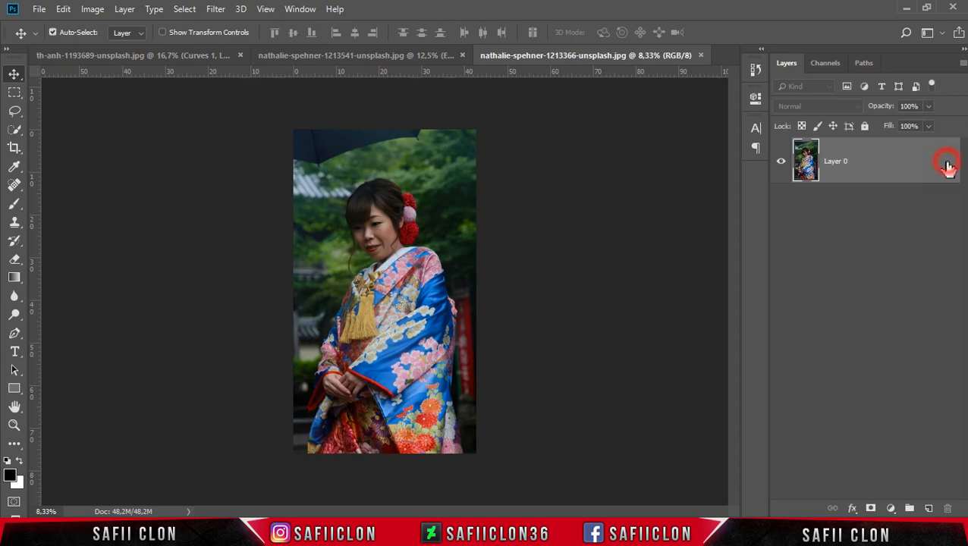
Step: Duplicate the kimono portrait's Layer 0 within the same document as Layer 0 copy
{"action": "left_click", "coordinate": [886, 152]}
{"action": "right_click", "coordinate": [886, 152]}
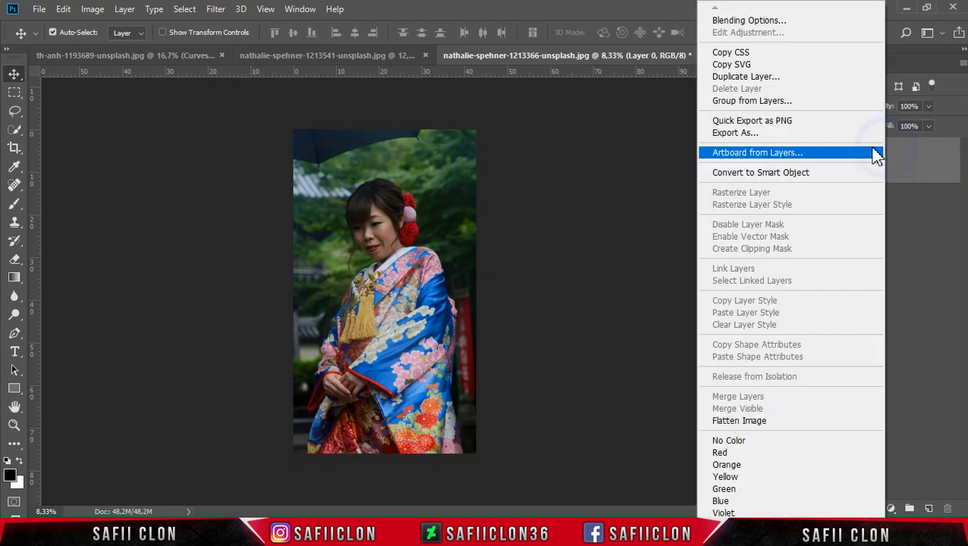
{"action": "left_click", "coordinate": [739, 78]}
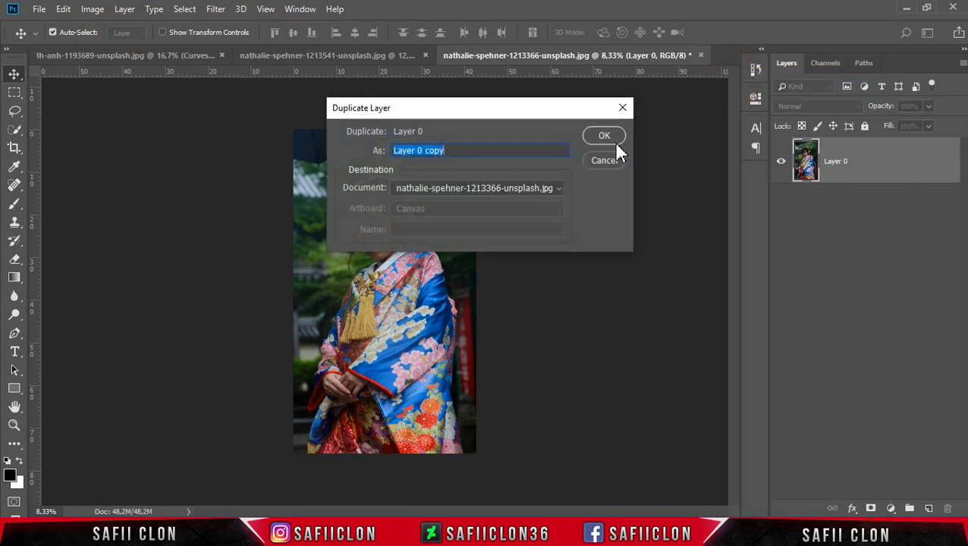
{"action": "left_click", "coordinate": [605, 137]}
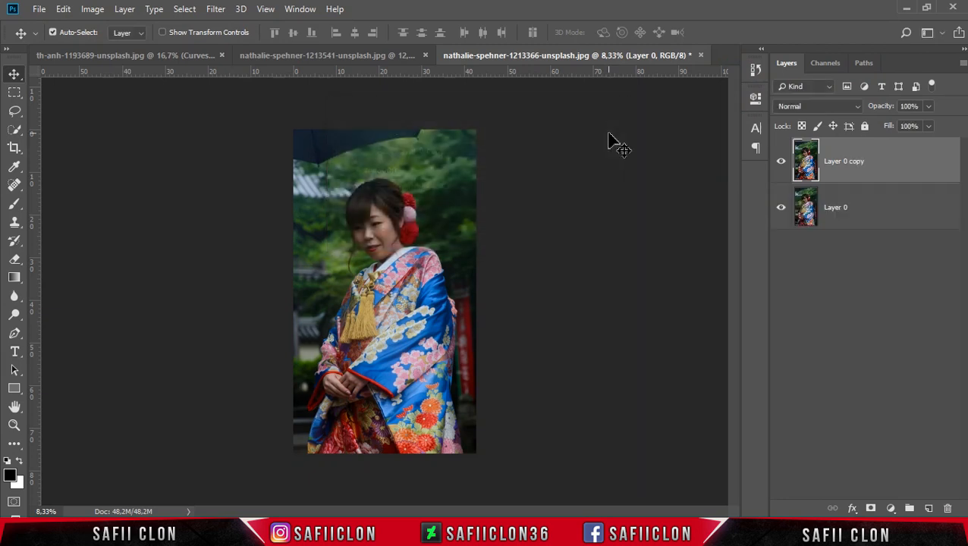
Step: Open the Camera Raw Filter on Layer 0 copy and load the PASTEL.xmp settings from the Korea folder
{"action": "left_click", "coordinate": [887, 164]}
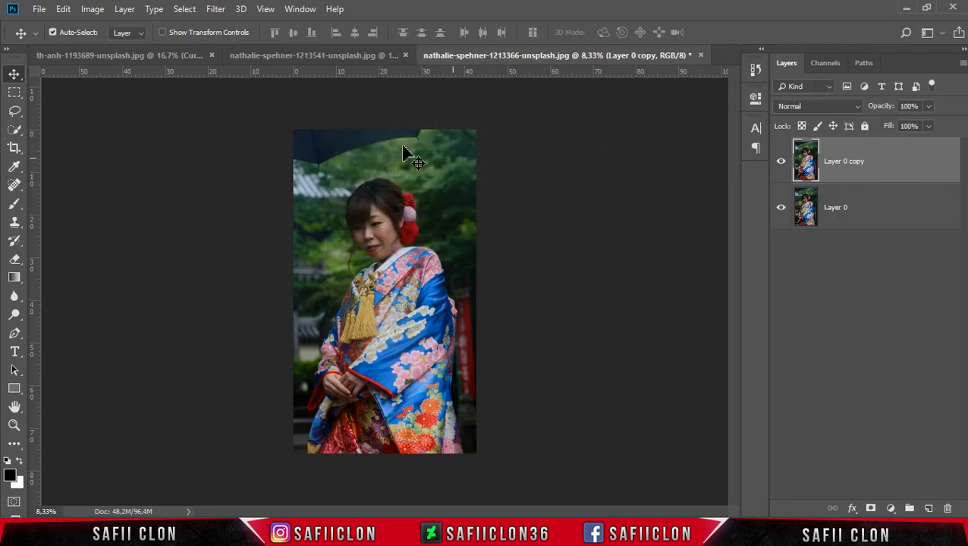
{"action": "left_click", "coordinate": [216, 9]}
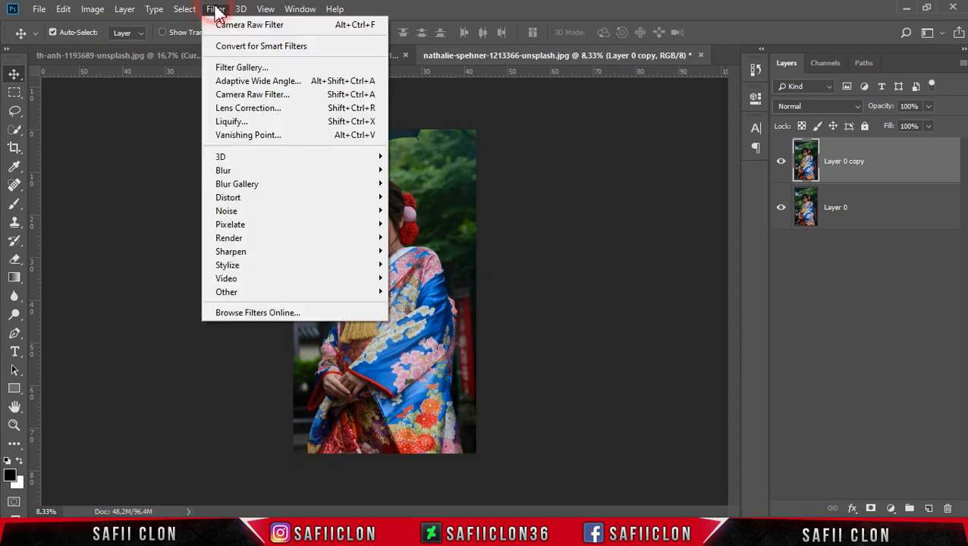
{"action": "left_click", "coordinate": [276, 95]}
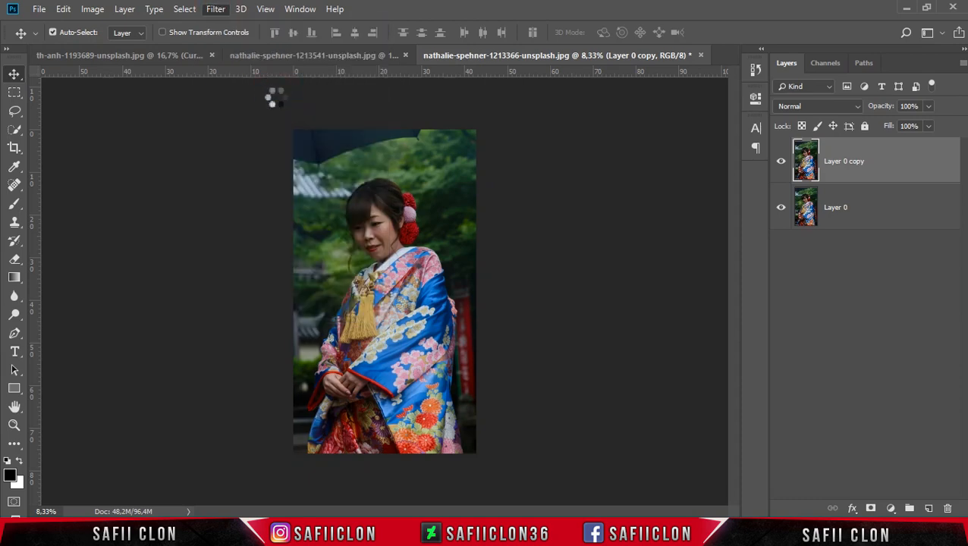
{"action": "left_click", "coordinate": [819, 173]}
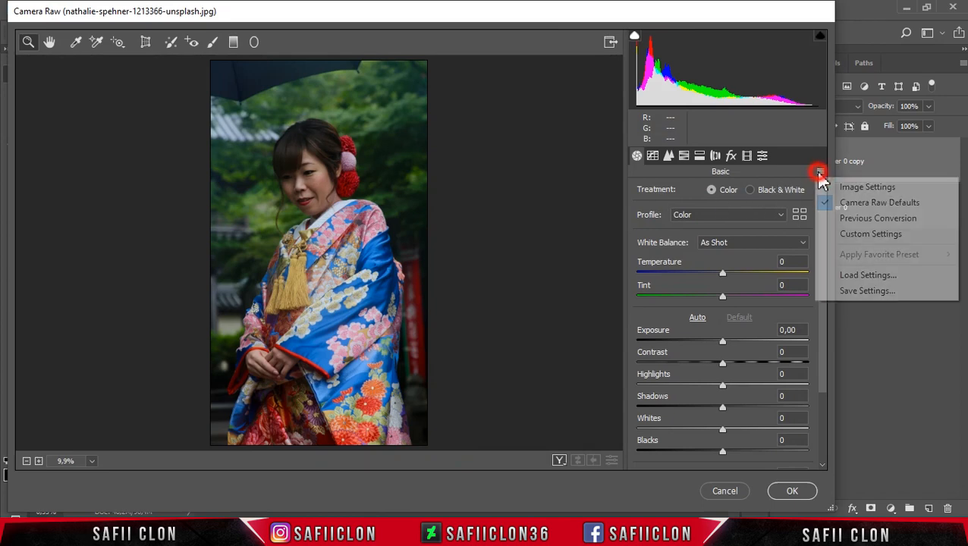
{"action": "left_click", "coordinate": [874, 277]}
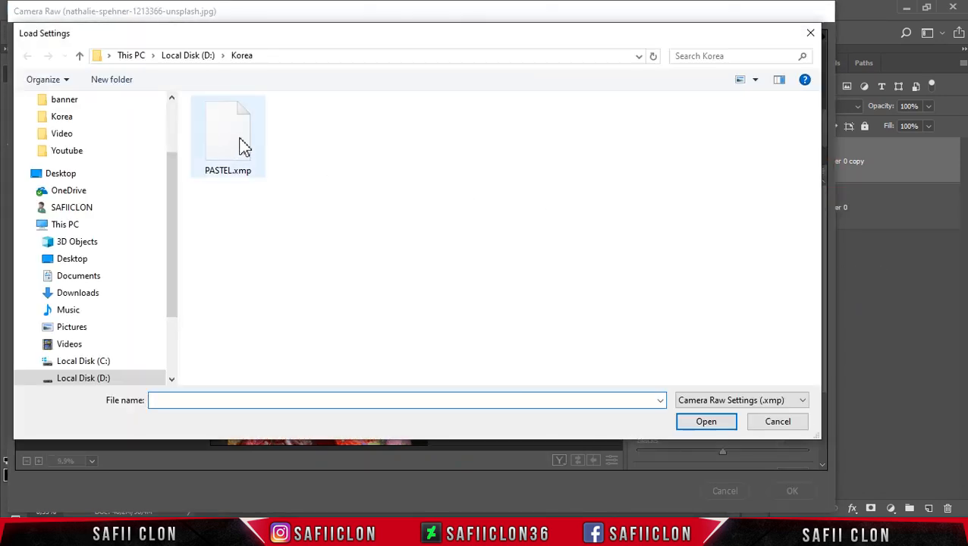
{"action": "left_click", "coordinate": [231, 148]}
{"action": "left_click", "coordinate": [713, 425]}
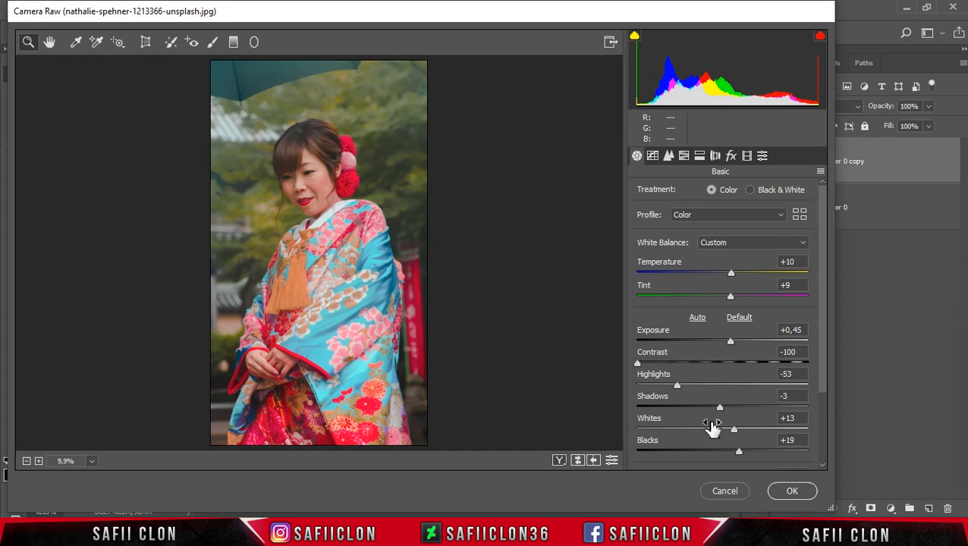
Step: In the HSL adjustments, set the Greens luminance to -28 and the Greens saturation to +24
{"action": "left_click", "coordinate": [684, 156]}
{"action": "left_click_drag", "start_coordinate": [662, 318], "coordinate": [704, 317]}
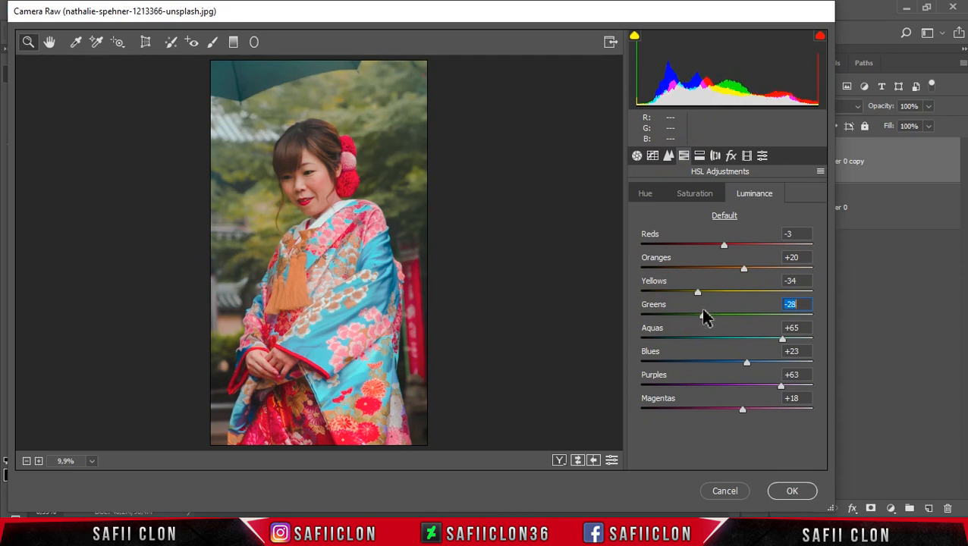
{"action": "left_click", "coordinate": [698, 193]}
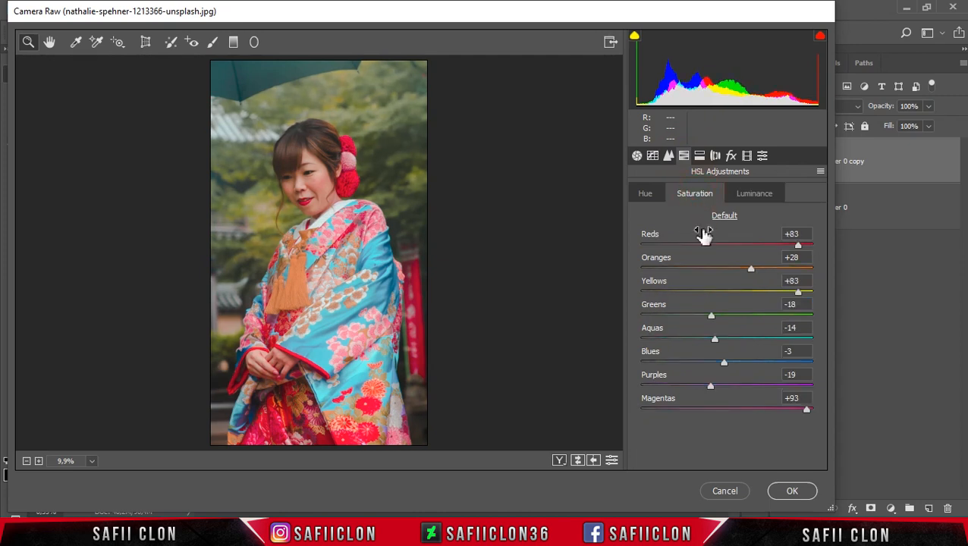
{"action": "left_click_drag", "start_coordinate": [711, 313], "coordinate": [754, 313]}
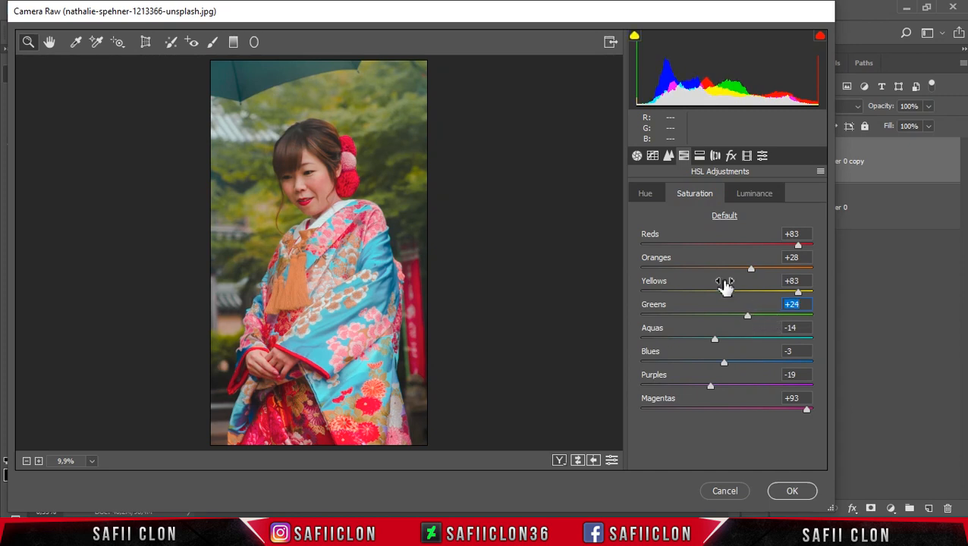
Step: In the HSL adjustments, set the Aquas hue to -46 and the Greens hue to +18
{"action": "left_click", "coordinate": [645, 194]}
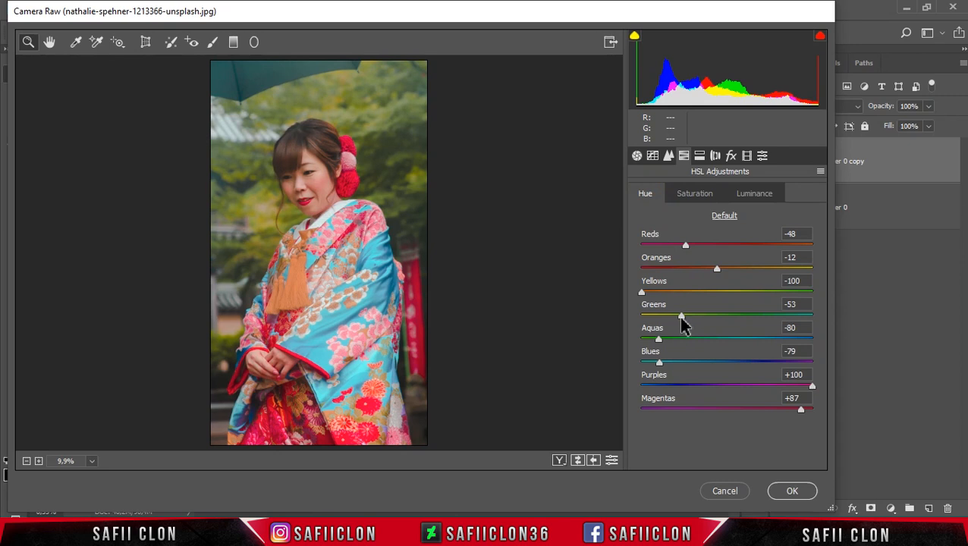
{"action": "left_click_drag", "start_coordinate": [662, 346], "coordinate": [744, 324]}
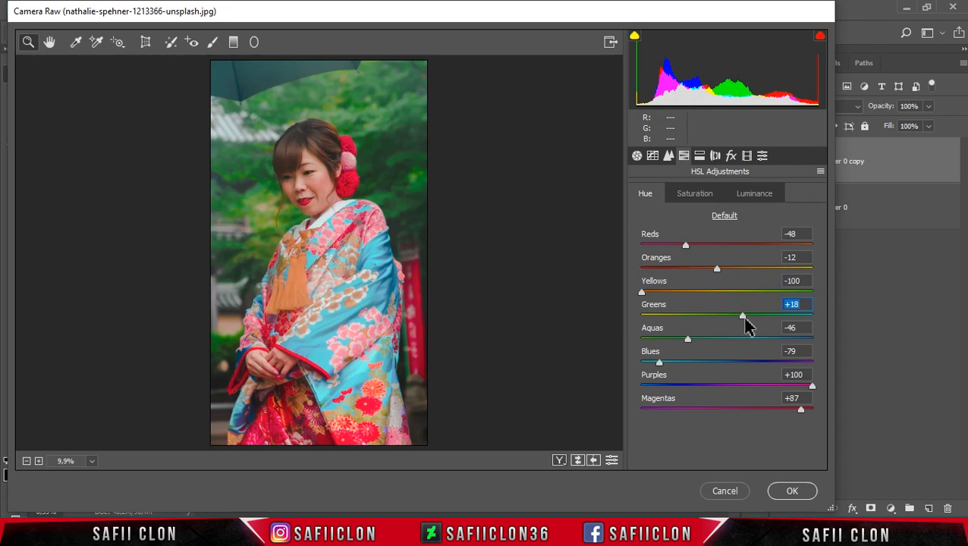
Step: Cycle through the before and after views of the kimono portrait and apply the Camera Raw Filter
{"action": "left_click", "coordinate": [561, 461]}
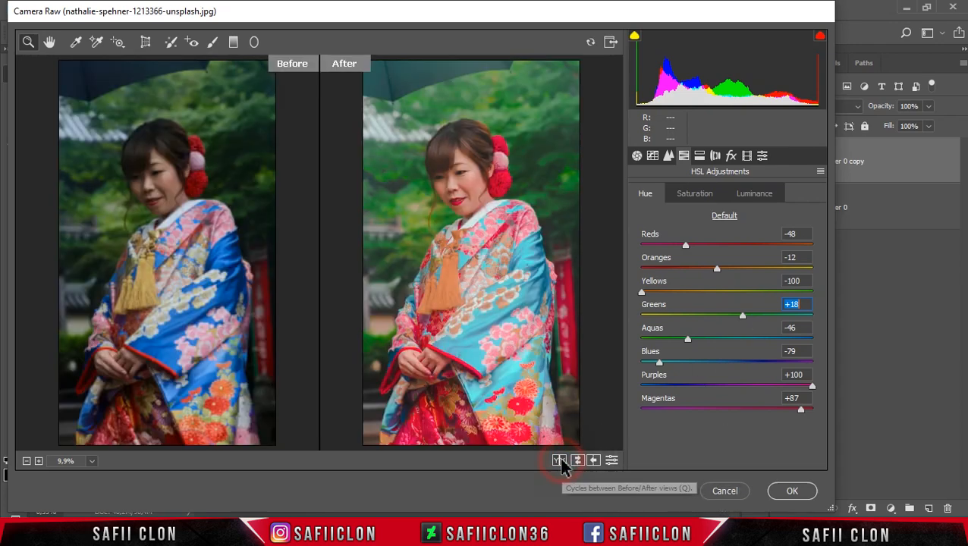
{"action": "left_click", "coordinate": [559, 461]}
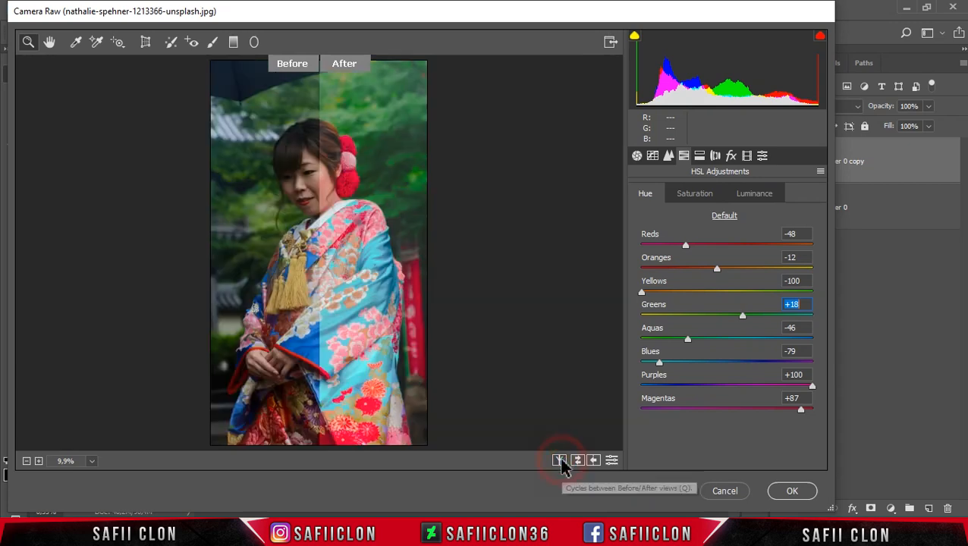
{"action": "left_click", "coordinate": [559, 461]}
{"action": "left_click", "coordinate": [559, 460]}
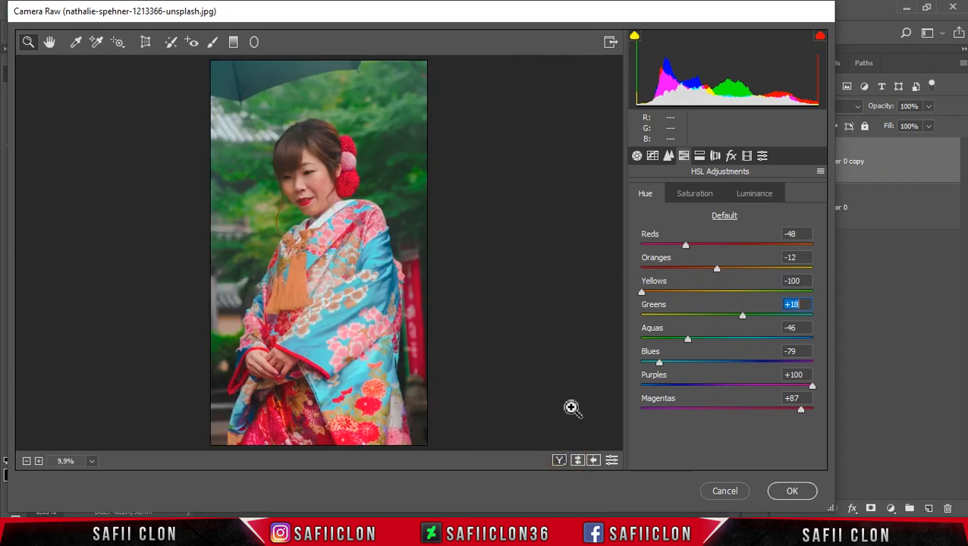
{"action": "left_click", "coordinate": [791, 493]}
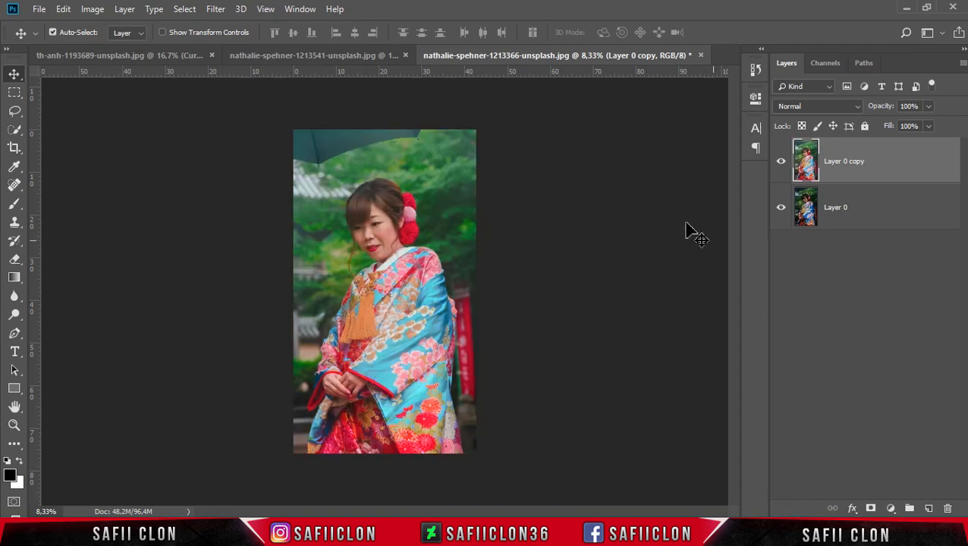
Step: Copy the Curves 1 layer from the temple photo's EDIT group into the kimono portrait and check its effect
{"action": "left_click", "coordinate": [298, 56]}
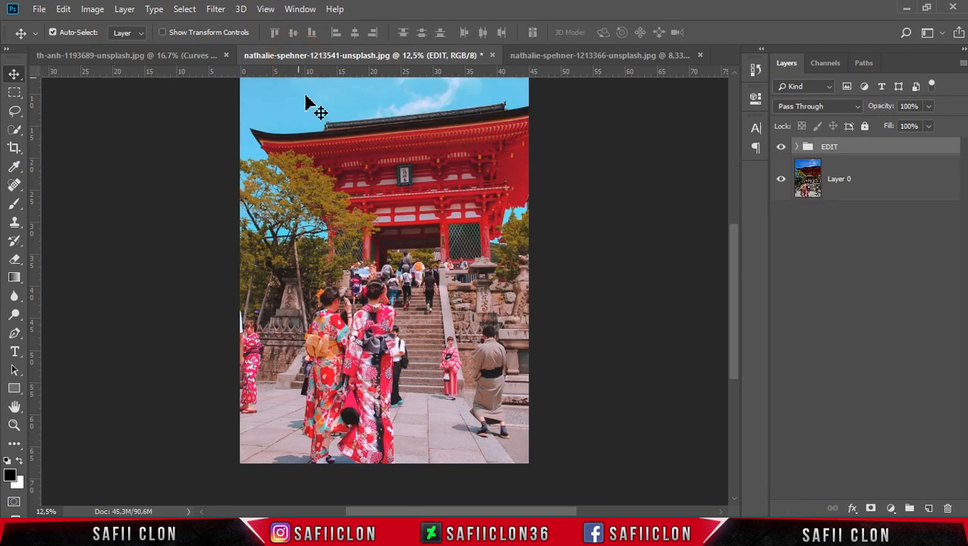
{"action": "left_click", "coordinate": [797, 148]}
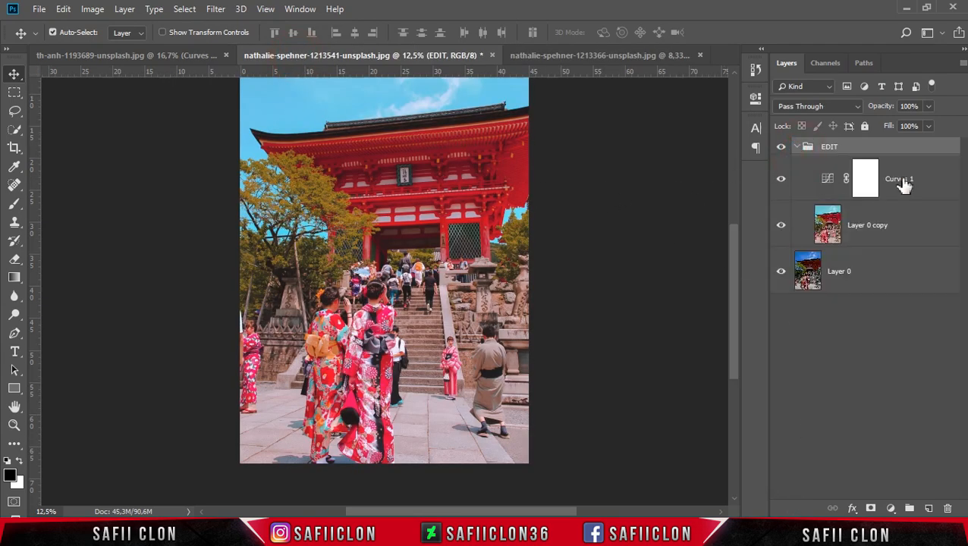
{"action": "left_click", "coordinate": [927, 181]}
{"action": "left_click_drag", "start_coordinate": [933, 177], "coordinate": [430, 275]}
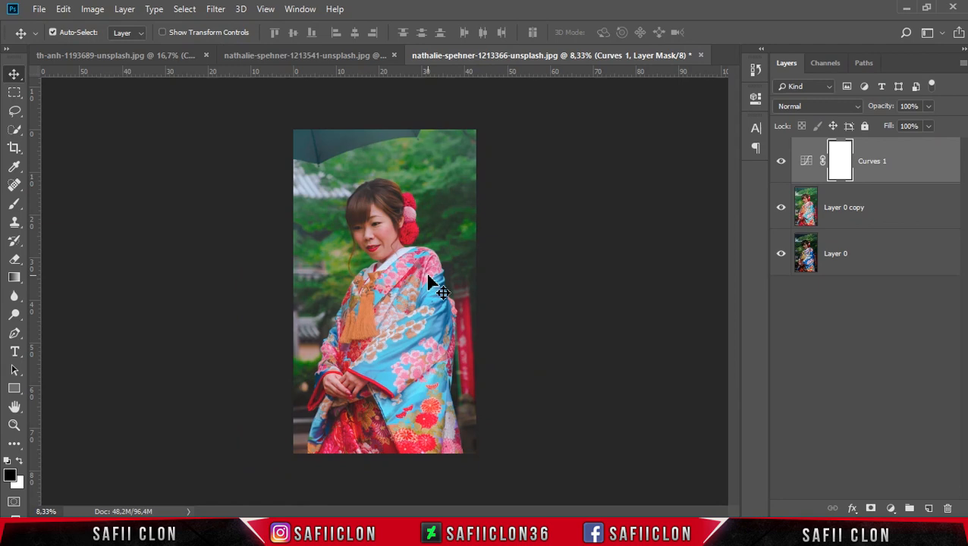
{"action": "left_click", "coordinate": [782, 162]}
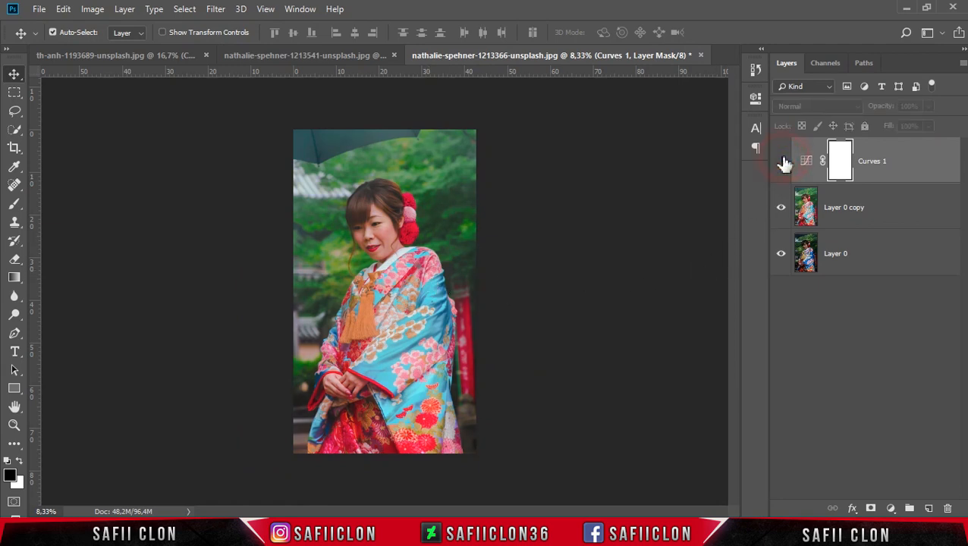
{"action": "left_click", "coordinate": [782, 162]}
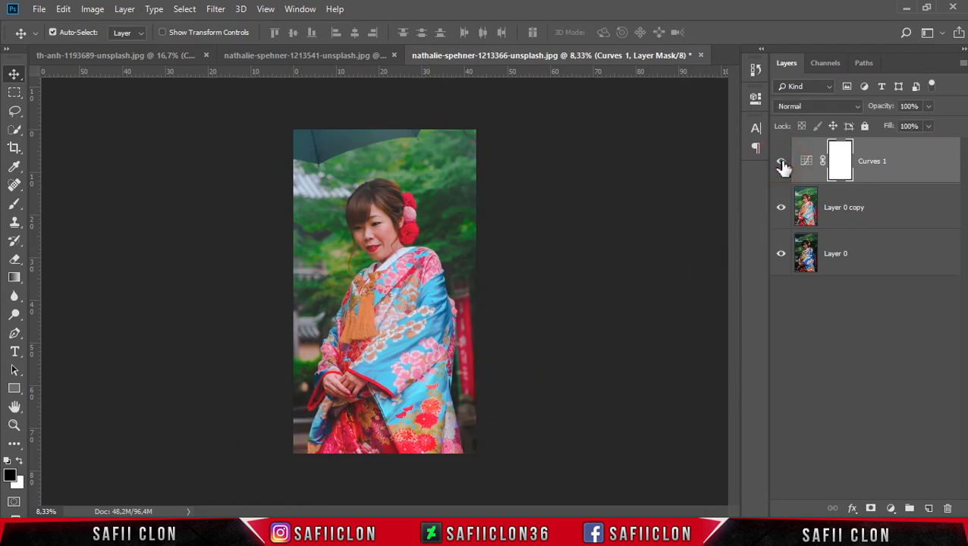
Step: Group the kimono portrait's Curves 1 and Layer 0 copy layers under the default name Group 1
{"action": "left_click", "coordinate": [901, 170]}
{"action": "left_click", "coordinate": [894, 207], "text": "shift"}
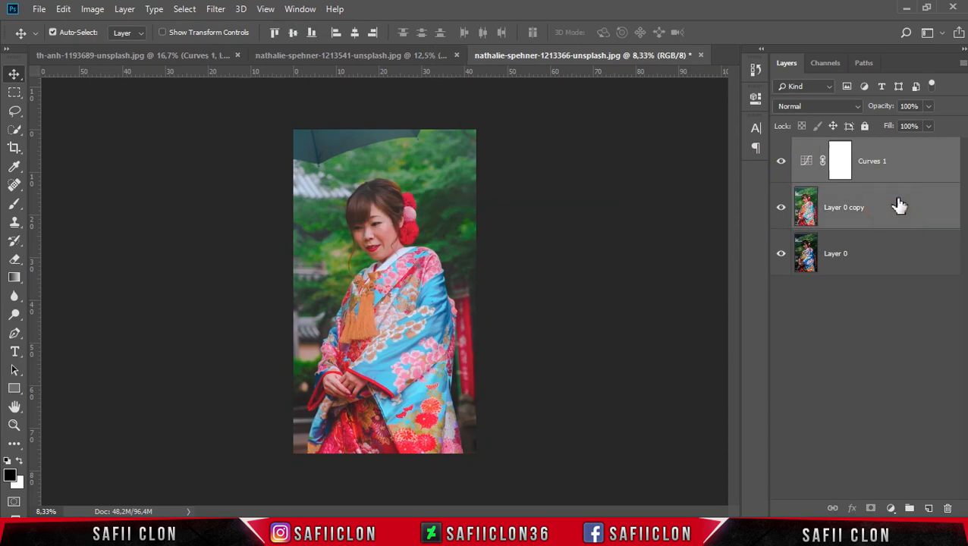
{"action": "right_click", "coordinate": [897, 202]}
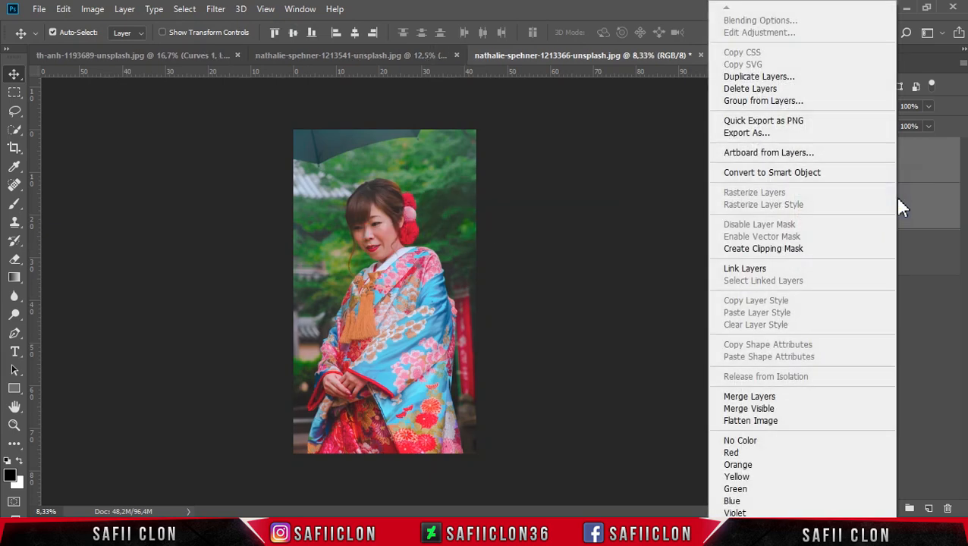
{"action": "left_click", "coordinate": [769, 101]}
{"action": "left_click", "coordinate": [600, 157]}
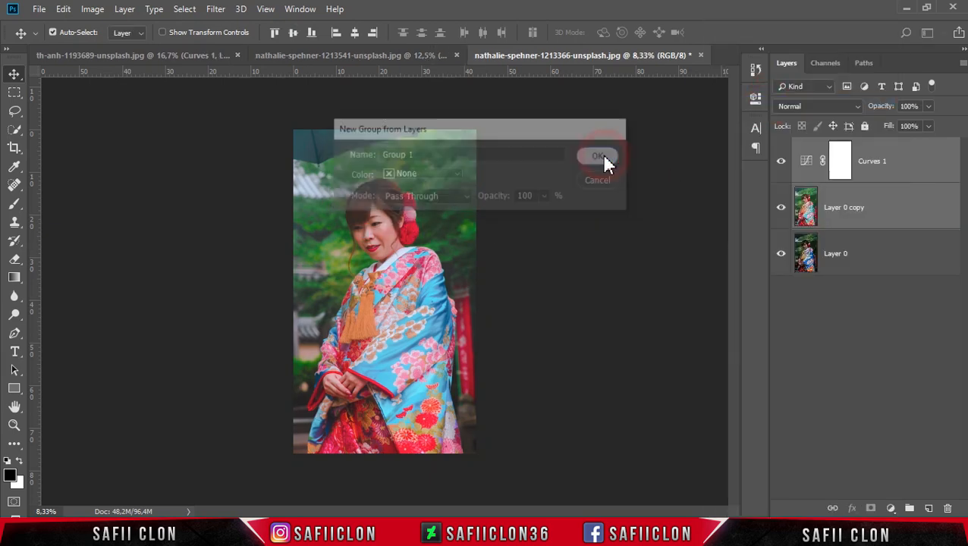
Step: Compare the kimono portrait with and without the Group 1 edits
{"action": "key", "text": "ctrl+plus"}
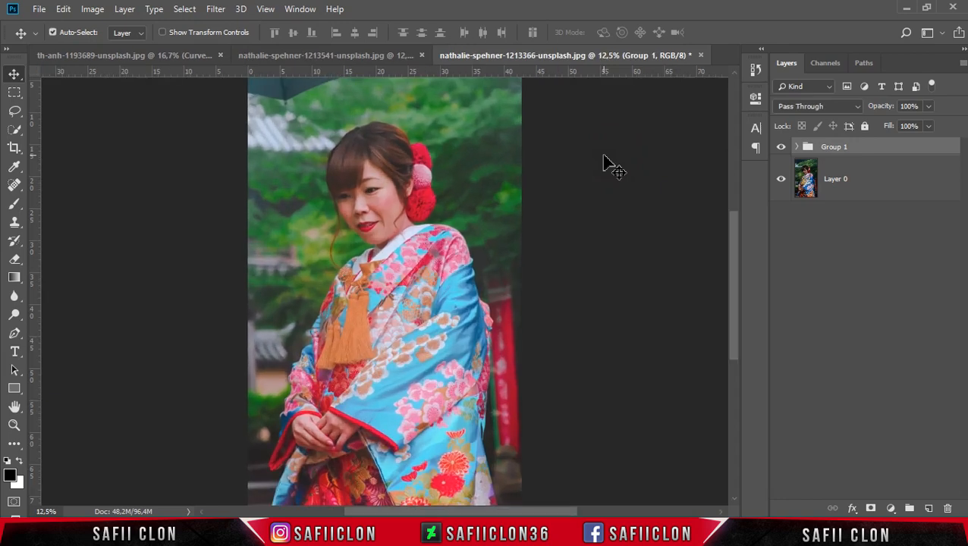
{"action": "left_click", "coordinate": [781, 147]}
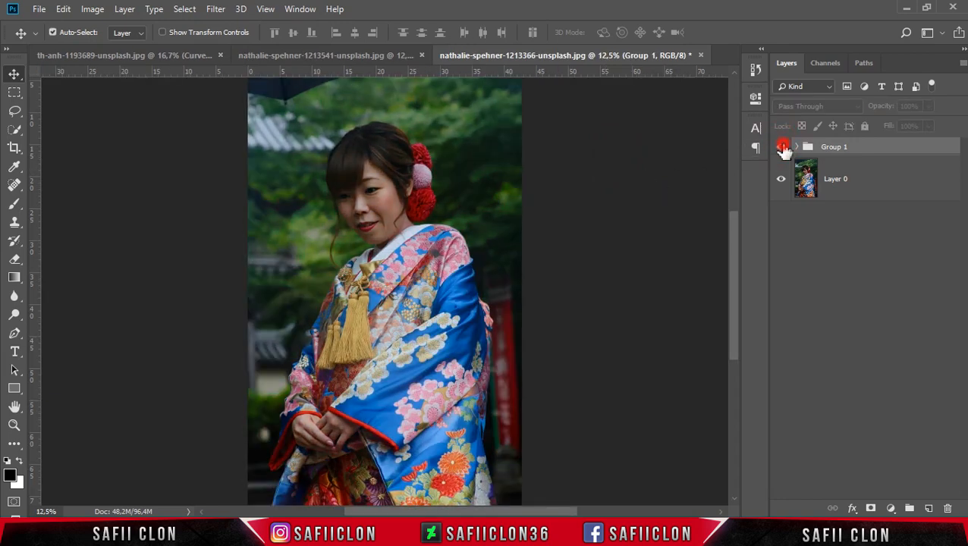
{"action": "left_click", "coordinate": [783, 147]}
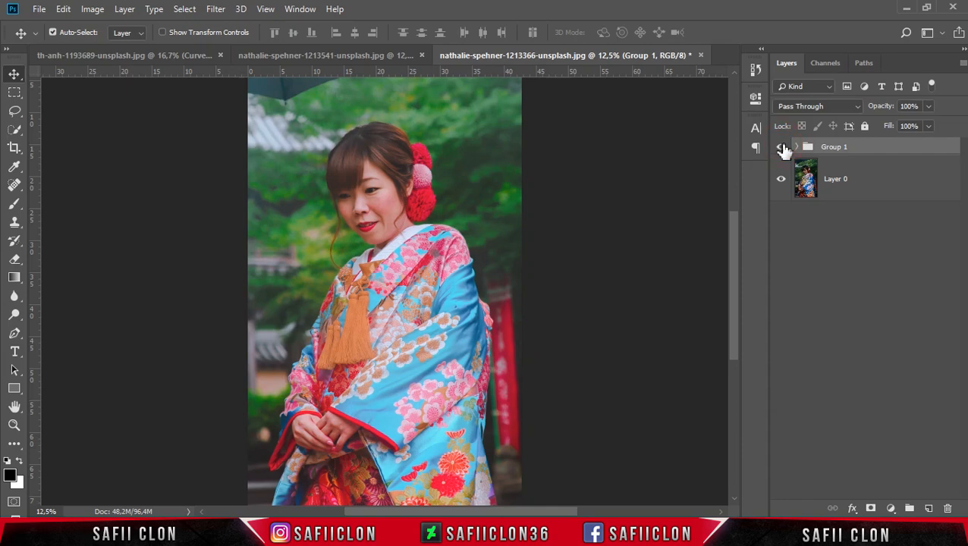
{"action": "left_click", "coordinate": [782, 147]}
{"action": "left_click", "coordinate": [782, 147]}
Step: Open the headdress portrait ichio-369223-unsplash from the Korea folder and unlock its Background layer
{"action": "left_click", "coordinate": [38, 11]}
{"action": "left_click", "coordinate": [77, 38]}
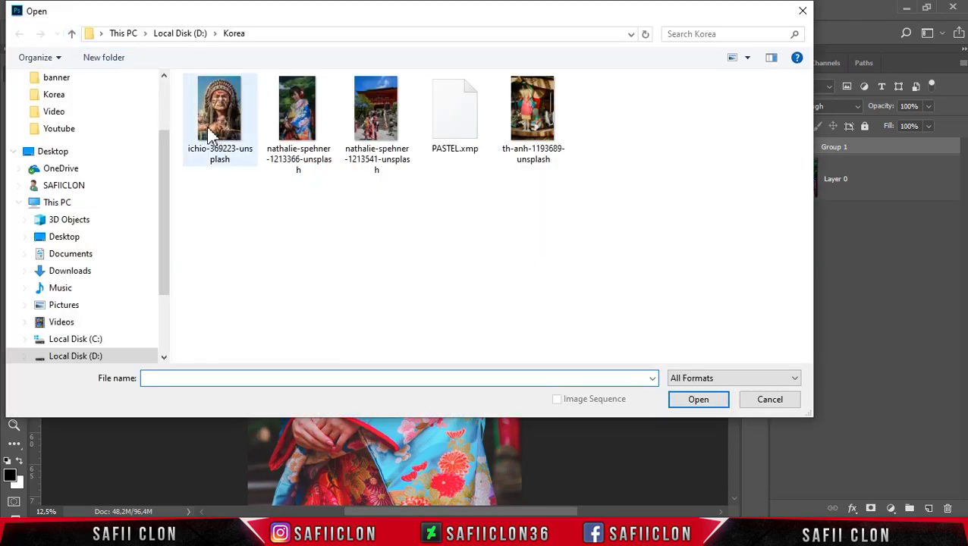
{"action": "left_click", "coordinate": [223, 129]}
{"action": "left_click", "coordinate": [707, 404]}
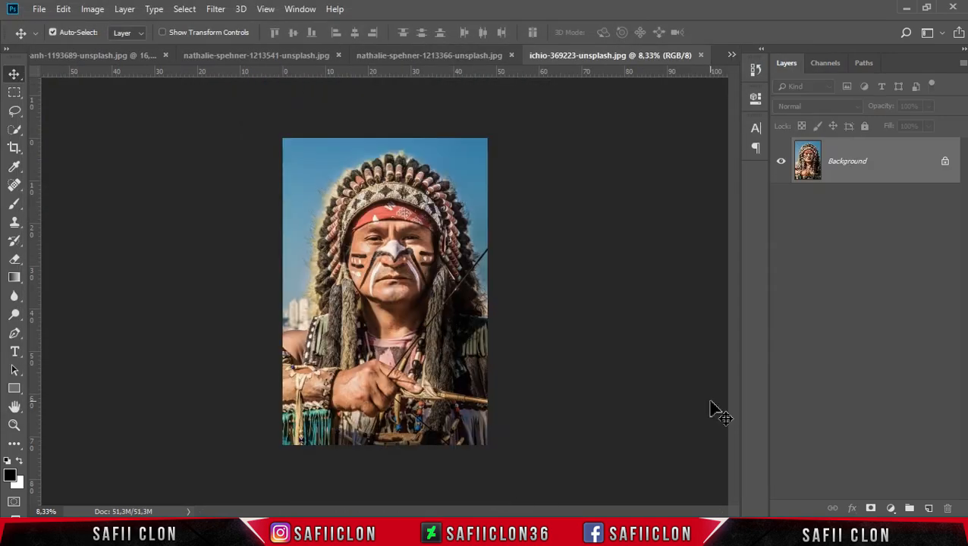
{"action": "left_click", "coordinate": [944, 163]}
Step: Duplicate the headdress portrait's Layer 0 and reapply the last-used Camera Raw Filter to the copy
{"action": "left_click", "coordinate": [883, 170]}
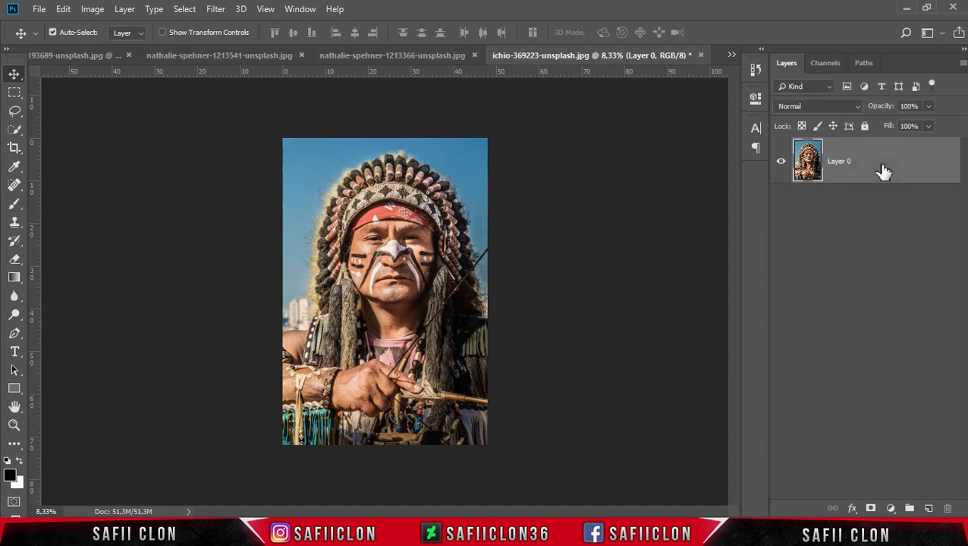
{"action": "key", "text": "ctrl+j"}
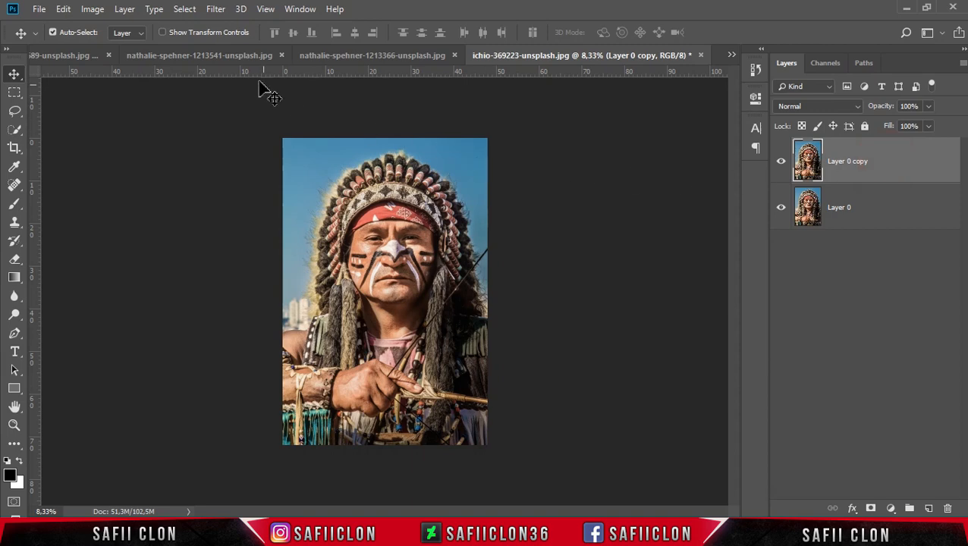
{"action": "left_click", "coordinate": [216, 9]}
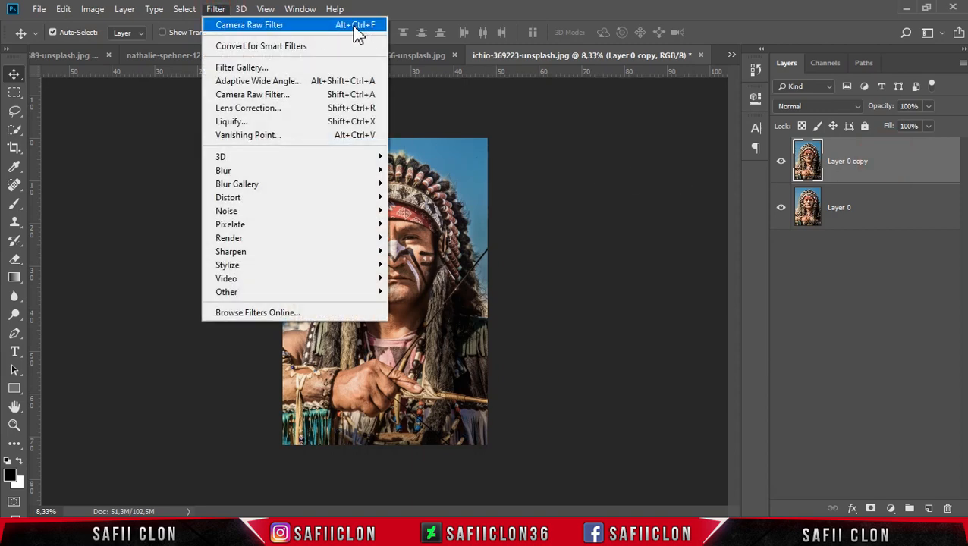
{"action": "left_click", "coordinate": [296, 25]}
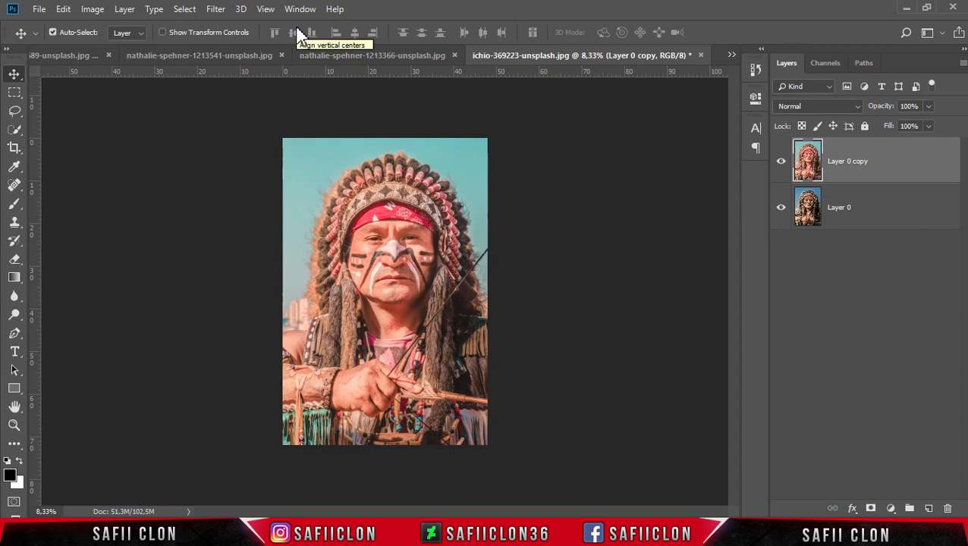
Step: Copy the Curves 1 layer from the kimono portrait's Group 1 into the headdress portrait
{"action": "left_click", "coordinate": [393, 66]}
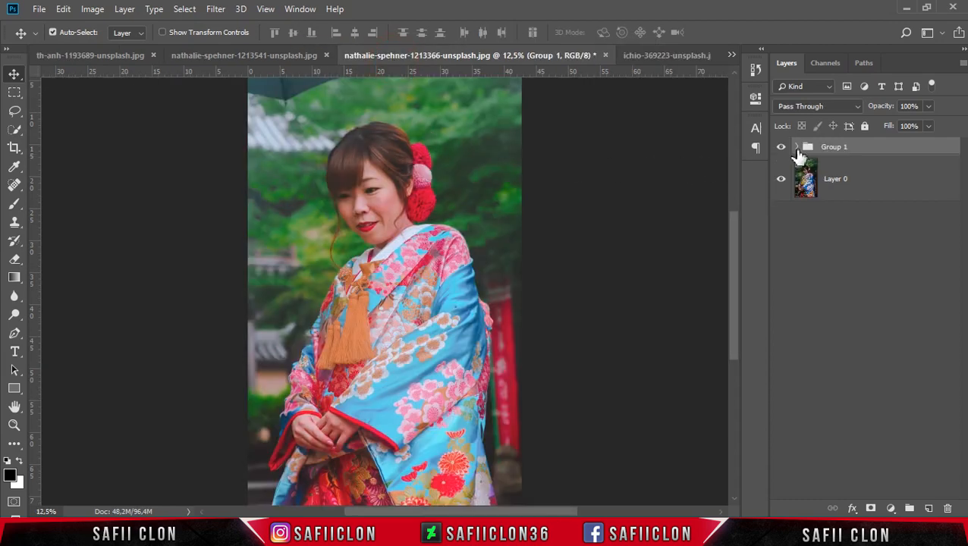
{"action": "left_click", "coordinate": [796, 147]}
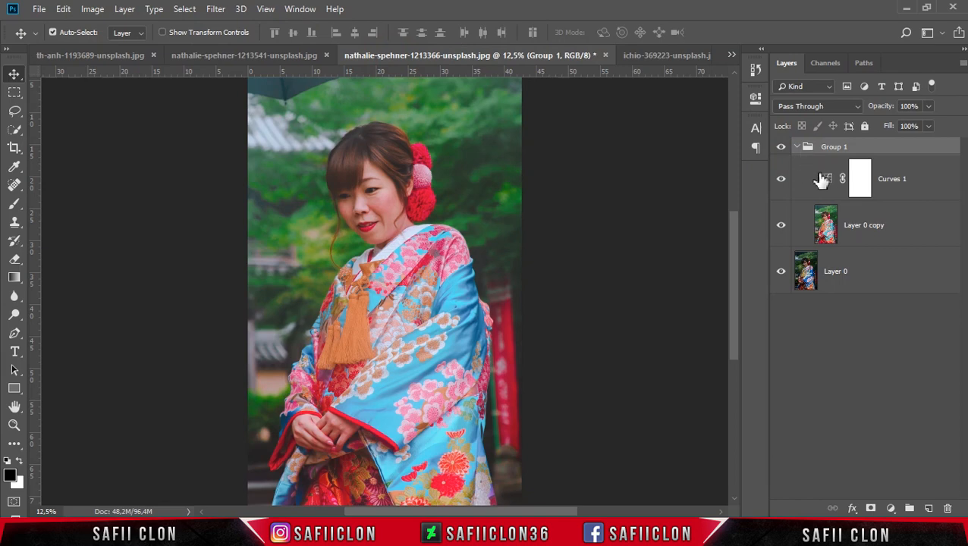
{"action": "left_click", "coordinate": [928, 181]}
{"action": "left_click_drag", "start_coordinate": [931, 175], "coordinate": [440, 252]}
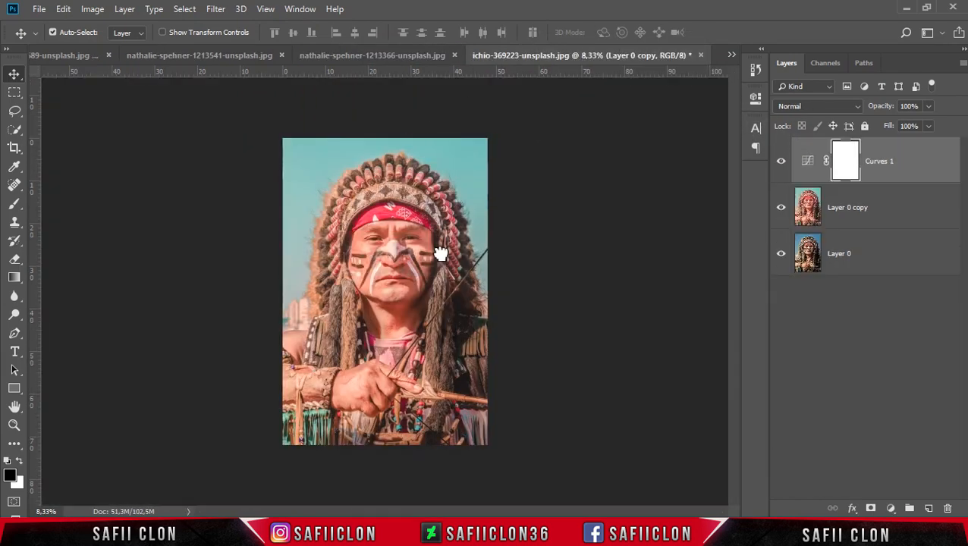
Step: Group the headdress portrait's Curves 1 and Layer 0 copy layers under the default name Group 1
{"action": "left_click", "coordinate": [907, 209], "text": "shift"}
{"action": "right_click", "coordinate": [897, 199]}
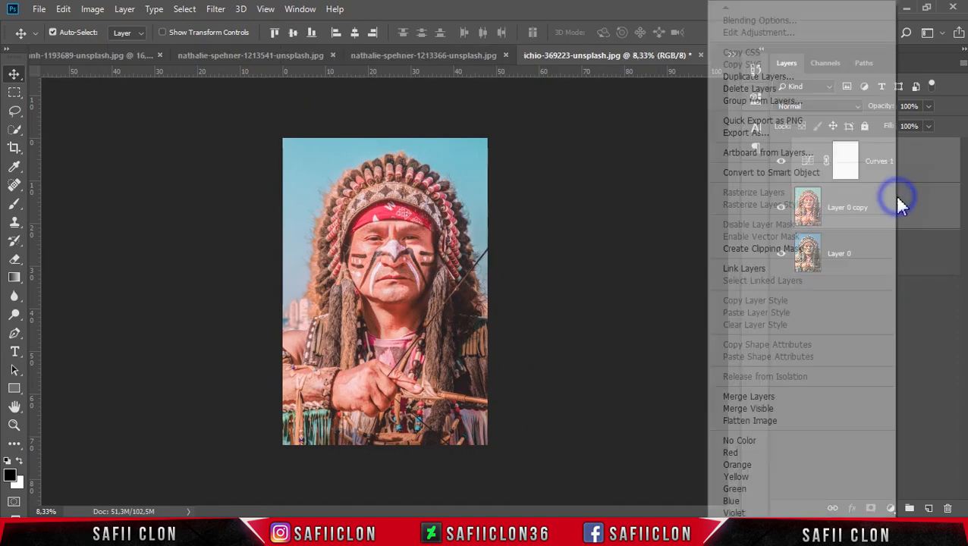
{"action": "left_click", "coordinate": [762, 101]}
{"action": "left_click", "coordinate": [592, 158]}
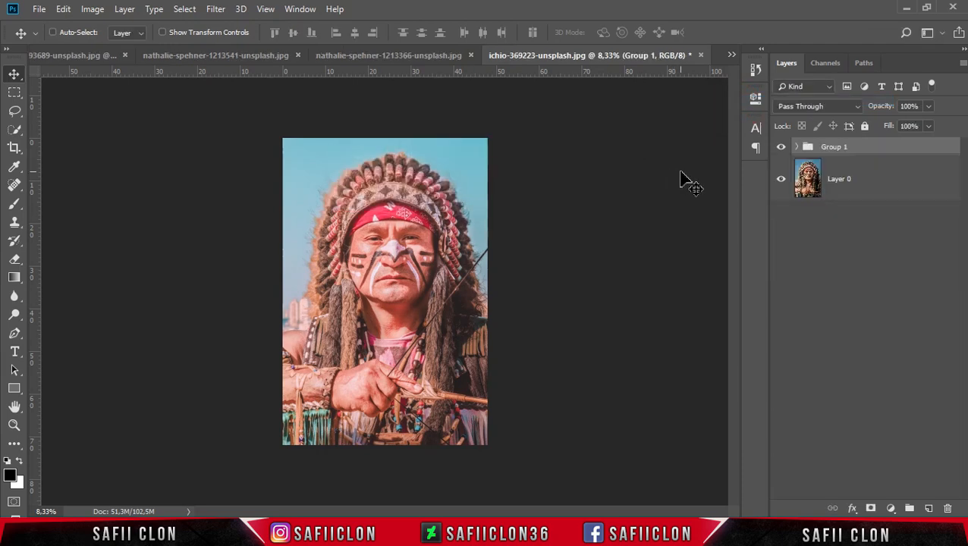
Step: Compare the headdress portrait with and without the Group 1 edits, examining the face and the whole figure
{"action": "key", "text": "ctrl+plus"}
{"action": "key", "text": "ctrl+plus"}
{"action": "scroll", "coordinate": [570, 243], "scroll_direction": "up", "scroll_amount": 2}
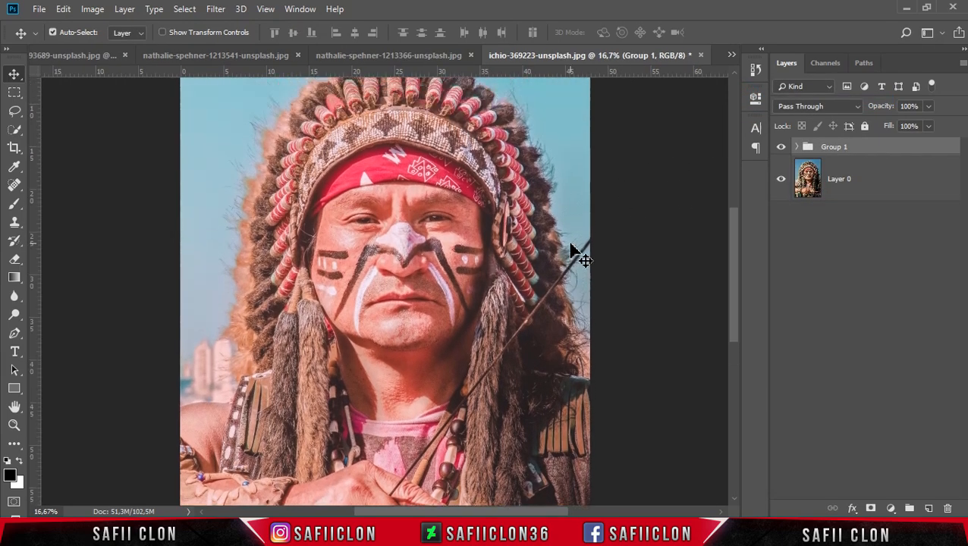
{"action": "scroll", "coordinate": [572, 252], "scroll_direction": "up", "scroll_amount": 1}
{"action": "left_click", "coordinate": [780, 147]}
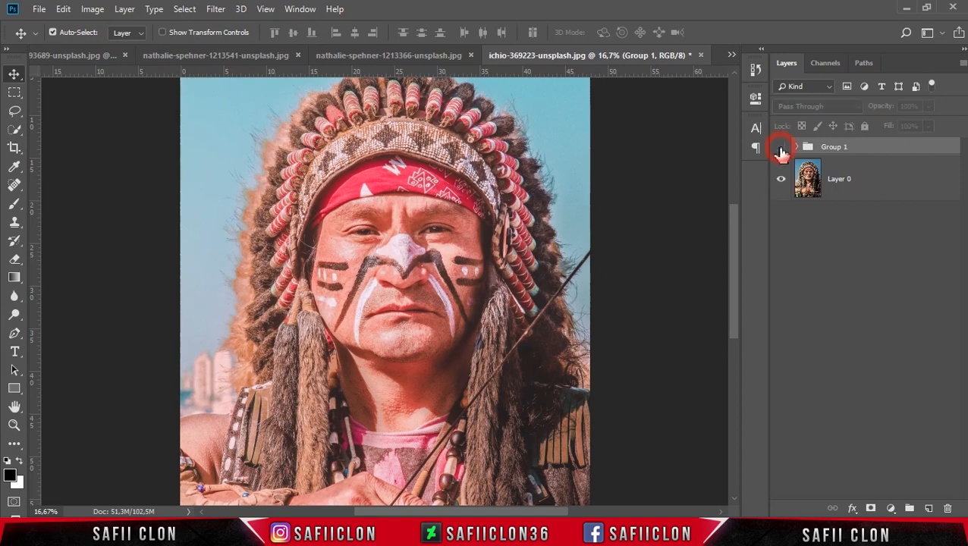
{"action": "left_click", "coordinate": [780, 147]}
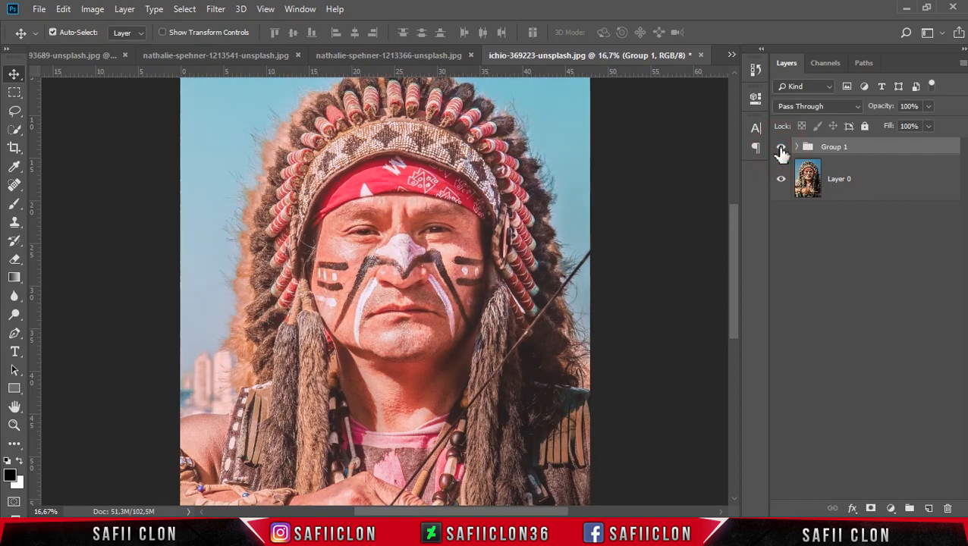
{"action": "left_click", "coordinate": [780, 148]}
{"action": "left_click", "coordinate": [780, 147]}
{"action": "left_click", "coordinate": [780, 148]}
{"action": "left_click", "coordinate": [780, 147]}
{"action": "key", "text": "ctrl+minus"}
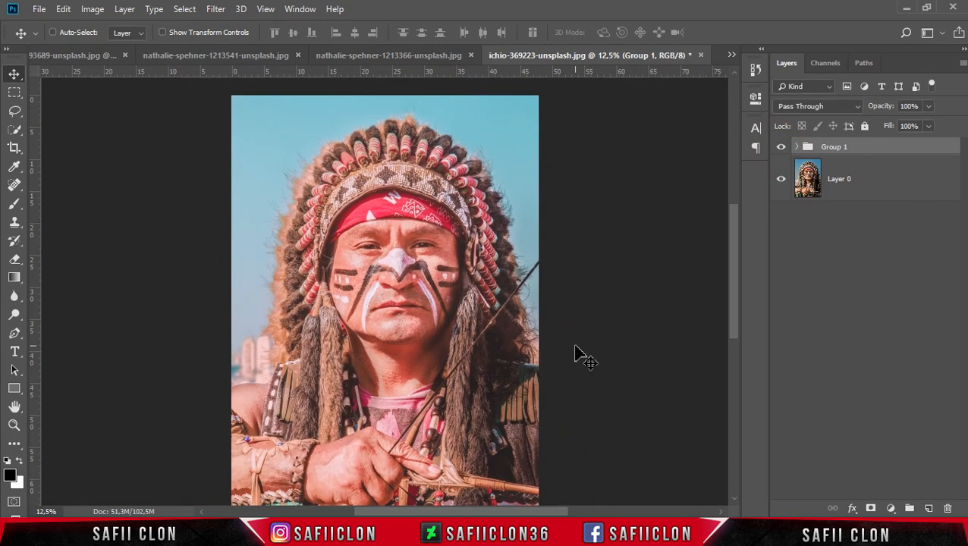
{"action": "scroll", "coordinate": [576, 352], "scroll_direction": "down", "scroll_amount": 2}
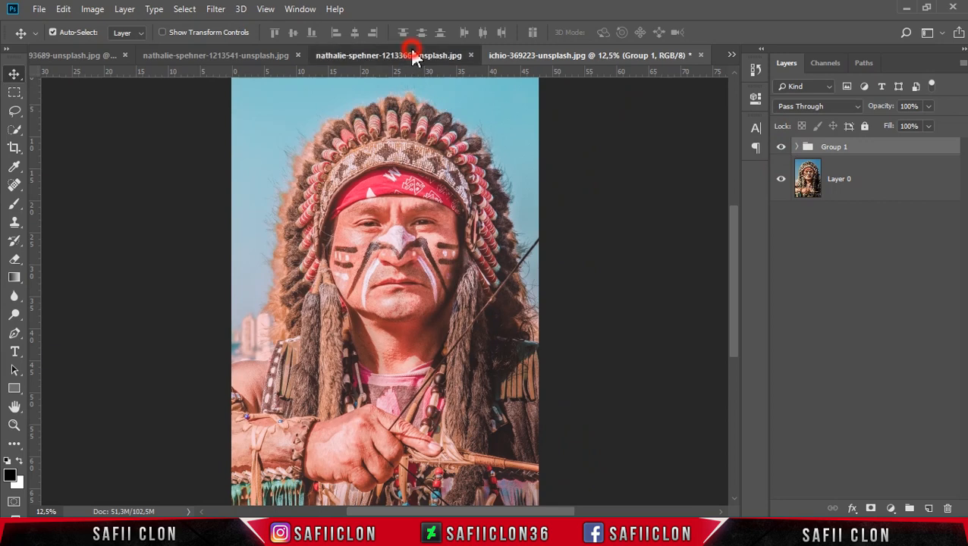
Step: Review the graded results in the kimono, temple and carousel documents
{"action": "left_click", "coordinate": [410, 55]}
{"action": "left_click", "coordinate": [263, 56]}
{"action": "scroll", "coordinate": [334, 186], "scroll_direction": "up", "scroll_amount": 4}
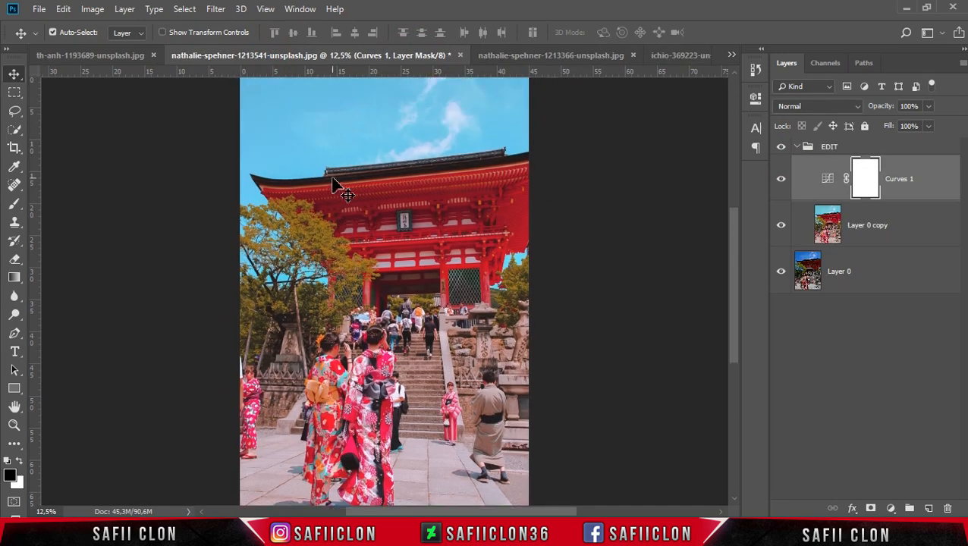
{"action": "left_click", "coordinate": [114, 56]}
{"action": "scroll", "coordinate": [516, 281], "scroll_direction": "up", "scroll_amount": 2}
{"action": "scroll", "coordinate": [515, 281], "scroll_direction": "down", "scroll_amount": 3}
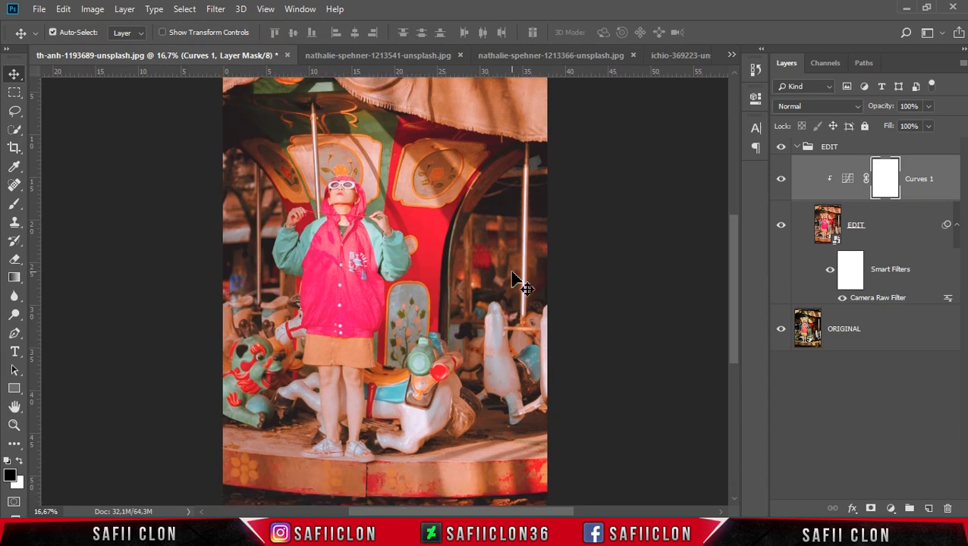